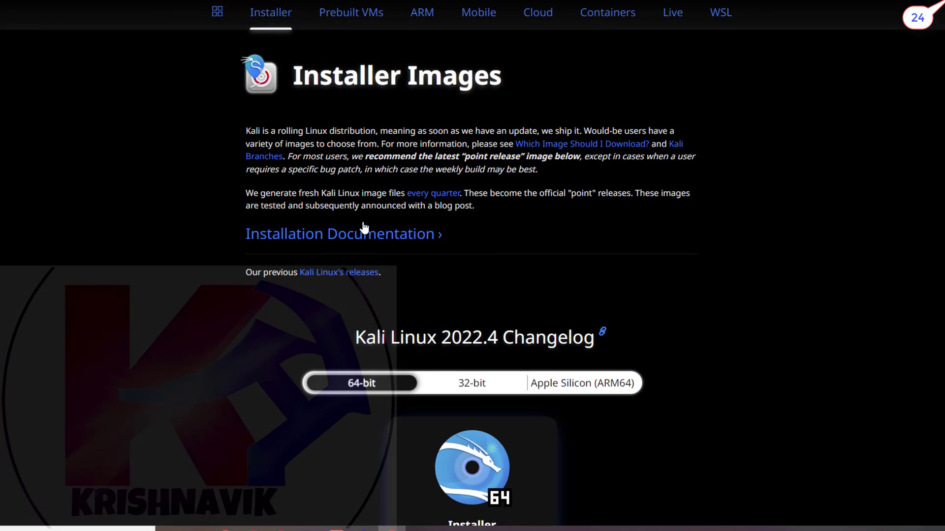
# Step: Scroll the Ubuntu download page down to the Ubuntu 22.10 section and highlight its heading
pyautogui.scroll(-1, 474, 435)
pyautogui.scroll(-3, 474, 435)
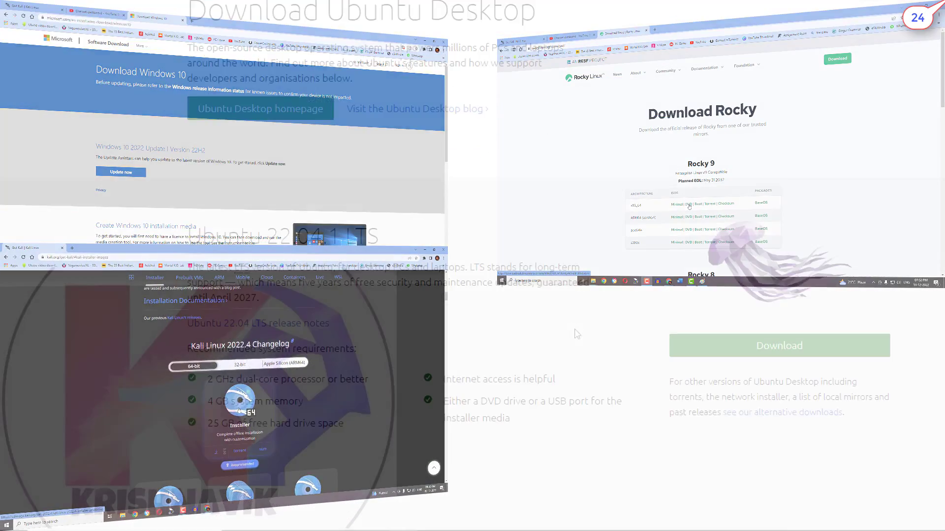
pyautogui.scroll(-3, 577, 334)
pyautogui.scroll(-2, 577, 335)
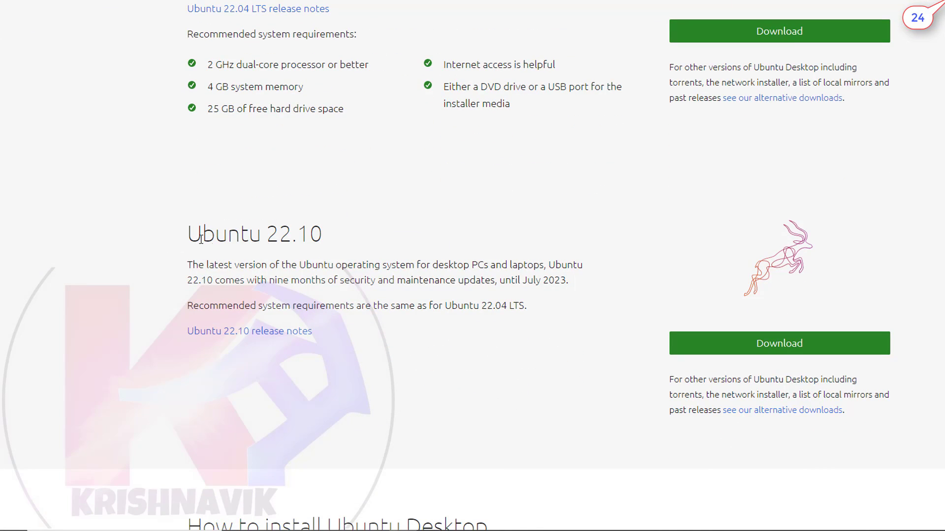
pyautogui.moveTo(190, 235); pyautogui.dragTo(332, 232)
pyautogui.click(406, 373)
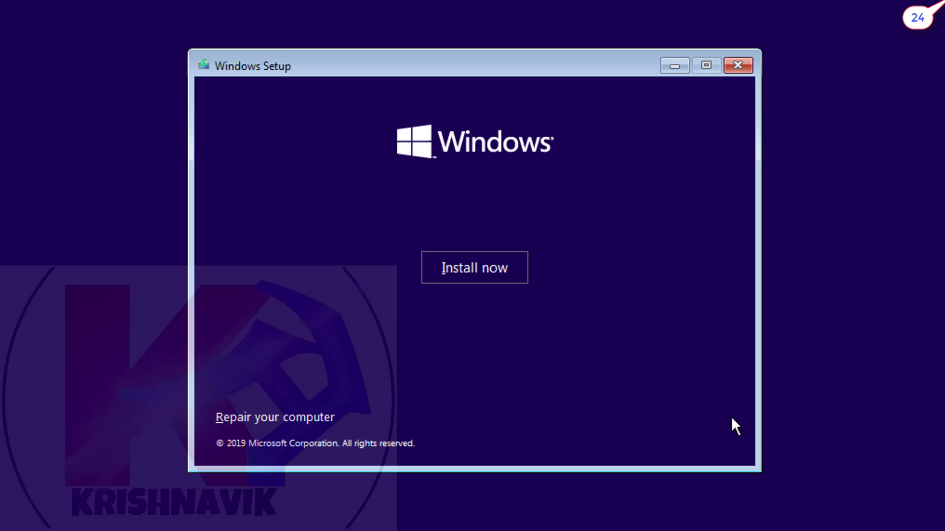
# Step: Start a Windows 10 Pro install without a product key, accept the license, and choose Custom
pyautogui.click(469, 260)
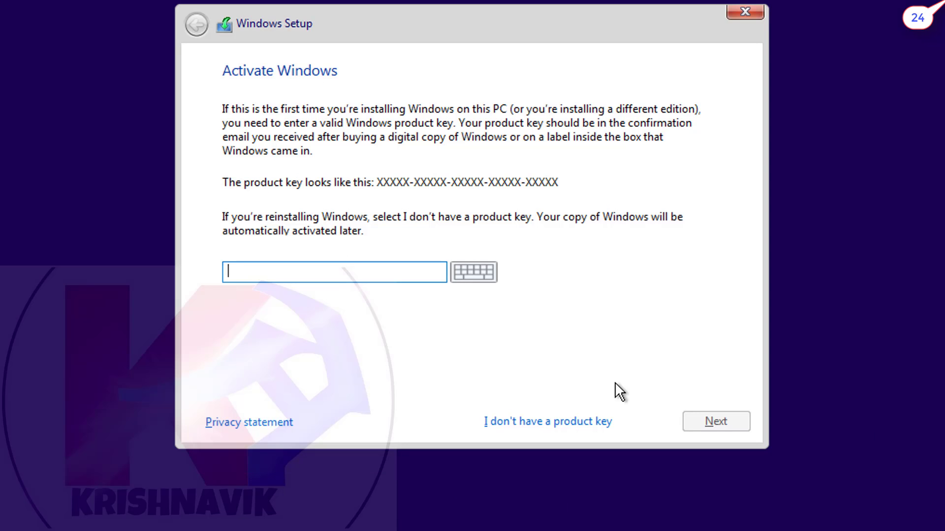
pyautogui.click(553, 423)
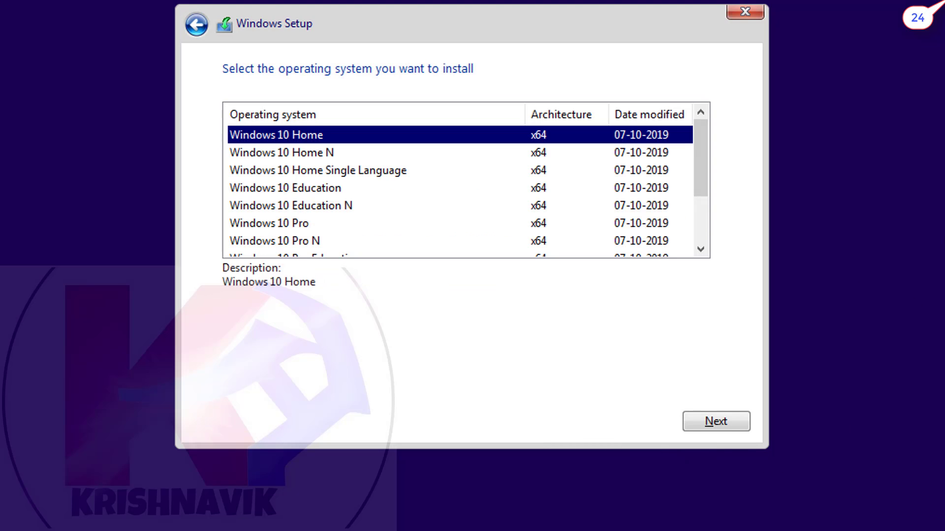
pyautogui.click(234, 223)
pyautogui.scroll(-2, 593, 238)
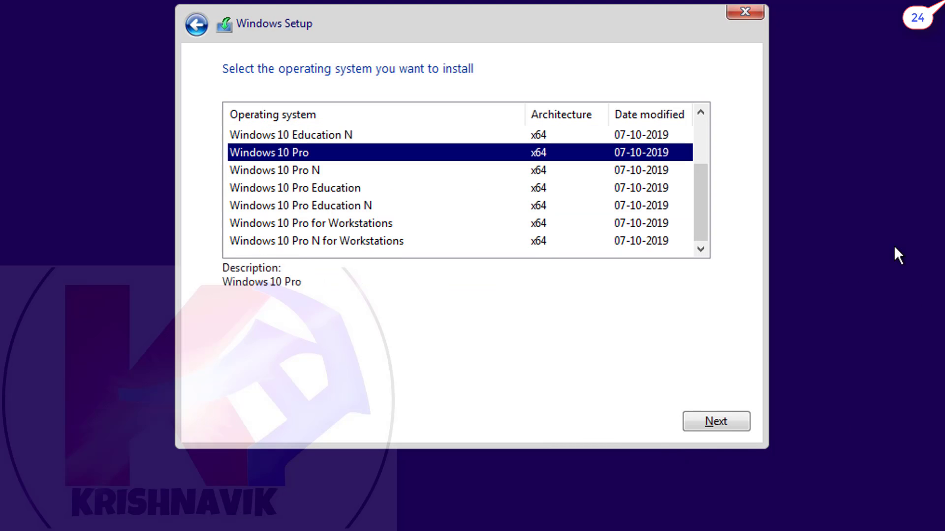
pyautogui.click(708, 421)
pyautogui.click(344, 379)
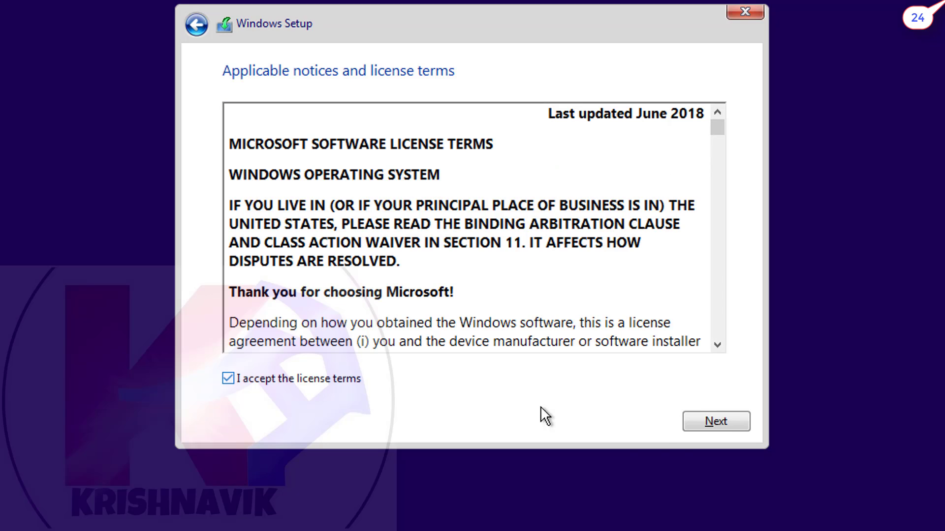
pyautogui.click(710, 424)
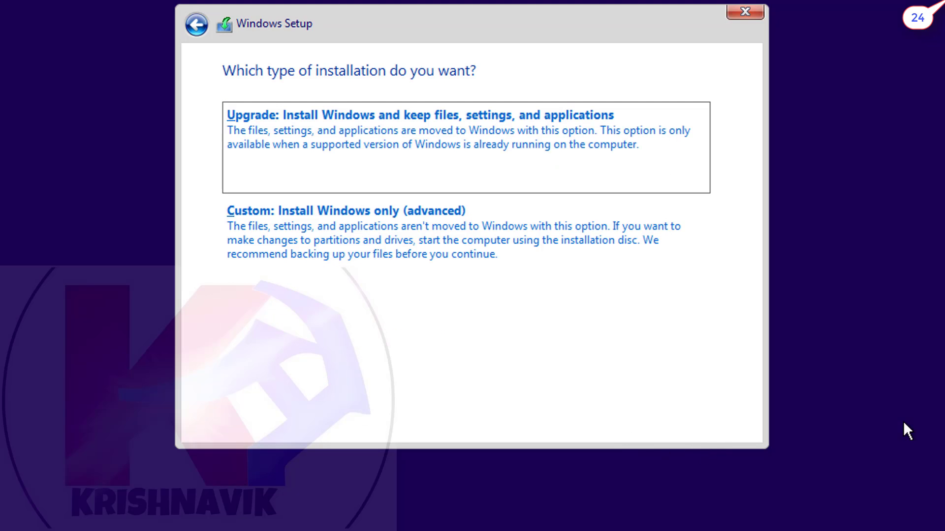
pyautogui.click(660, 230)
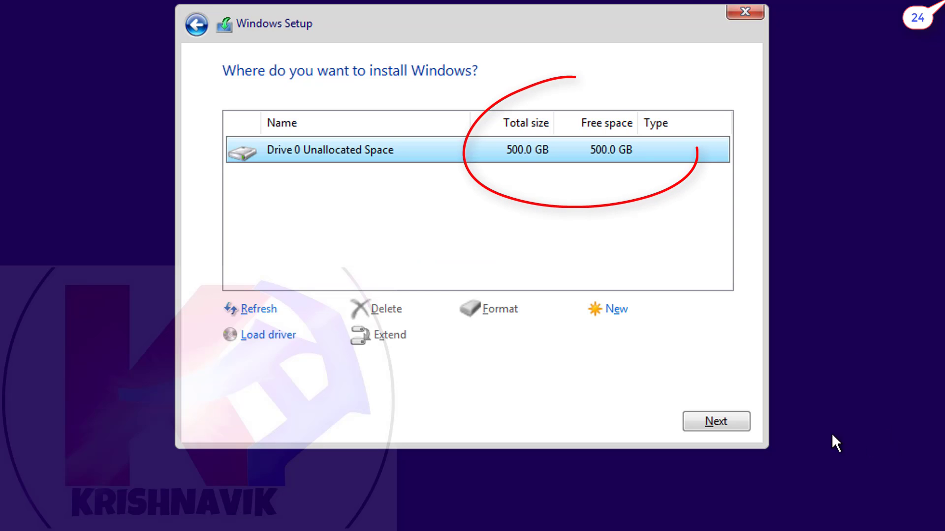
# Step: Install Windows onto Drive 0, confirm India region and US keyboard, skipping a second layout
pyautogui.click(731, 416)
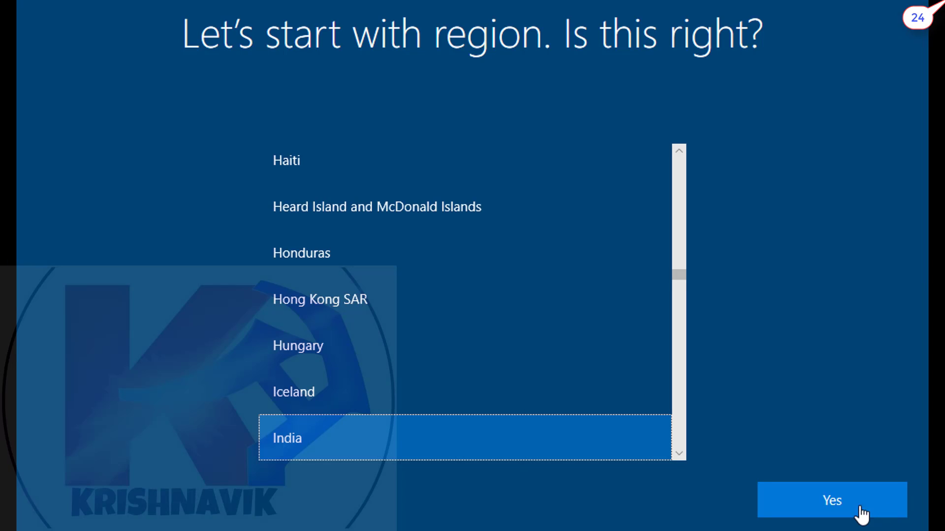
pyautogui.click(859, 505)
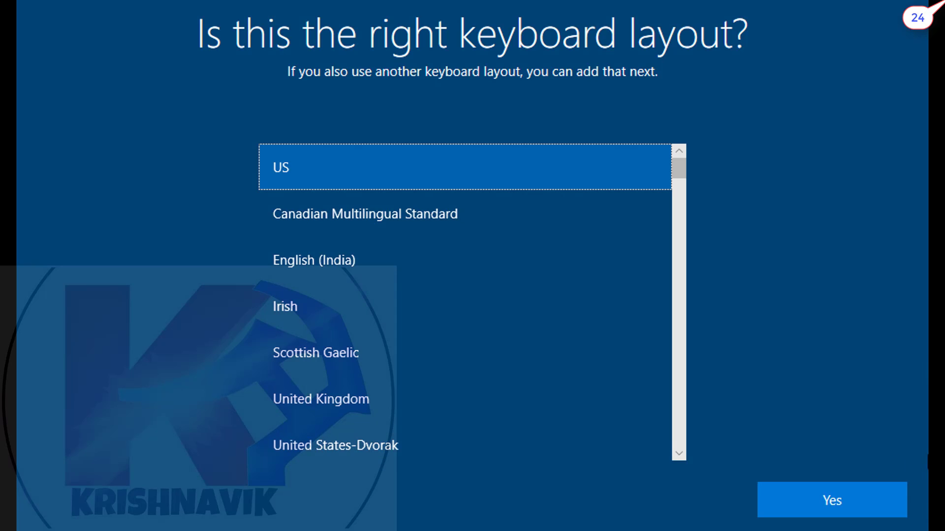
pyautogui.click(827, 512)
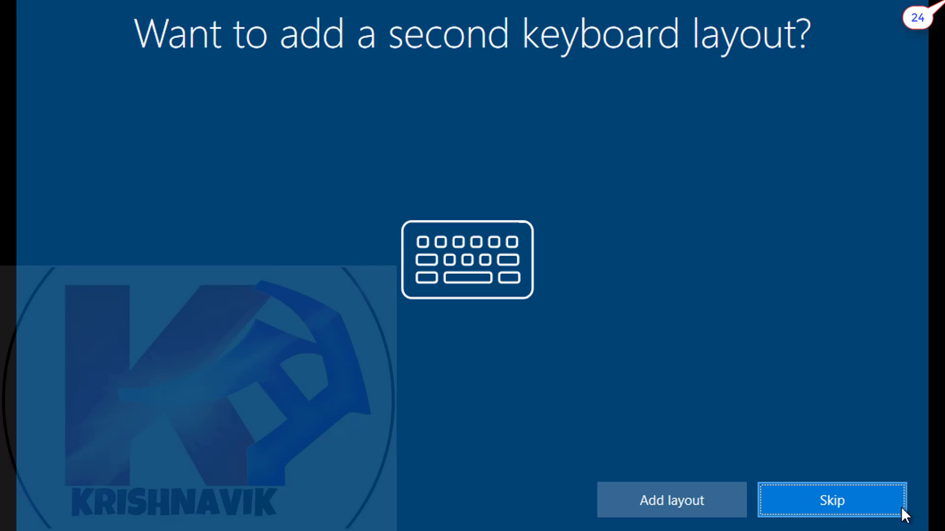
pyautogui.click(893, 507)
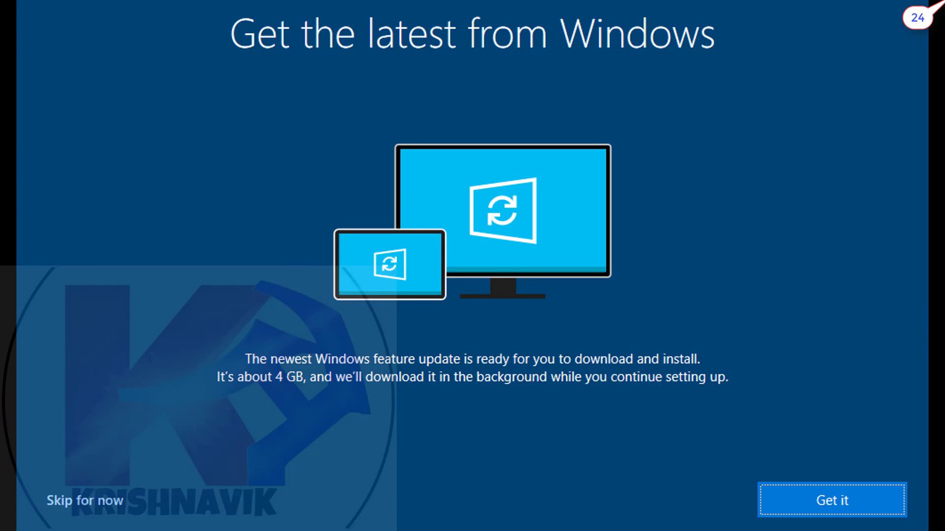
pyautogui.click(859, 504)
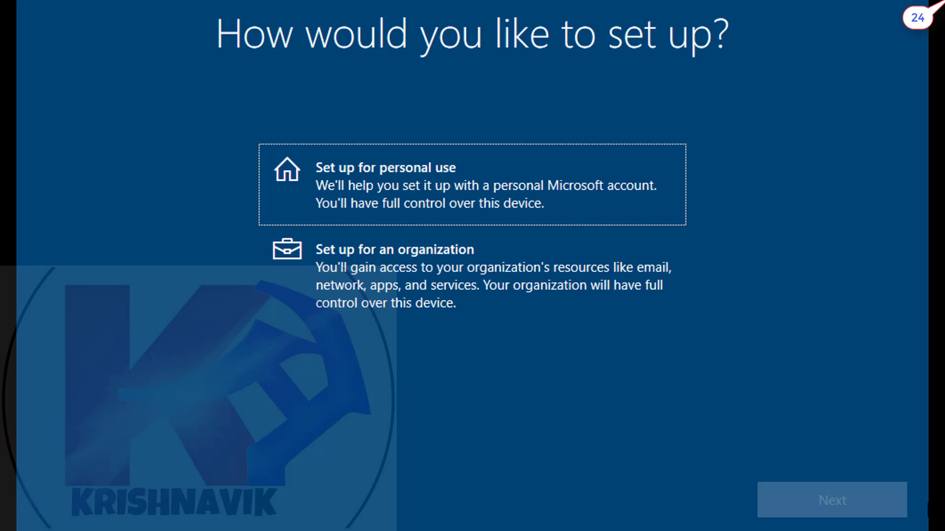
# Step: Set Windows up for personal use with an offline account
pyautogui.click(576, 181)
pyautogui.click(851, 514)
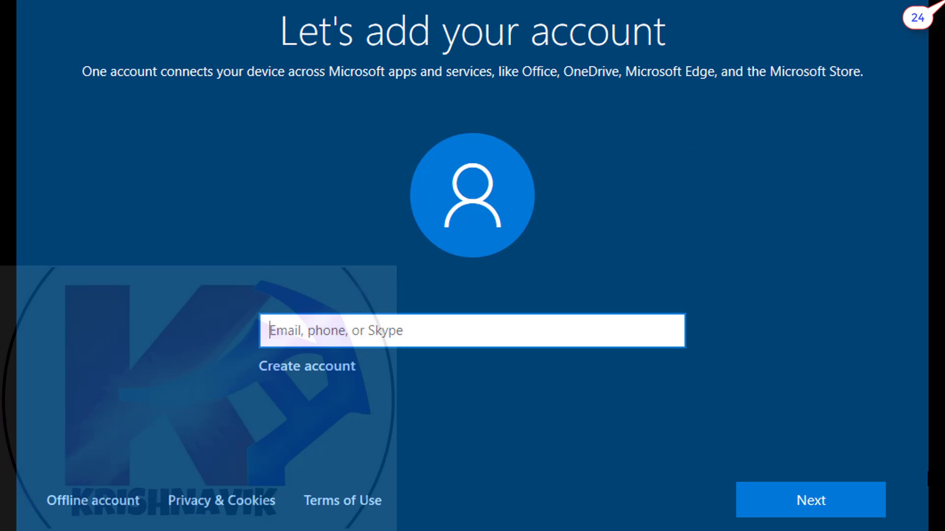
pyautogui.click(88, 507)
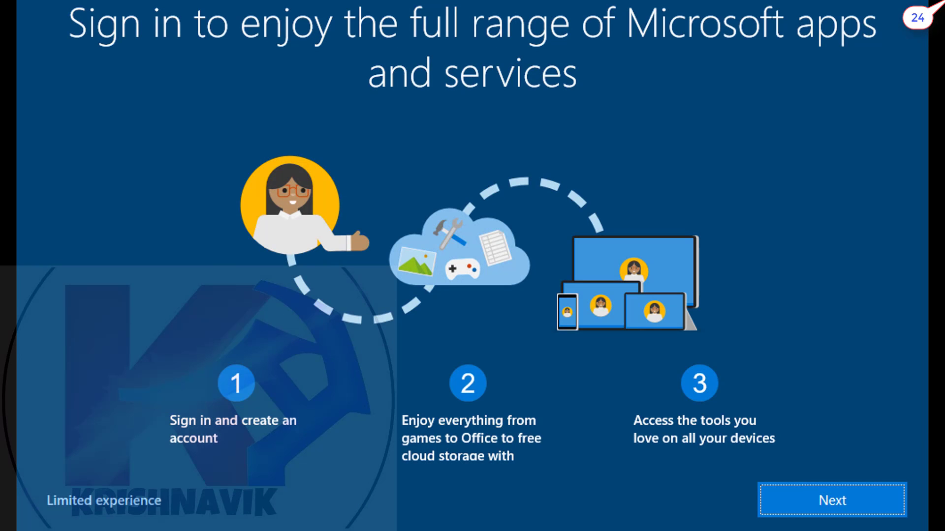
pyautogui.click(128, 504)
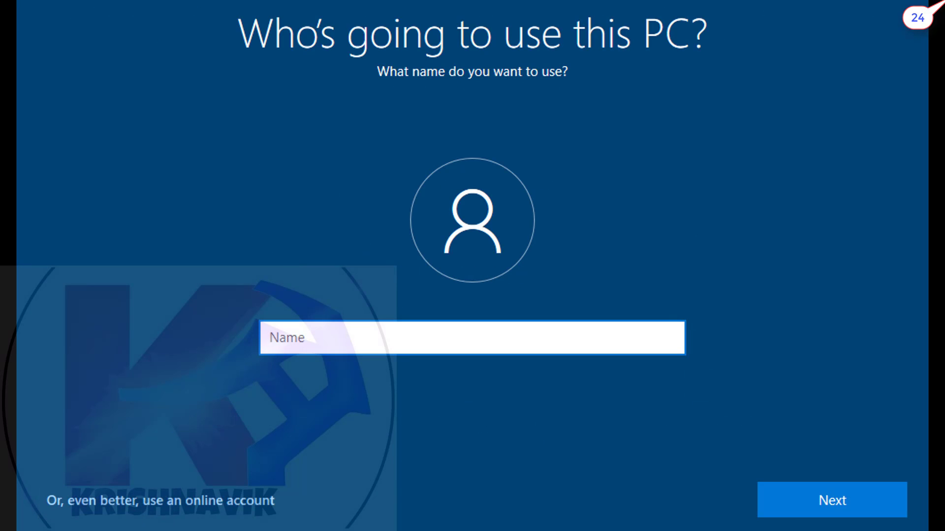
pyautogui.write('admin')
pyautogui.click(808, 509)
pyautogui.press('Return')
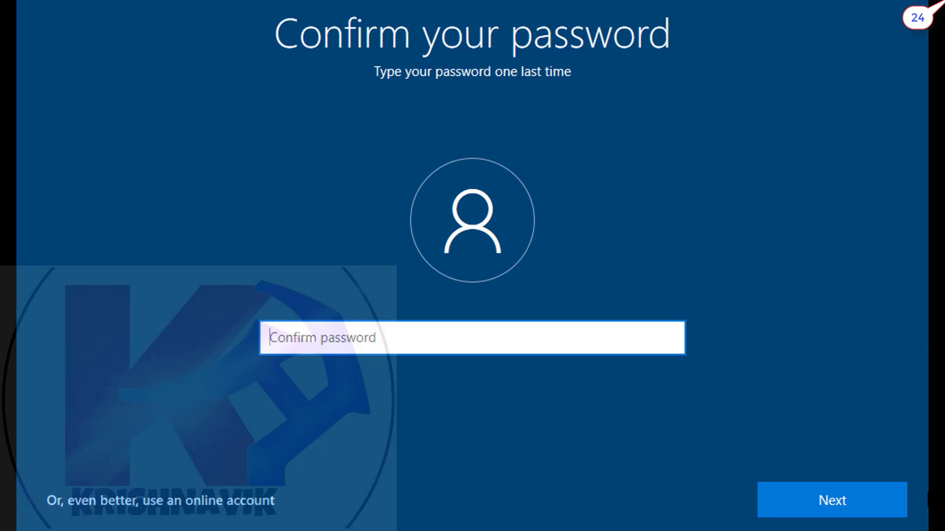
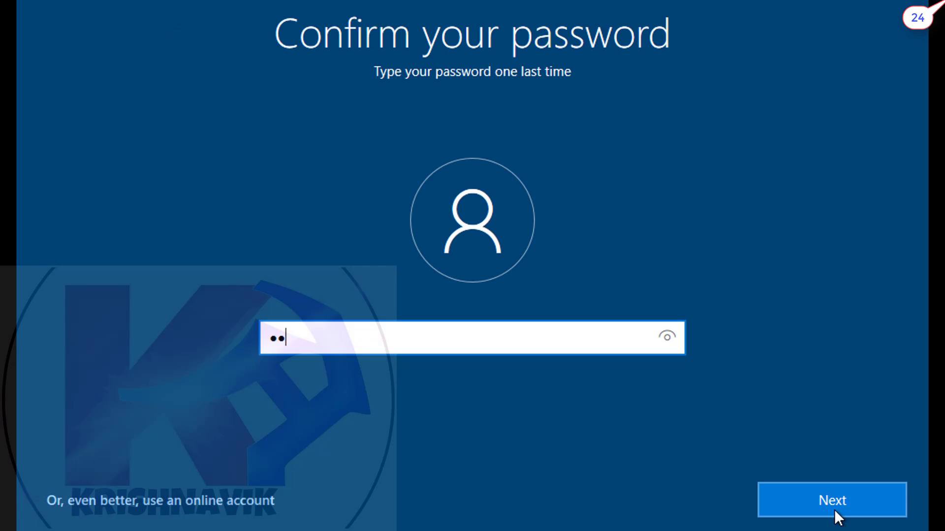
pyautogui.click(834, 509)
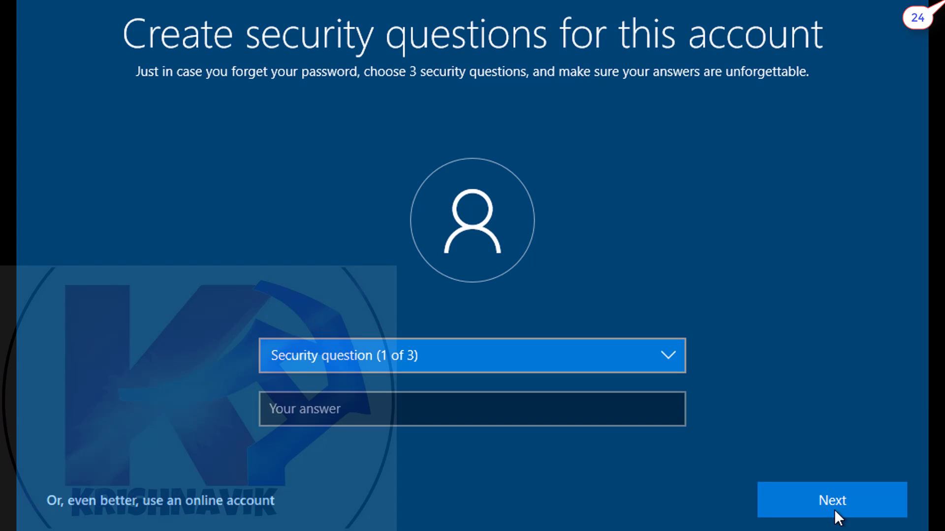
# Step: Answer the pet name, birth city and childhood nickname security questions with a, b and c
pyautogui.click(668, 353)
pyautogui.click(638, 373)
pyautogui.click(525, 404)
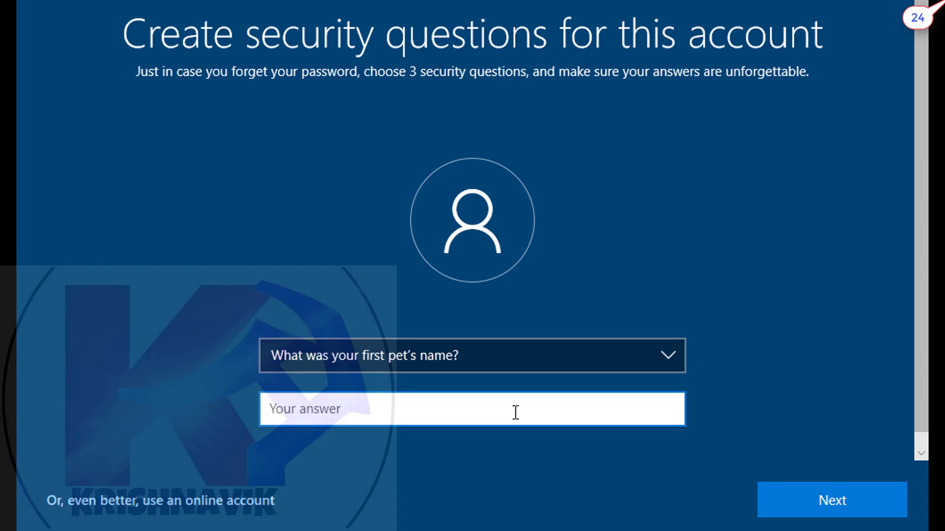
pyautogui.write('a')
pyautogui.click(792, 501)
pyautogui.click(580, 355)
pyautogui.click(577, 376)
pyautogui.click(557, 407)
pyautogui.write('b')
pyautogui.click(787, 499)
pyautogui.click(626, 365)
pyautogui.click(567, 409)
pyautogui.write('c')
pyautogui.click(845, 498)
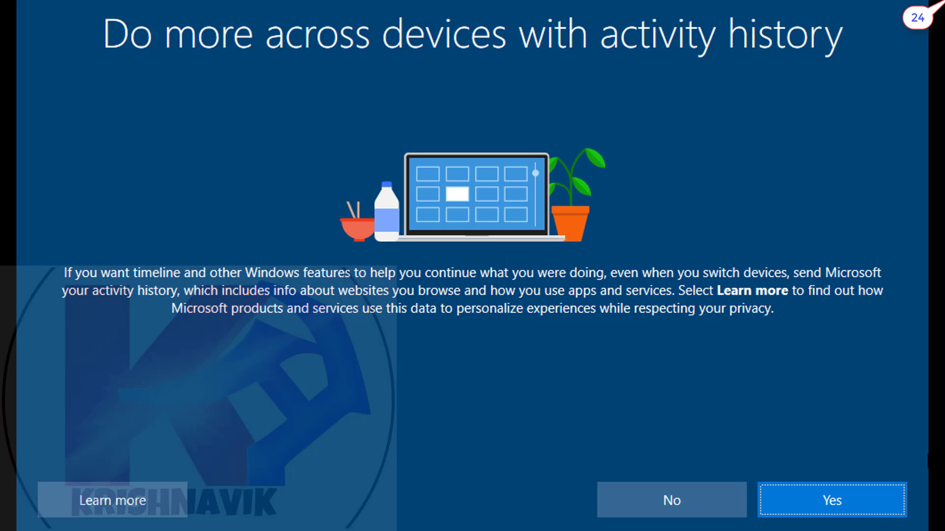
# Step: Skip activity history, decline Cortana, and turn off every privacy option before accepting
pyautogui.click(743, 511)
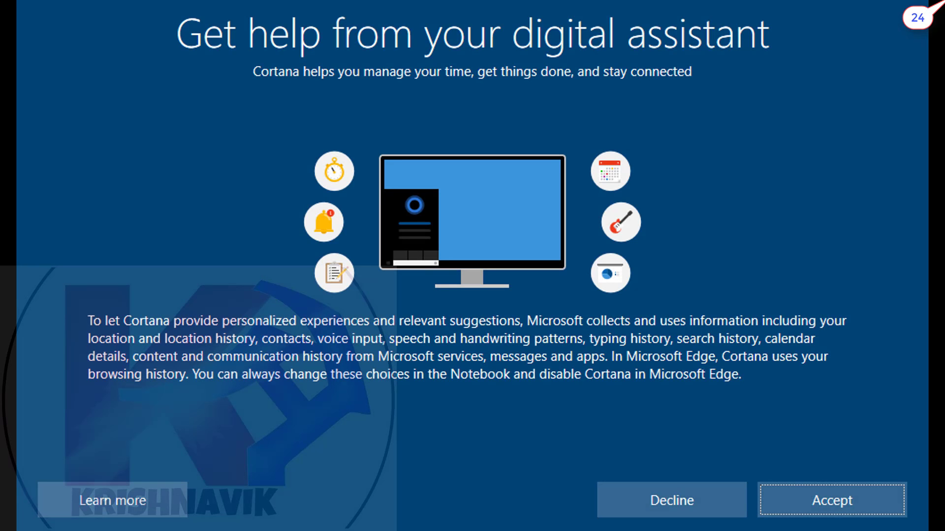
pyautogui.click(685, 505)
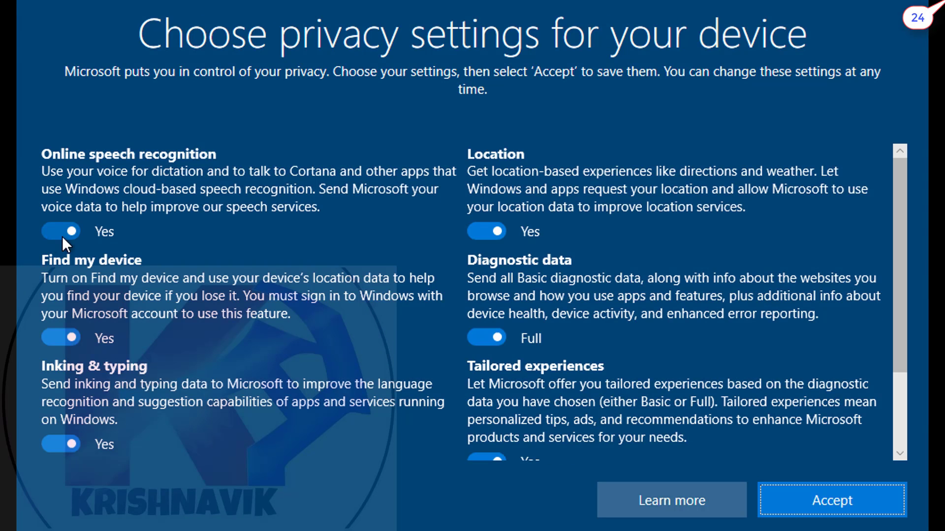
pyautogui.click(61, 231)
pyautogui.click(61, 354)
pyautogui.click(486, 231)
pyautogui.click(486, 354)
pyautogui.scroll(-3, 43, 347)
pyautogui.click(61, 338)
pyautogui.click(61, 444)
pyautogui.click(486, 355)
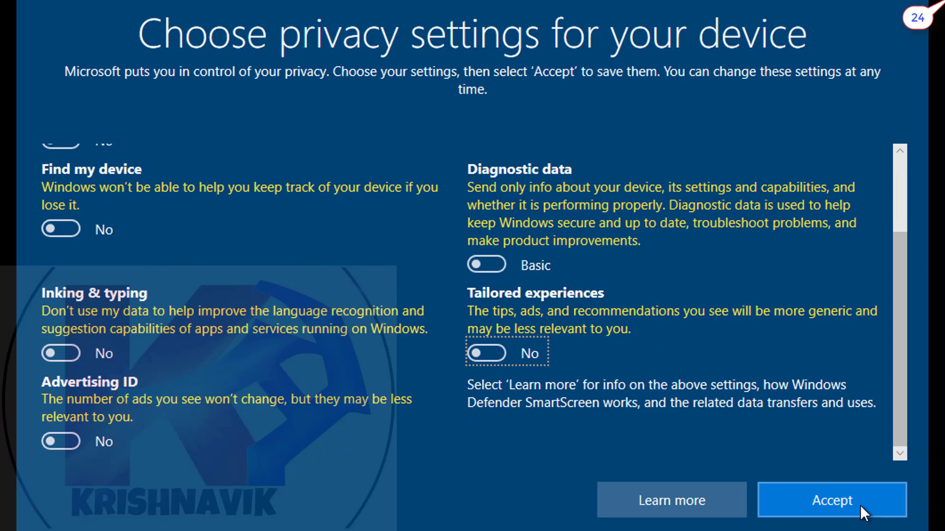
pyautogui.click(860, 505)
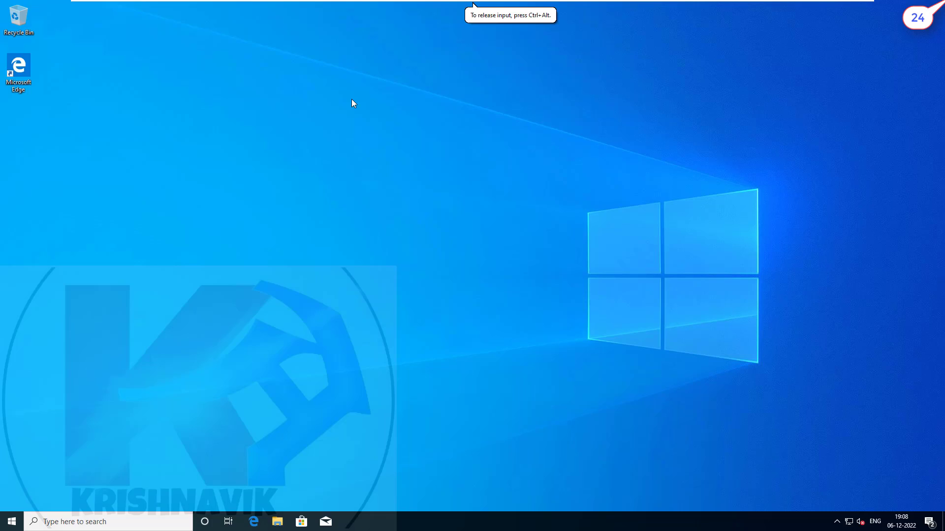
# Step: Tick the Computer icon in Themes' Desktop icon settings so This PC shows on the desktop
pyautogui.rightClick(351, 99)
pyautogui.click(389, 196)
pyautogui.click(219, 313)
pyautogui.click(534, 68)
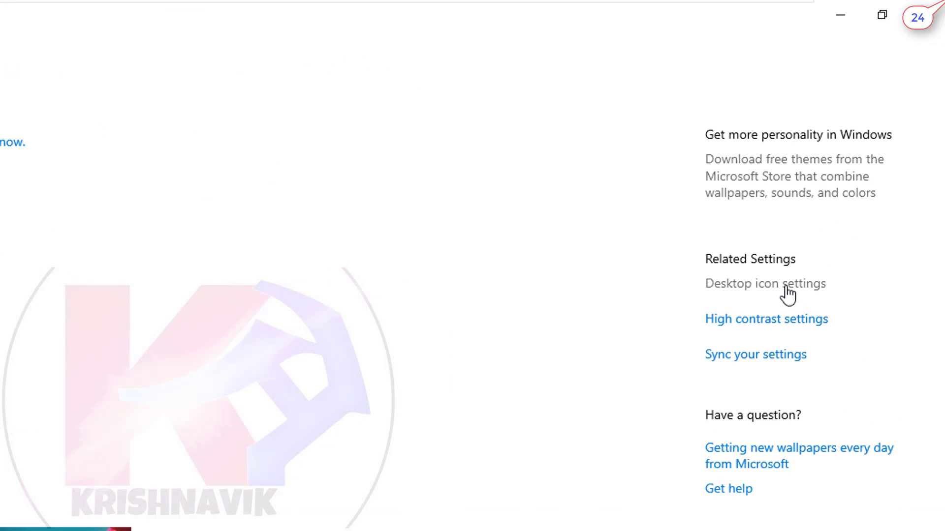
pyautogui.click(859, 154)
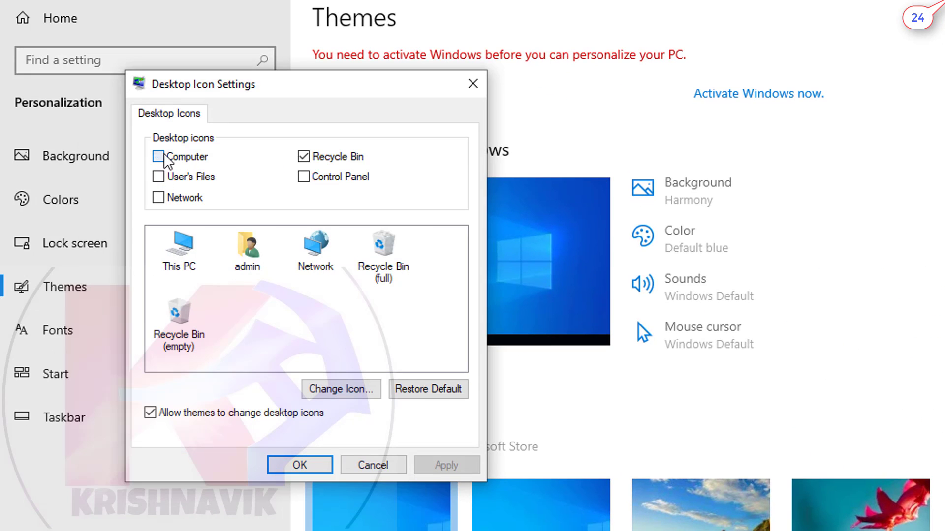
pyautogui.click(158, 157)
pyautogui.click(459, 466)
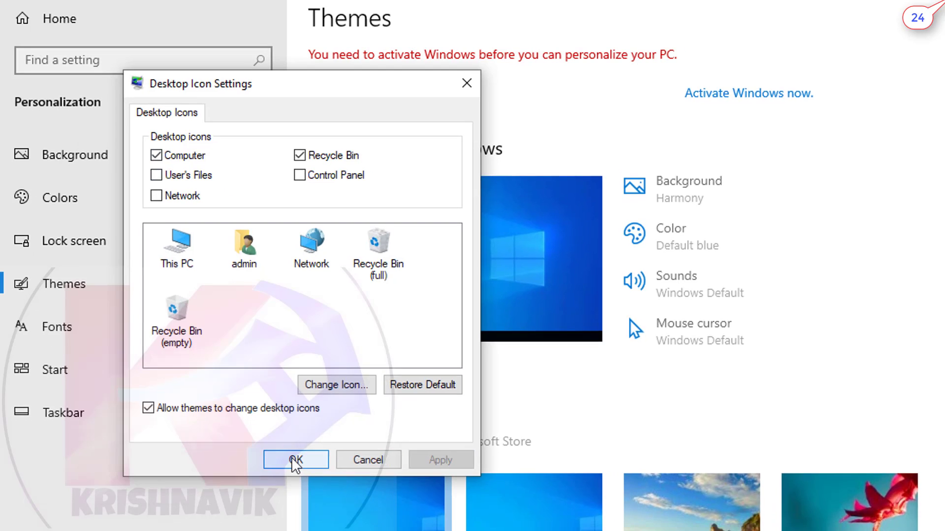
pyautogui.click(298, 465)
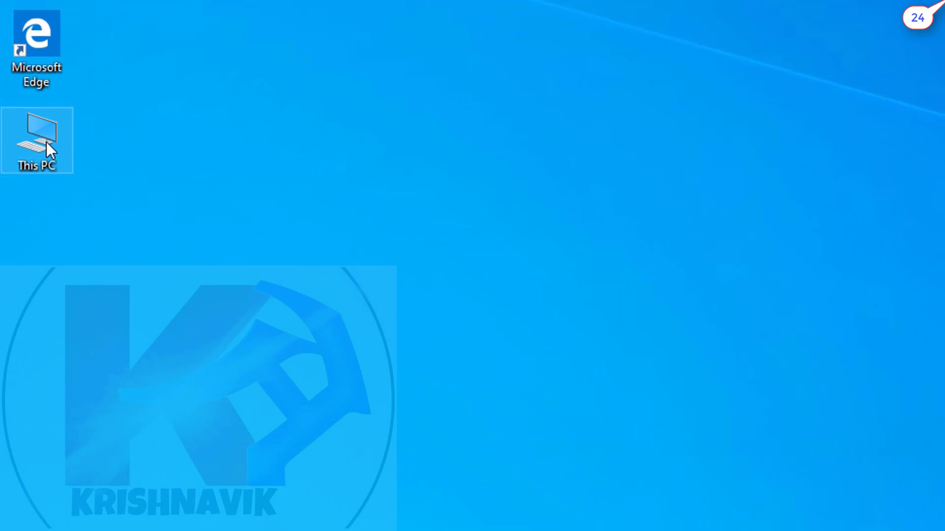
# Step: Use Computer Management's Disk Management to shrink C: by 307200 MB, freeing 300 GB
pyautogui.rightClick(46, 141)
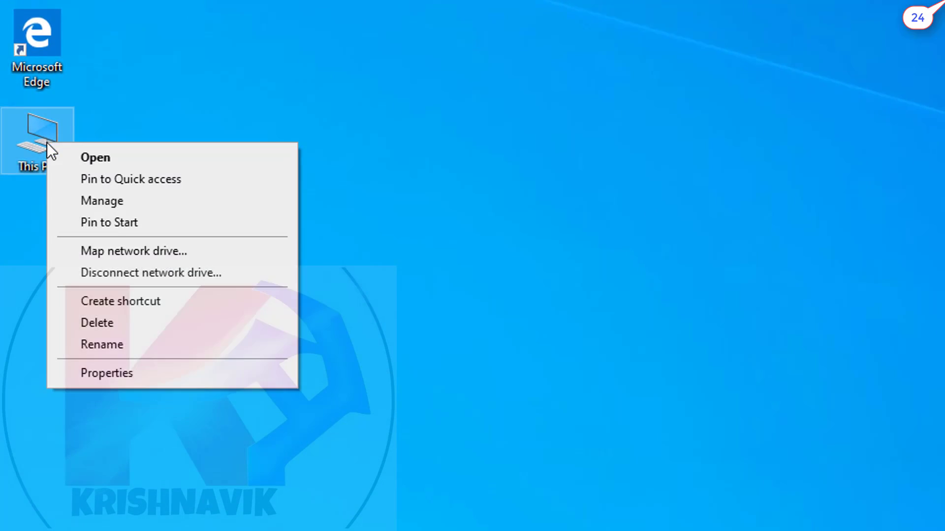
pyautogui.click(172, 200)
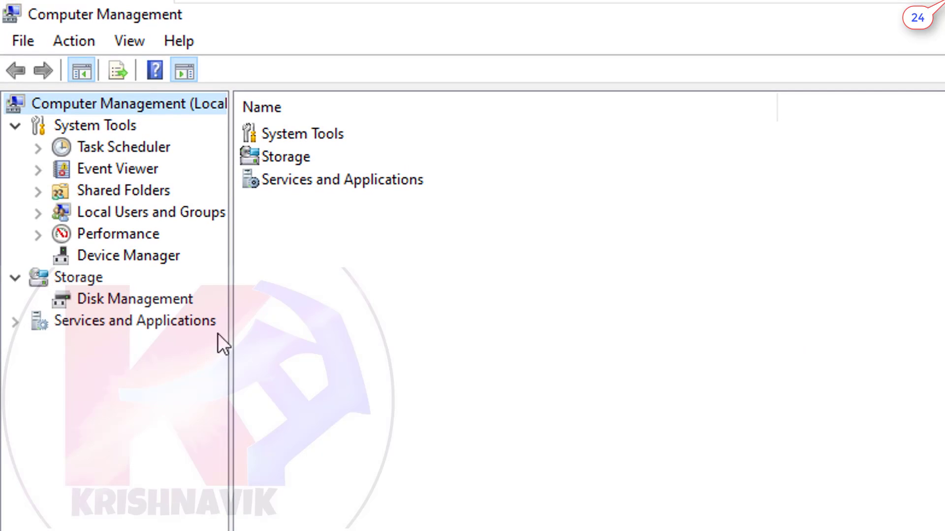
pyautogui.click(49, 122)
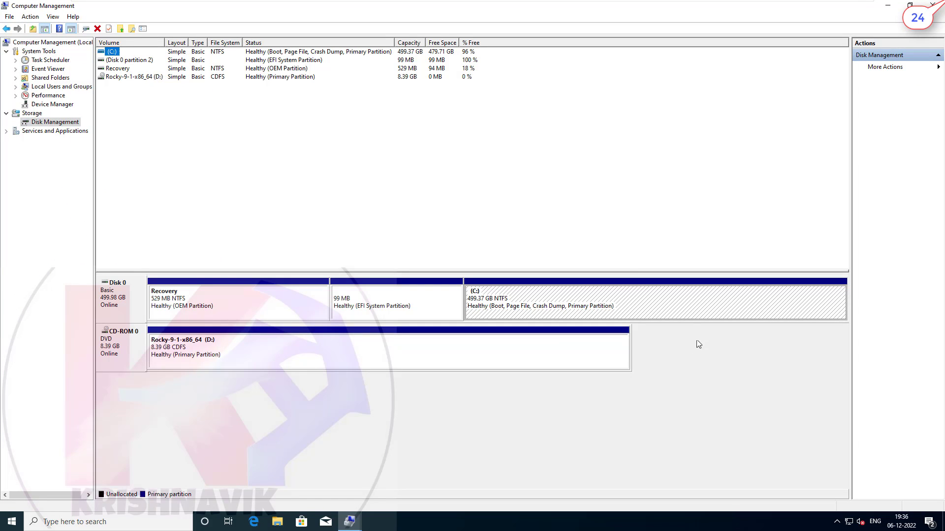
pyautogui.rightClick(654, 305)
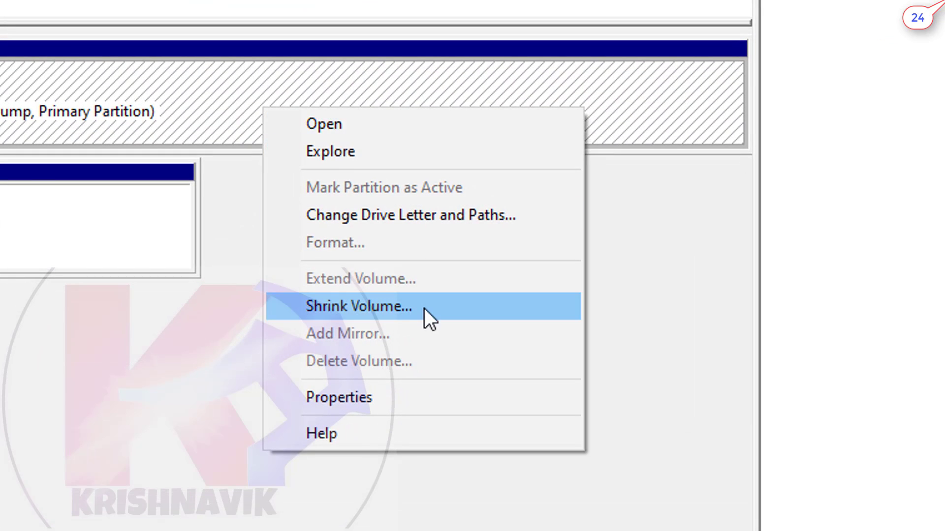
pyautogui.click(424, 309)
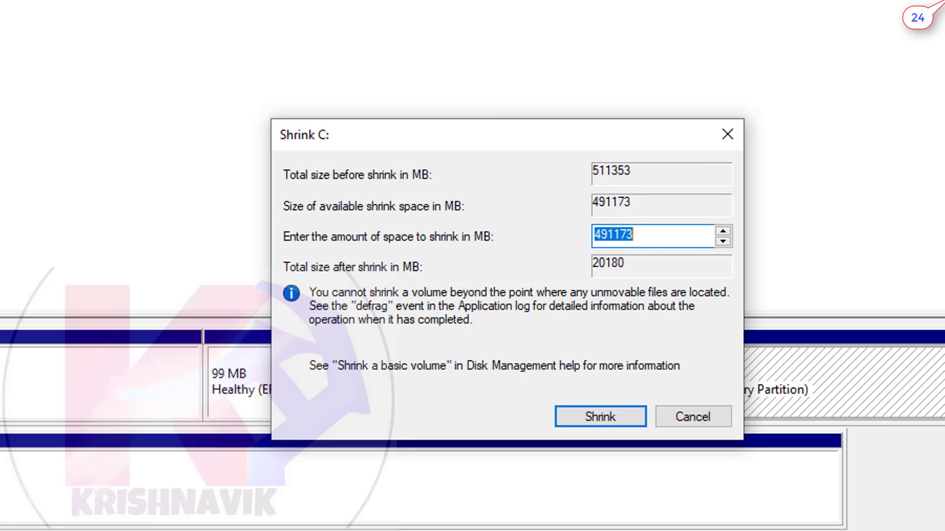
pyautogui.write('307200')
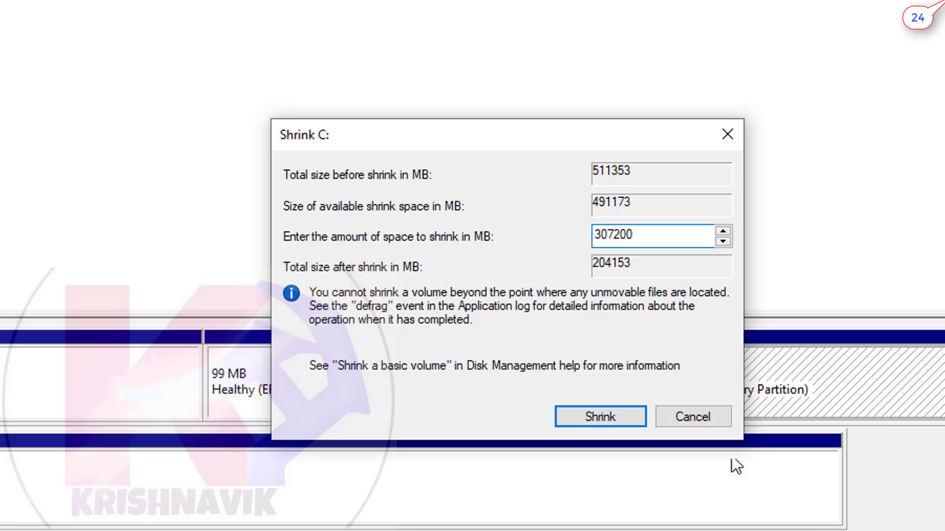
pyautogui.click(588, 423)
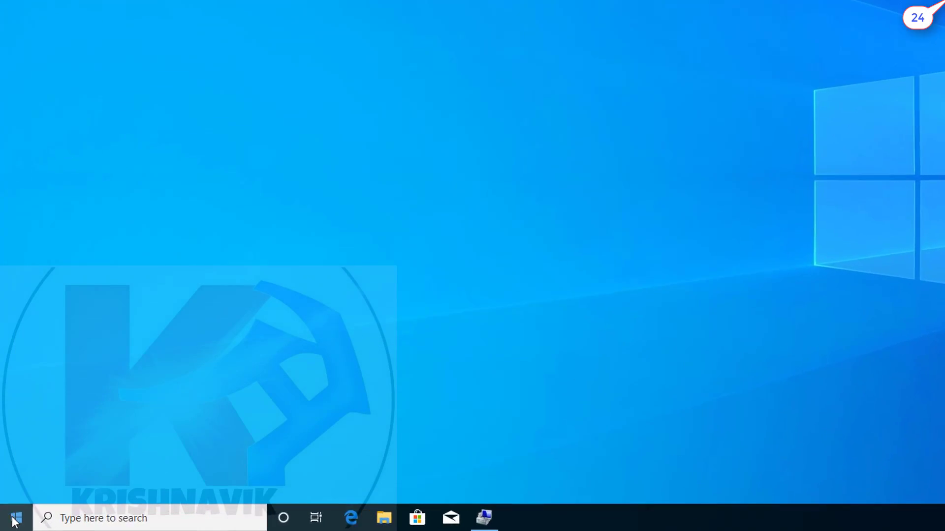
# Step: Reboot into the Rocky Linux 9.1 installer and choose English (India) as the language
pyautogui.click(14, 518)
pyautogui.click(18, 481)
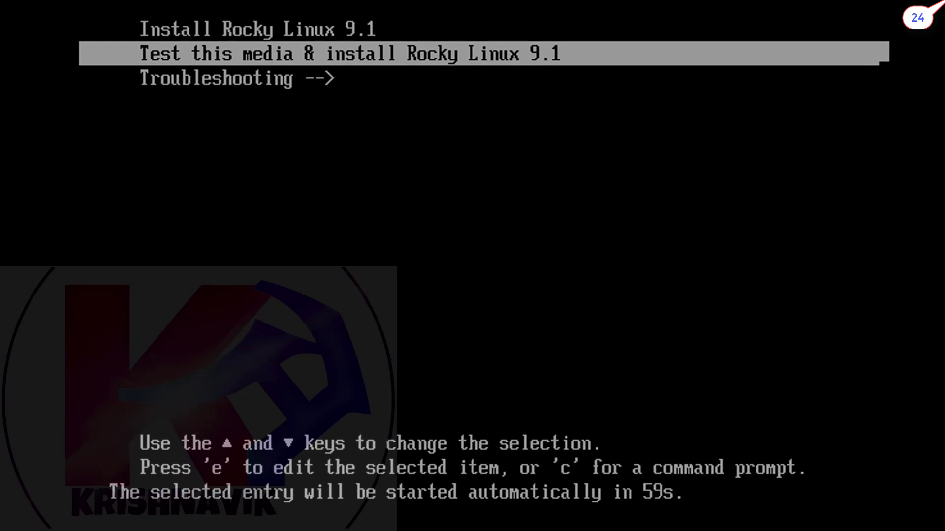
pyautogui.press('Up')
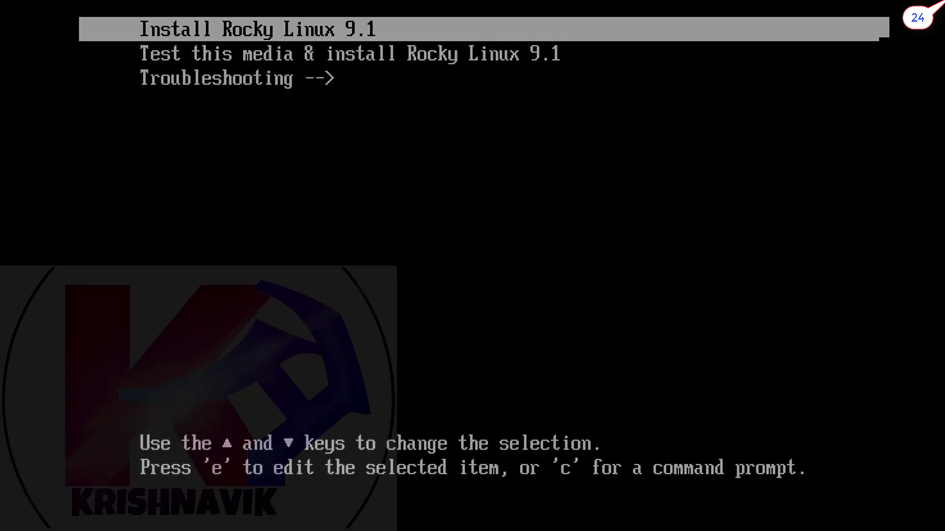
pyautogui.press('Return')
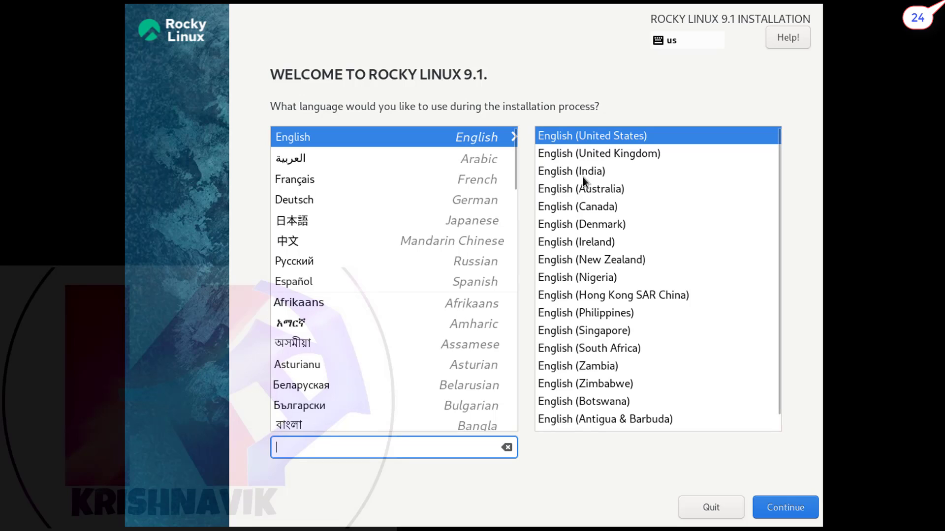
pyautogui.click(583, 172)
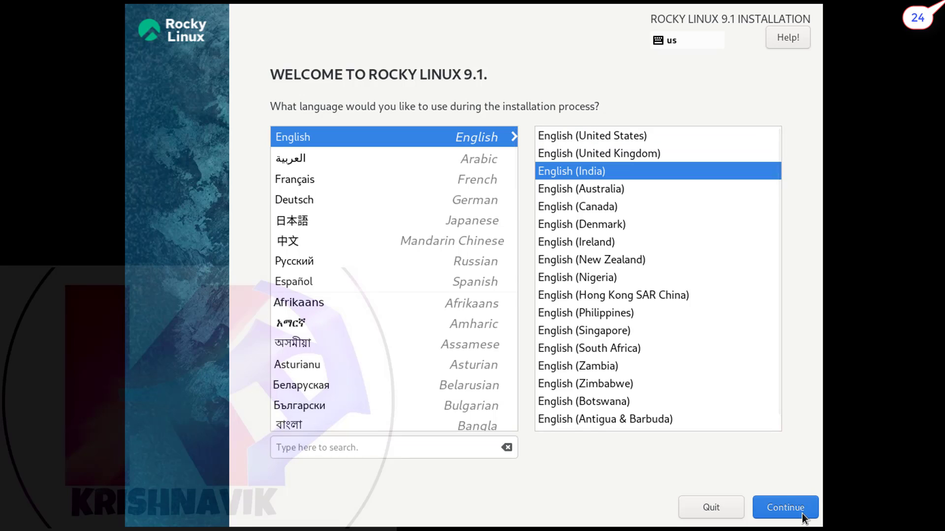
pyautogui.click(802, 514)
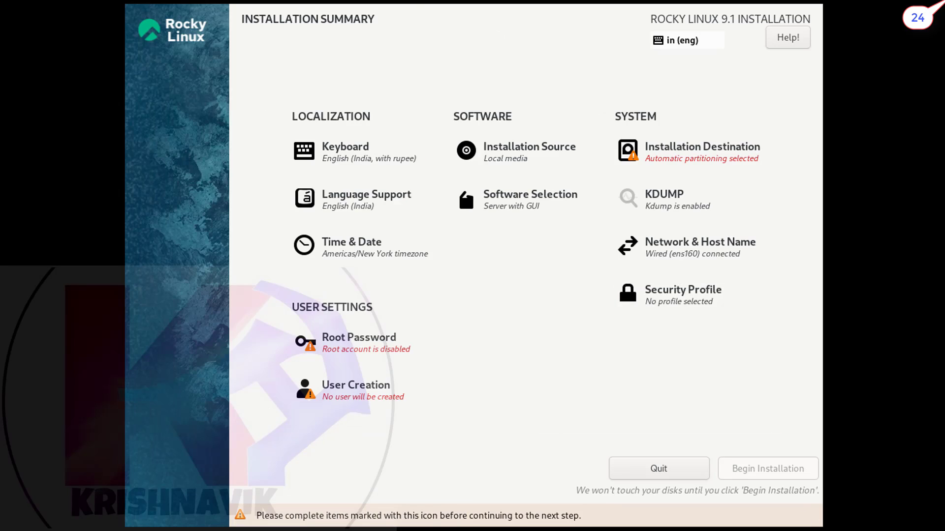
# Step: Select the 500 GiB NVMe disk as destination with Custom storage configuration
pyautogui.click(698, 164)
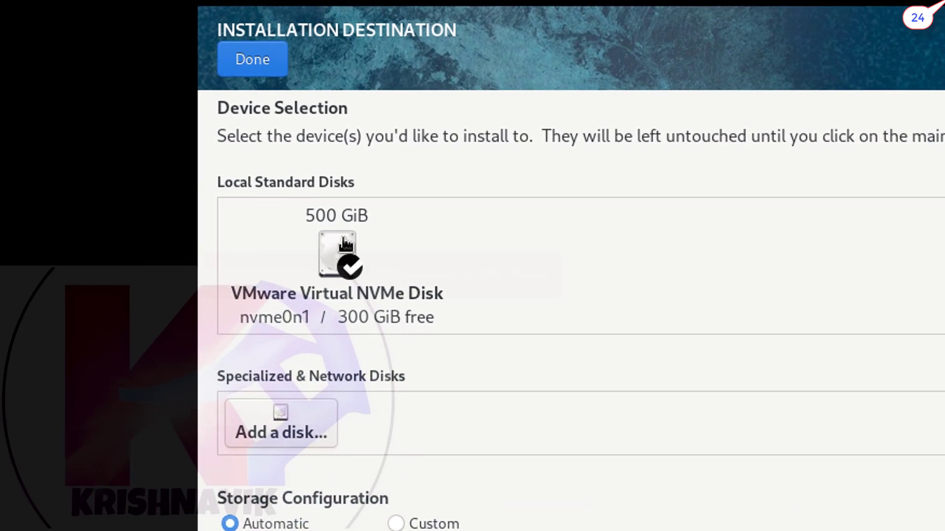
pyautogui.click(278, 199)
pyautogui.click(291, 249)
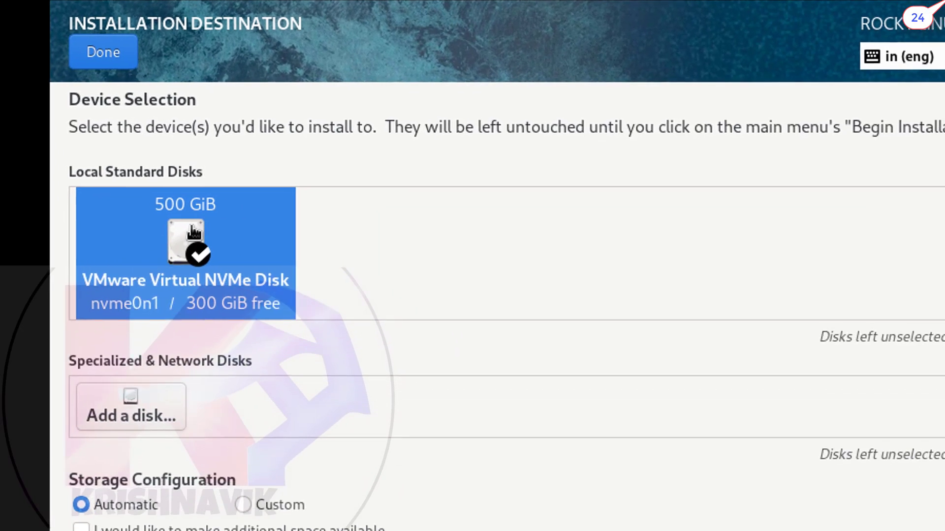
pyautogui.click(178, 480)
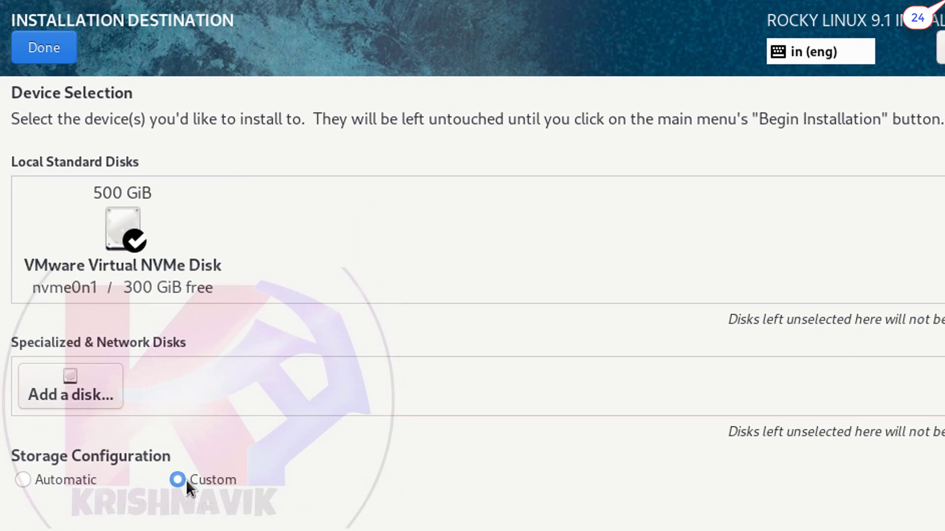
pyautogui.click(42, 48)
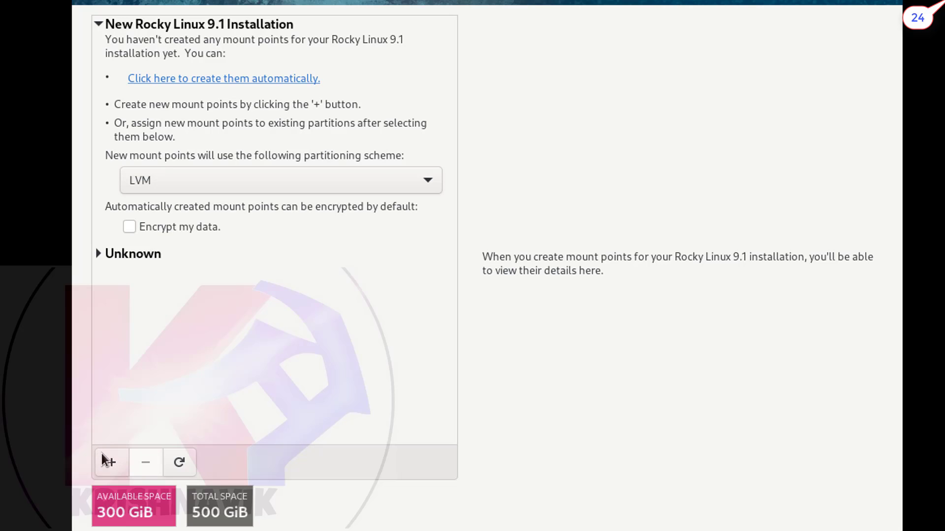
# Step: Add 1024 MiB /boot and /boot/efi mount points
pyautogui.click(109, 463)
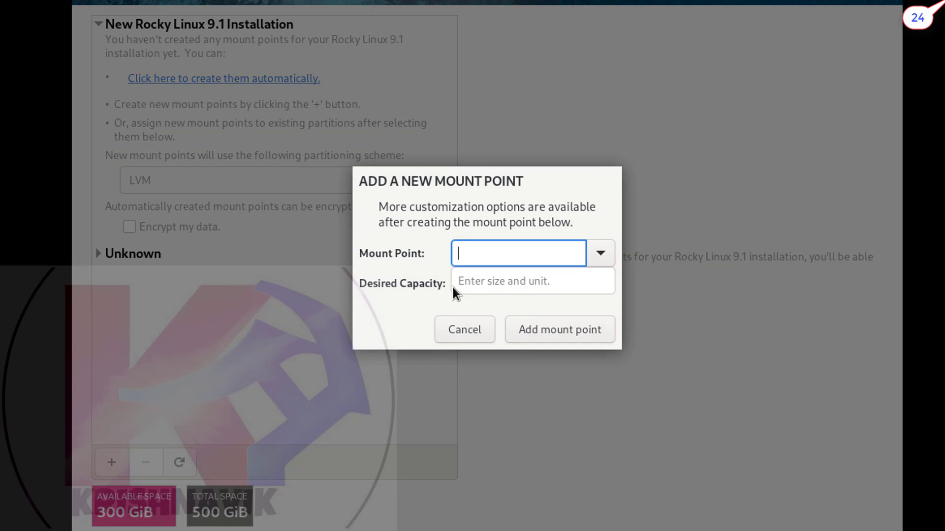
pyautogui.click(601, 254)
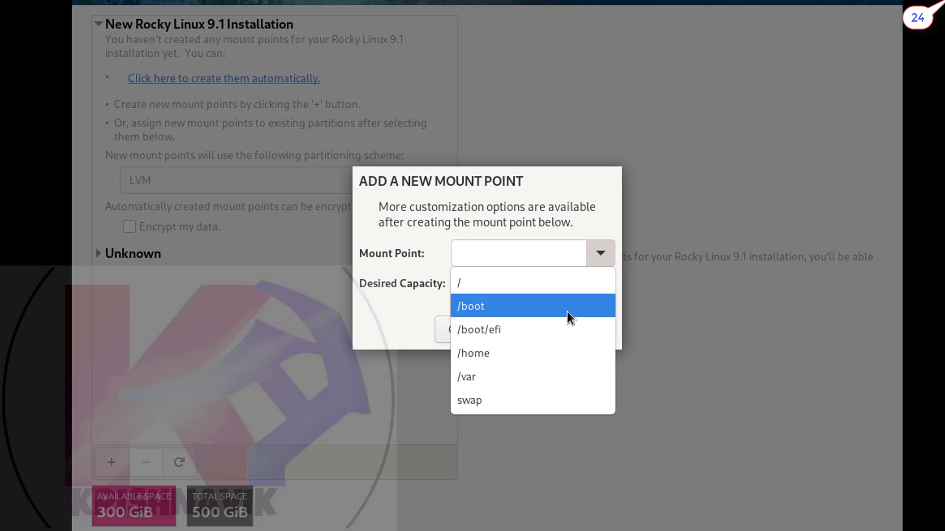
pyautogui.click(567, 310)
pyautogui.click(525, 280)
pyautogui.write('1024')
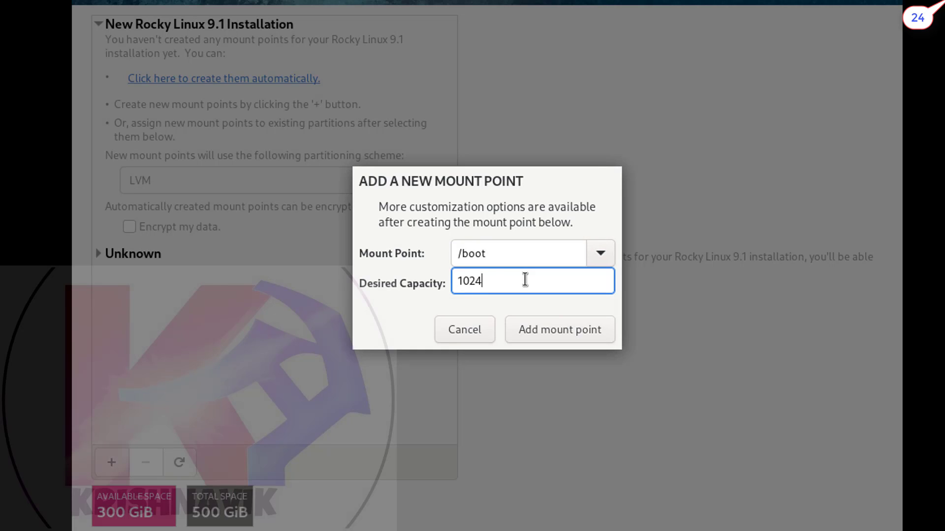
pyautogui.click(549, 325)
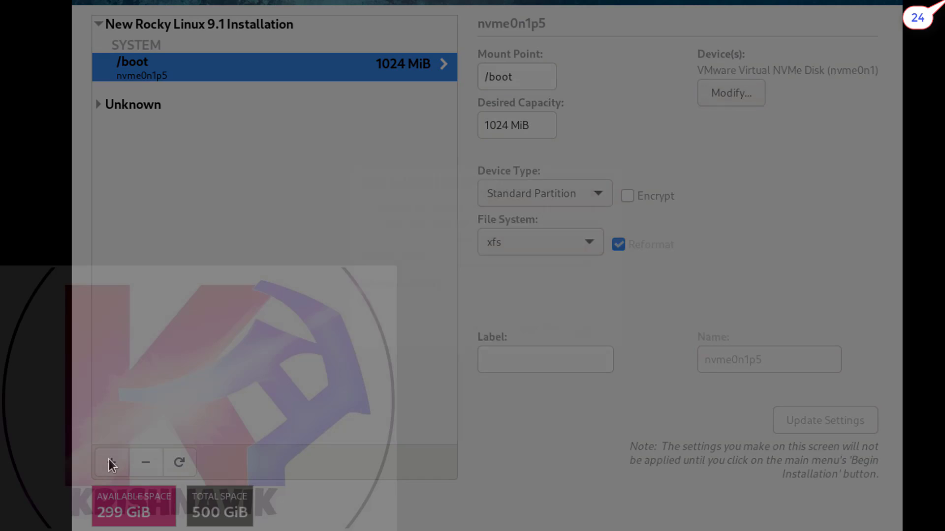
pyautogui.click(110, 463)
pyautogui.click(599, 255)
pyautogui.click(559, 304)
pyautogui.click(497, 280)
pyautogui.write('1024')
pyautogui.click(592, 335)
# Step: Add a 4096 MiB swap and a 96256 MiB (94 GiB) root partition, then finish partitioning
pyautogui.click(111, 462)
pyautogui.click(600, 253)
pyautogui.click(544, 353)
pyautogui.click(537, 286)
pyautogui.write('4096')
pyautogui.click(549, 333)
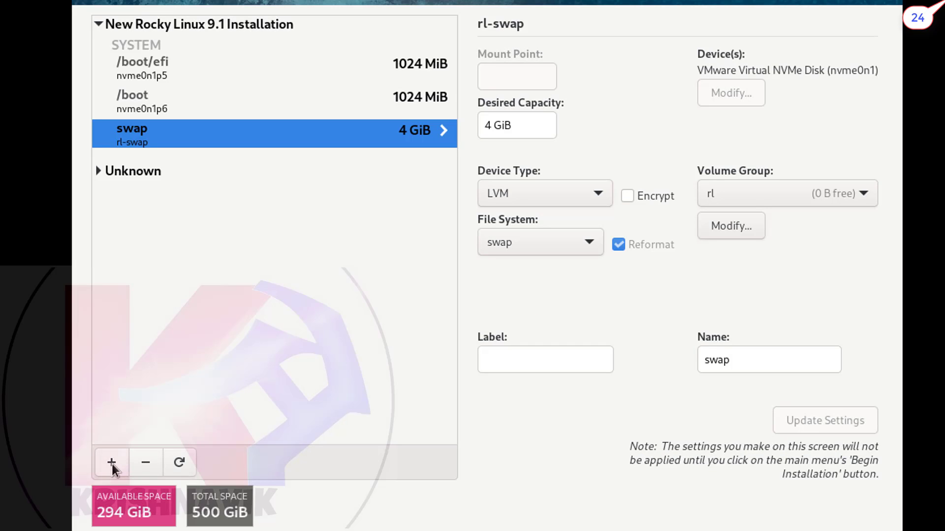
pyautogui.click(112, 463)
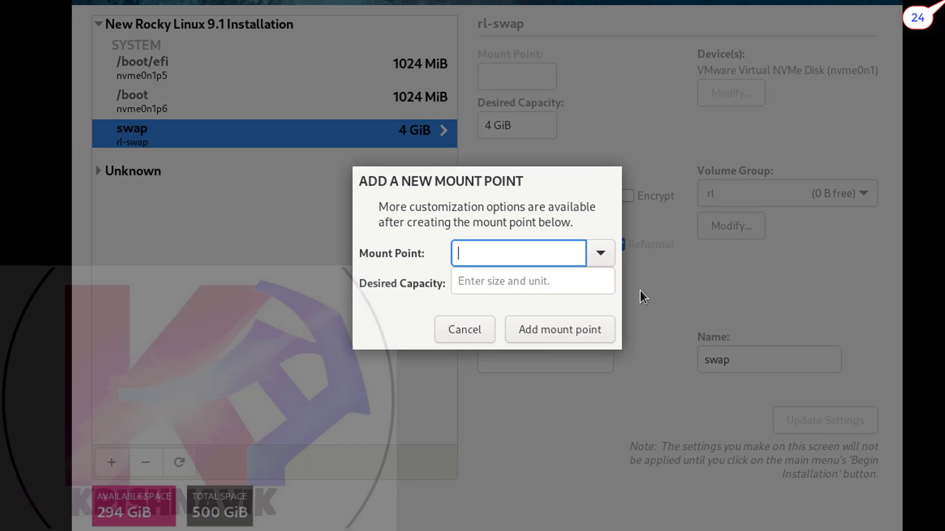
pyautogui.click(601, 252)
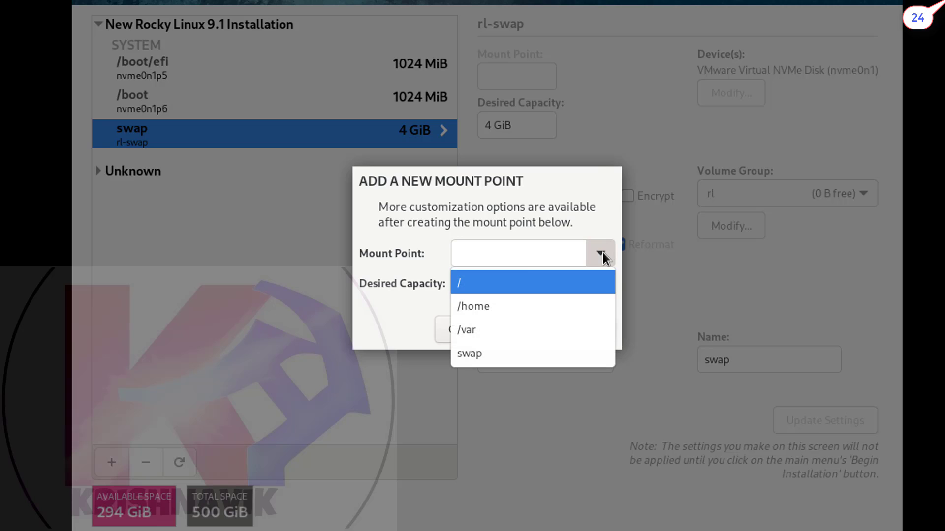
pyautogui.click(505, 280)
pyautogui.click(503, 280)
pyautogui.write('96256')
pyautogui.click(550, 338)
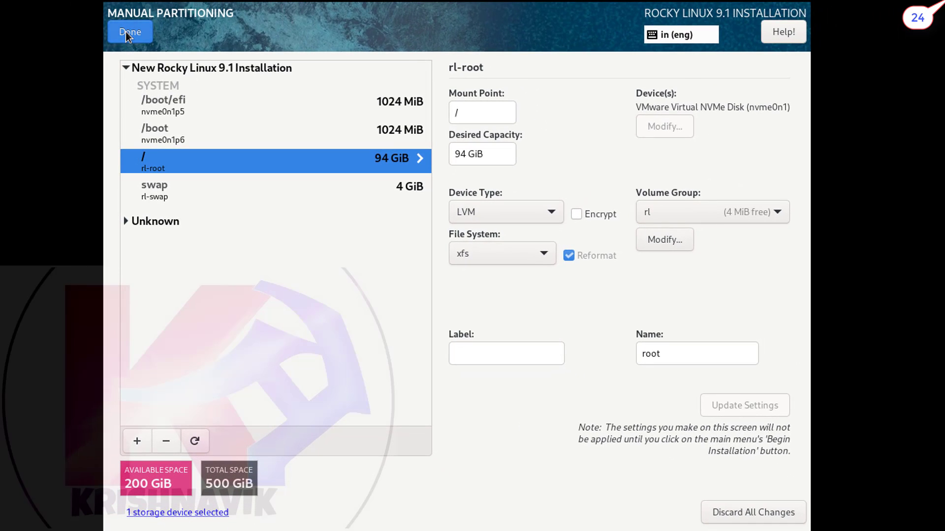
pyautogui.click(127, 32)
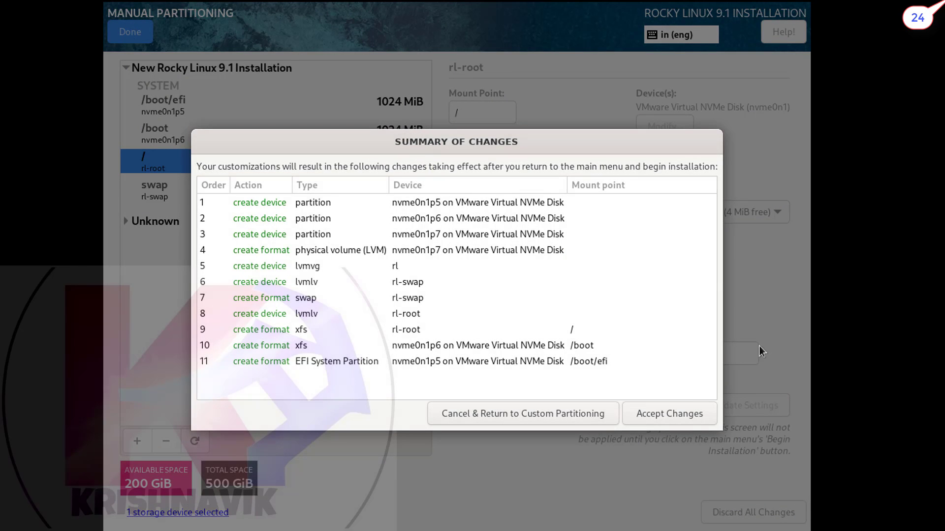
pyautogui.click(696, 407)
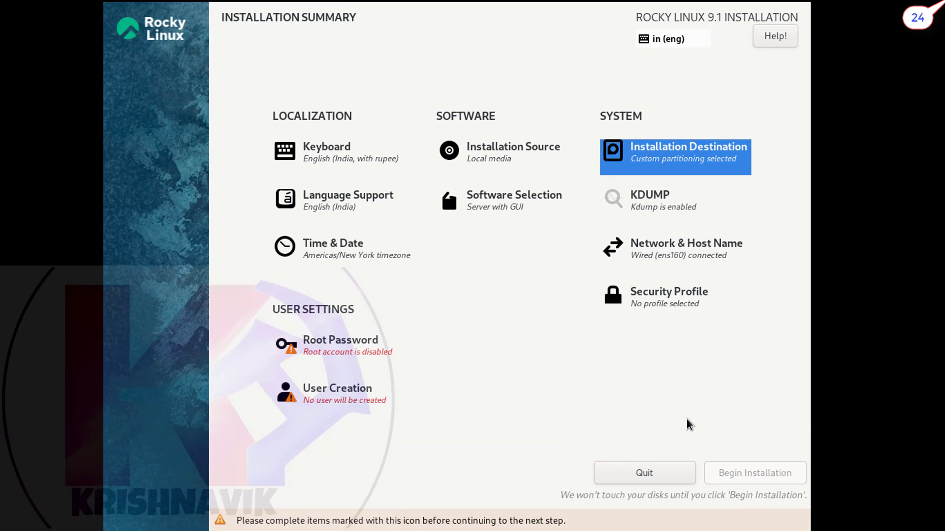
pyautogui.click(351, 350)
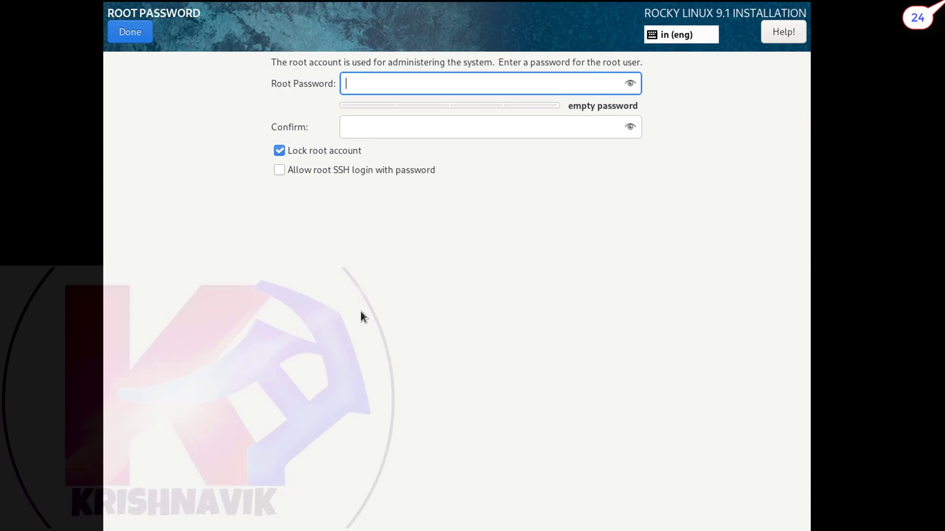
pyautogui.press('Tab')
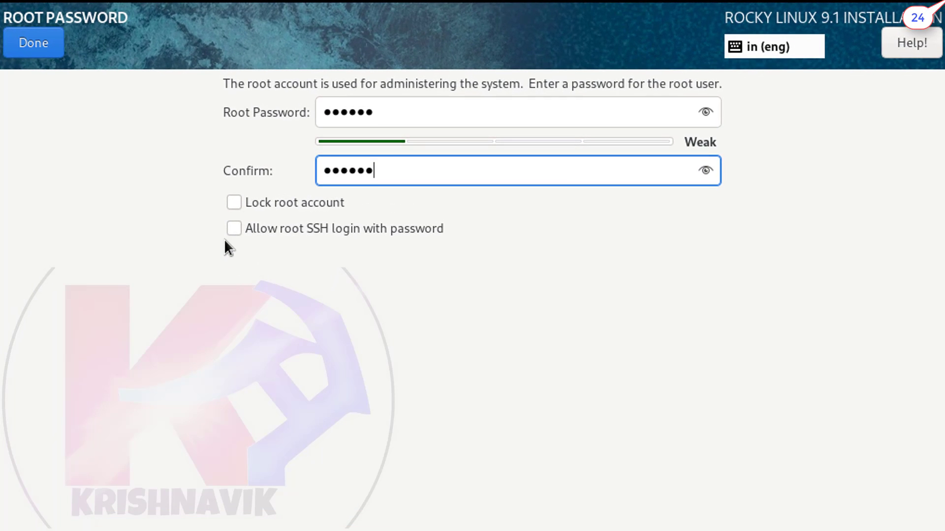
pyautogui.click(225, 231)
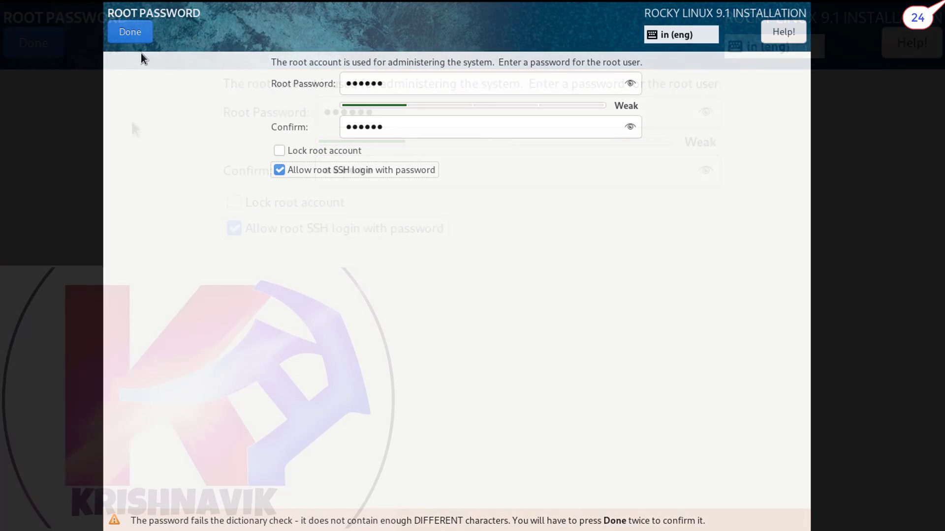
pyautogui.click(130, 31)
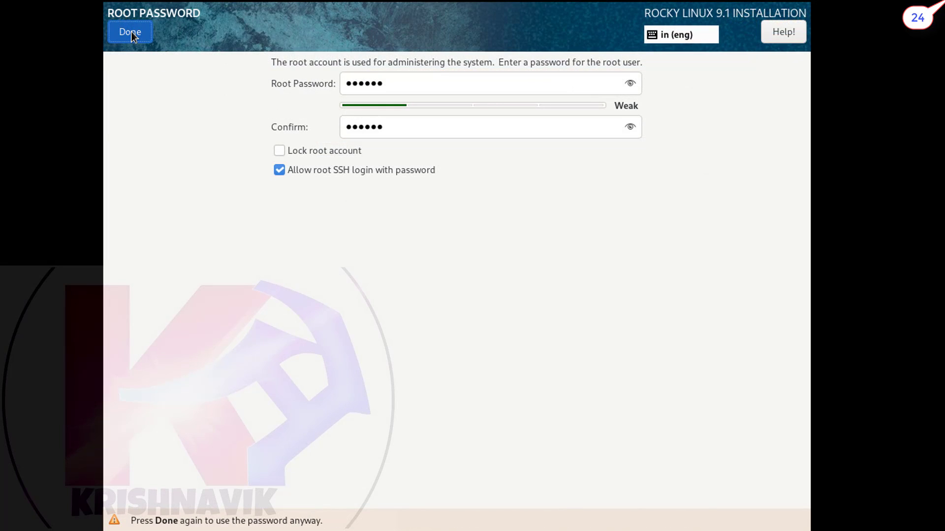
pyautogui.click(130, 32)
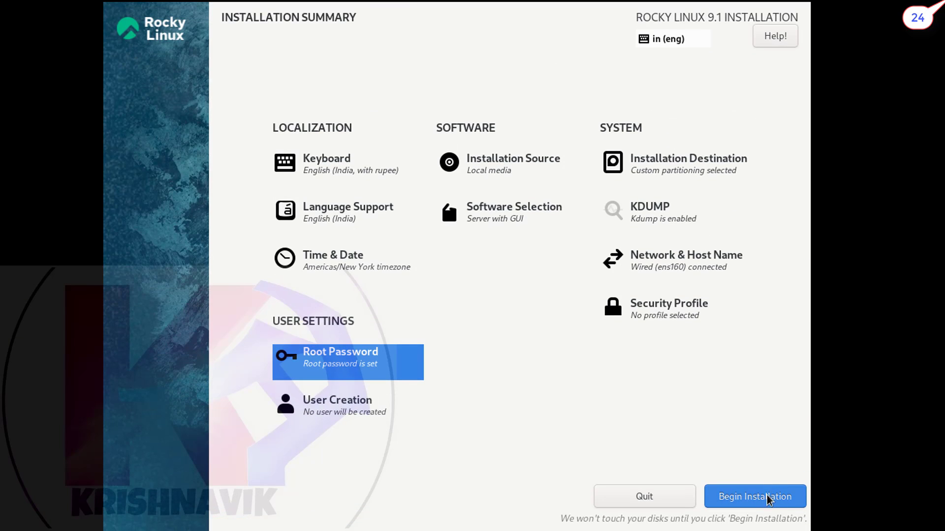
# Step: Set the timezone to Asia/Kolkata
pyautogui.click(344, 263)
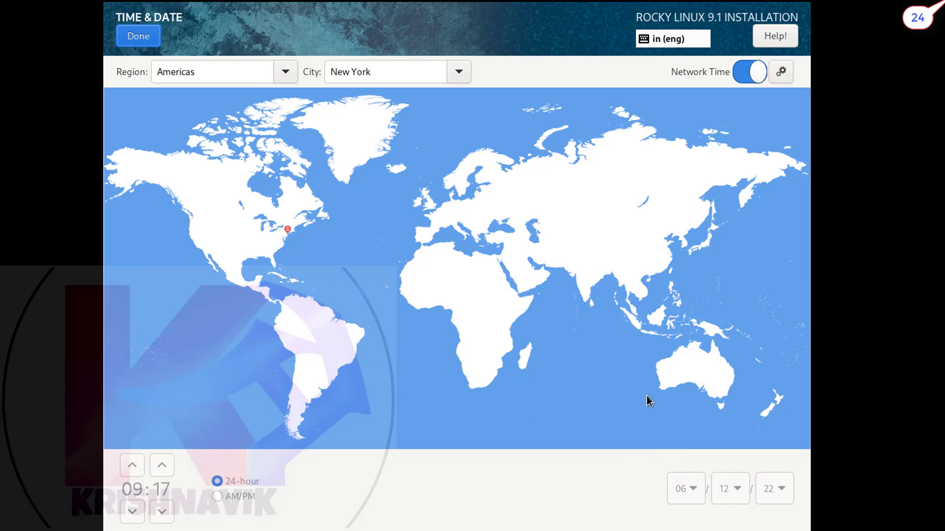
pyautogui.click(592, 277)
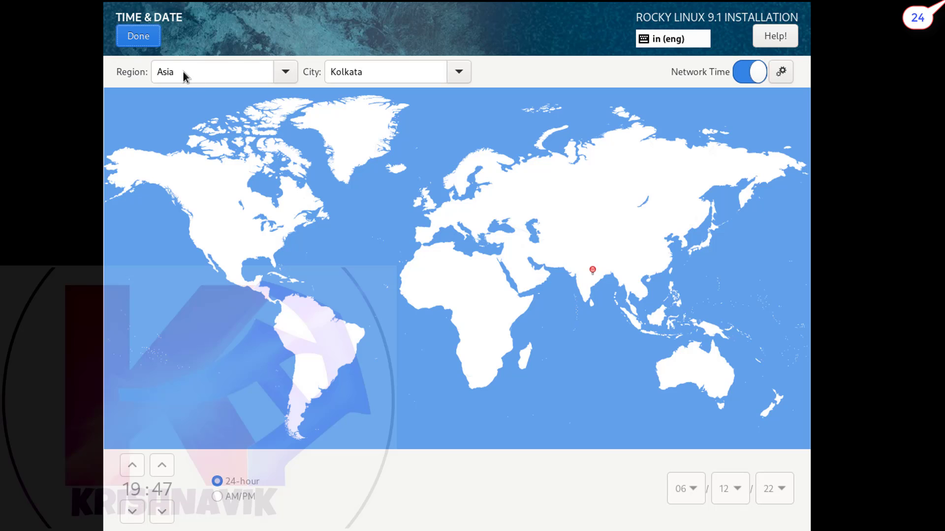
pyautogui.click(143, 39)
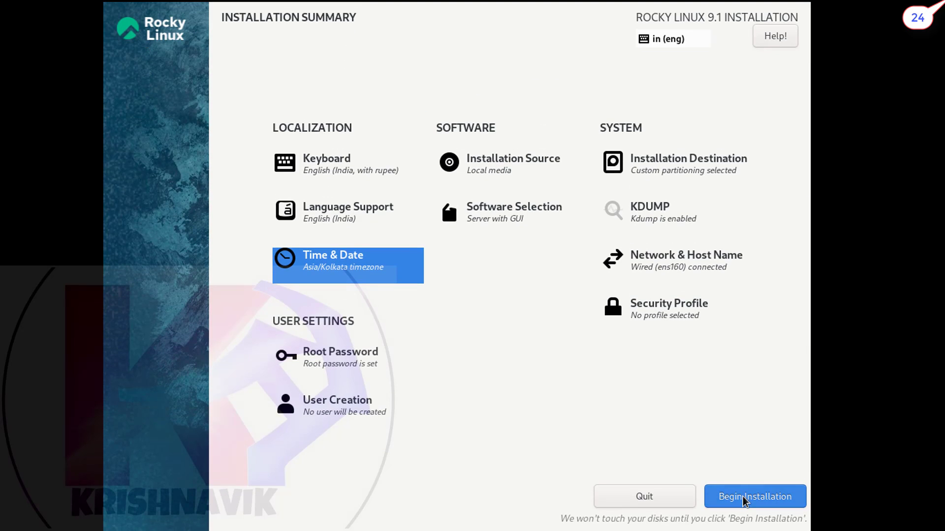
pyautogui.click(744, 501)
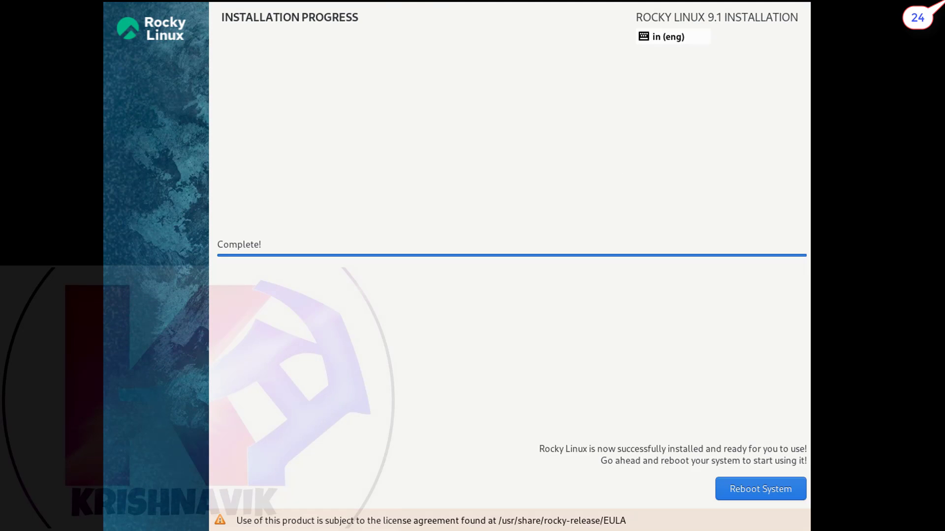
pyautogui.click(776, 488)
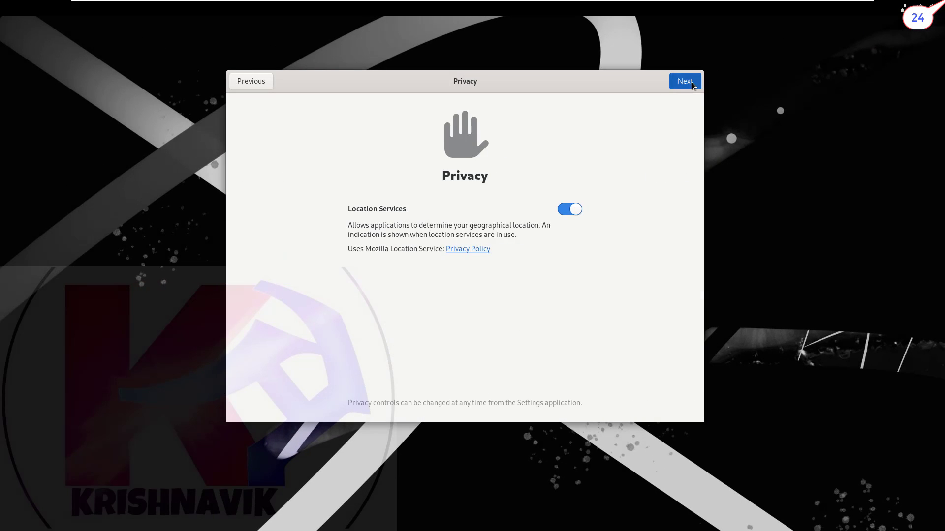
pyautogui.write('avik')
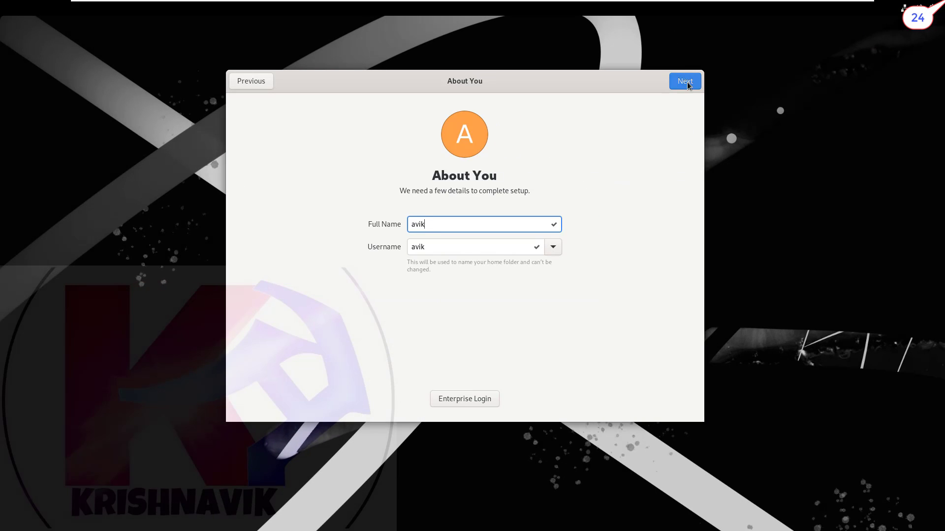
pyautogui.click(685, 82)
pyautogui.write('aa')
pyautogui.press('Tab')
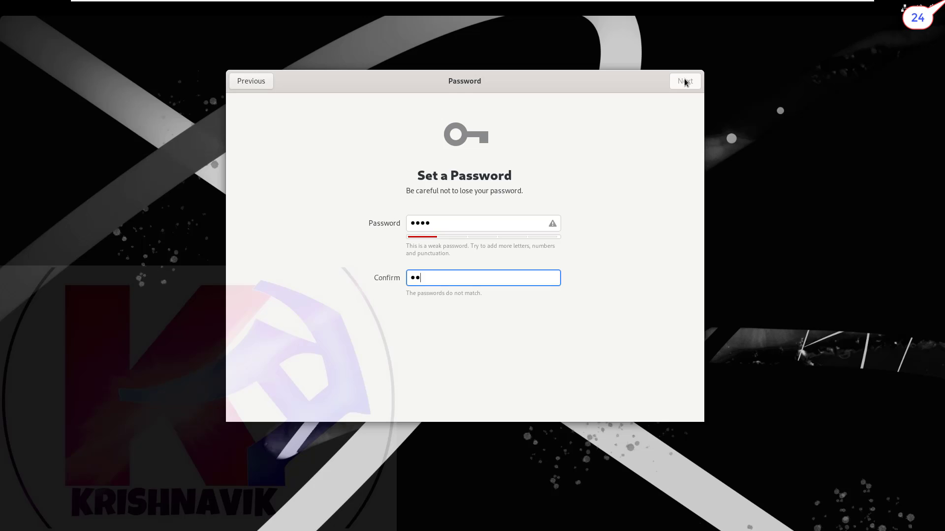
pyautogui.write('aa')
pyautogui.click(685, 82)
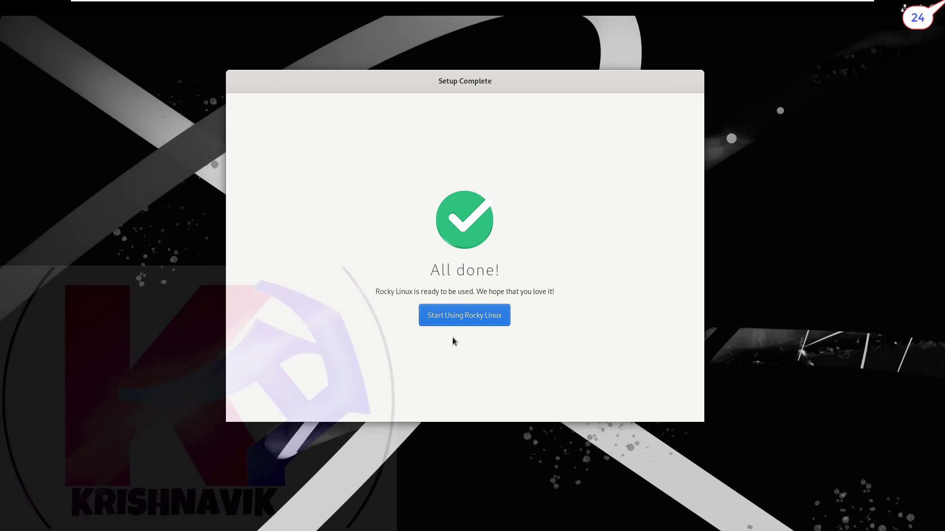
pyautogui.click(504, 327)
pyautogui.write('hostnamectl')
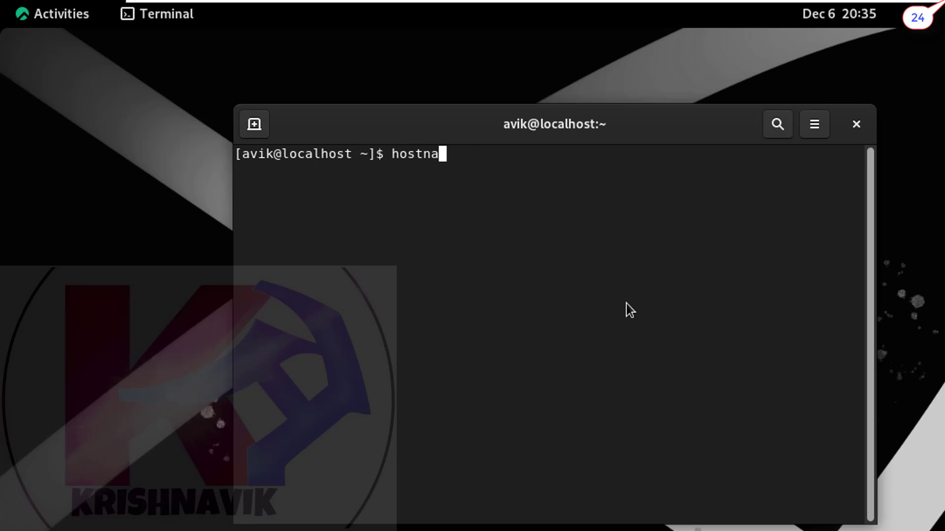
# Step: Run hostnamectl to confirm Rocky Linux 9.1 on VMware, then reboot the machine
pyautogui.press('Return')
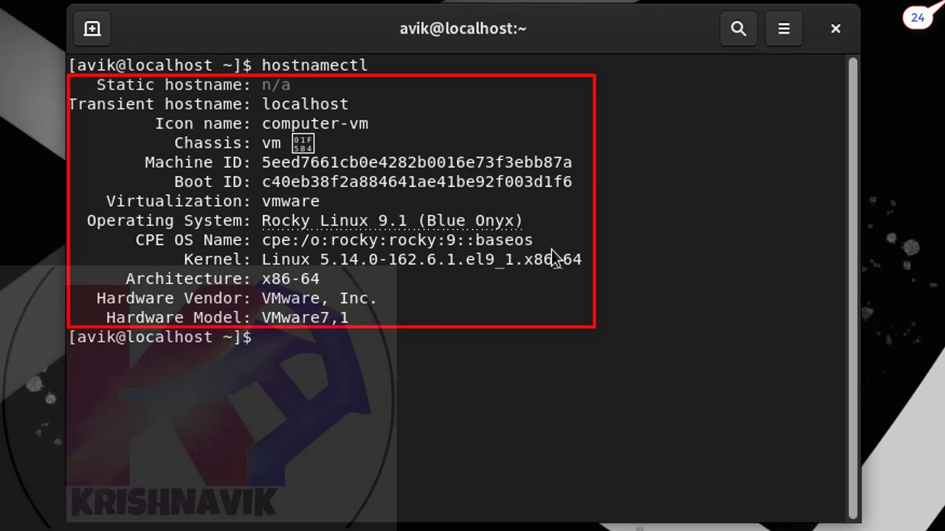
pyautogui.write('reboot')
pyautogui.press('Return')
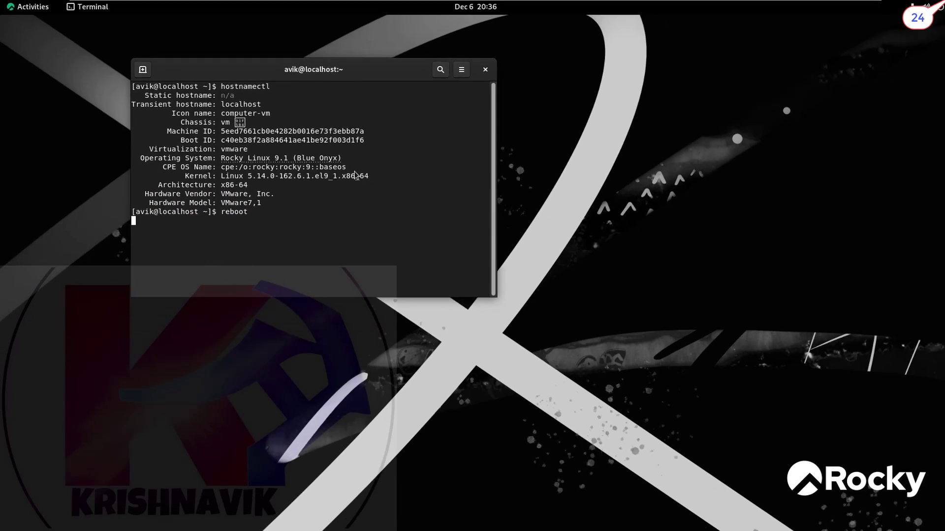
# Step: Launch the Kali Graphical install from the boot menu
pyautogui.press('Down')
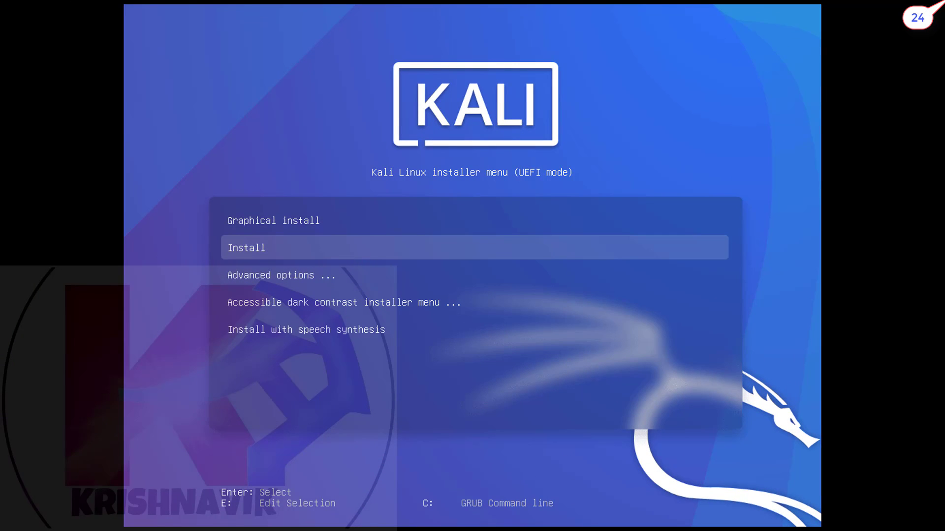
pyautogui.press('Up')
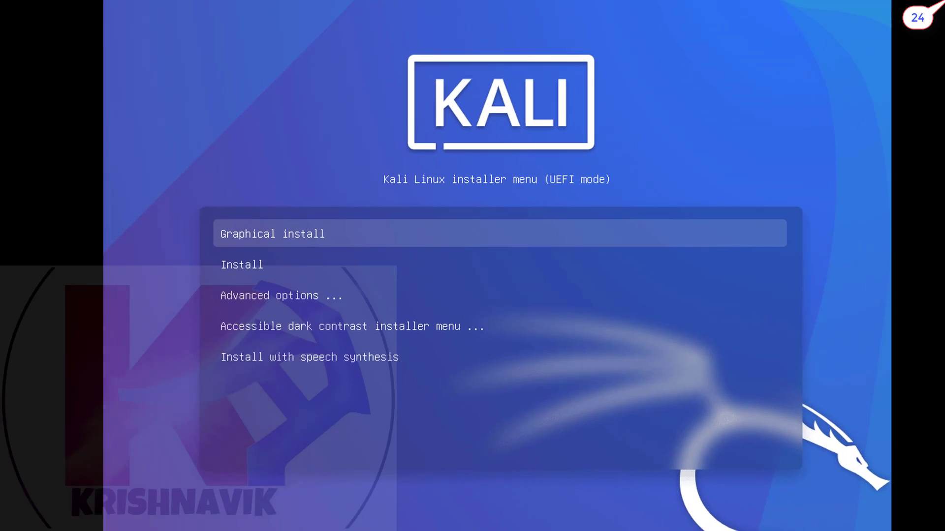
pyautogui.press('Return')
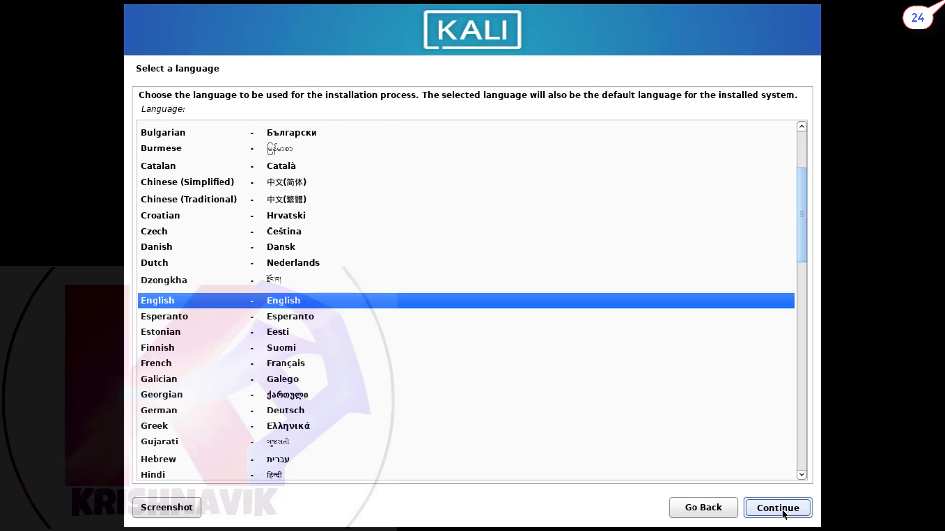
# Step: Choose English, location India, the American English keymap, and keep hostname kali
pyautogui.click(783, 510)
pyautogui.click(232, 177)
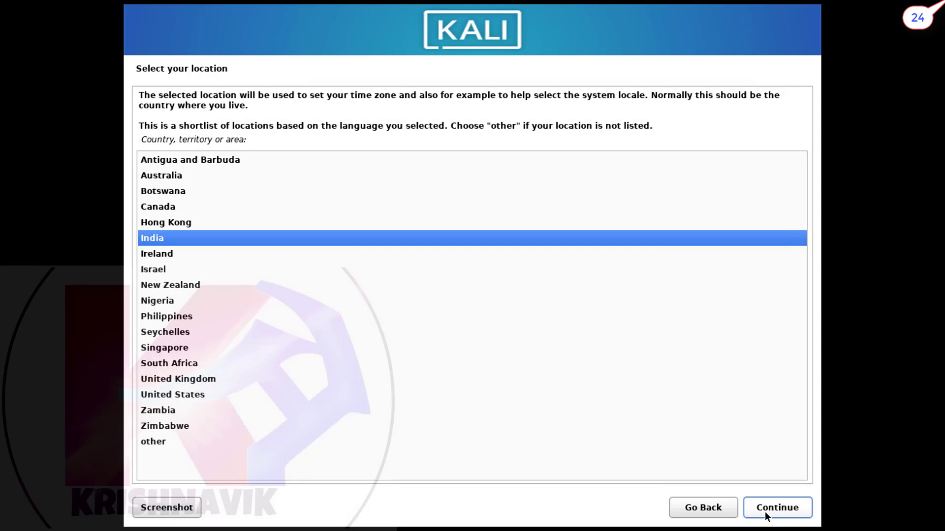
pyautogui.click(765, 513)
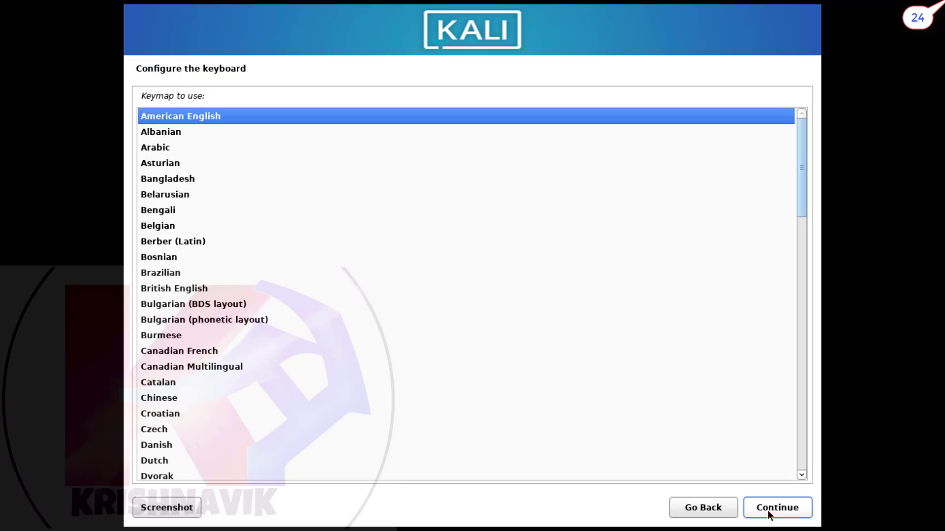
pyautogui.click(769, 512)
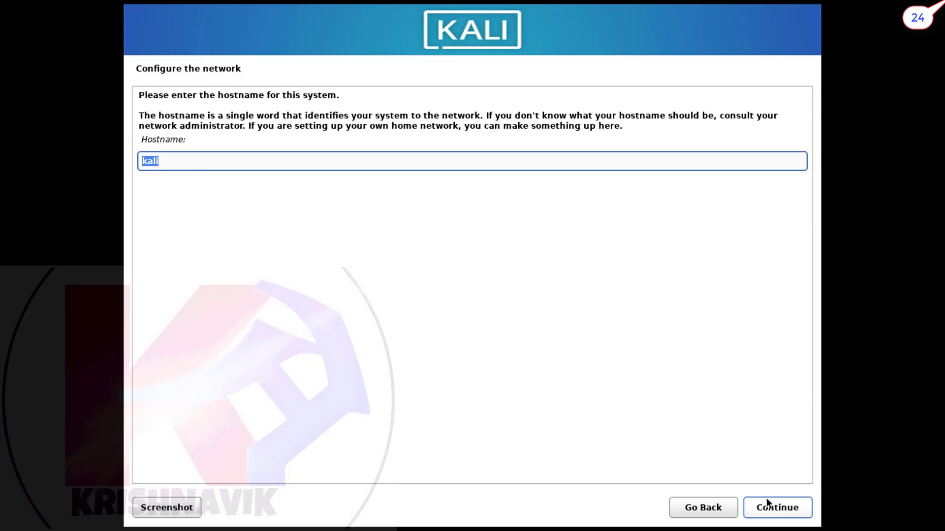
pyautogui.click(771, 504)
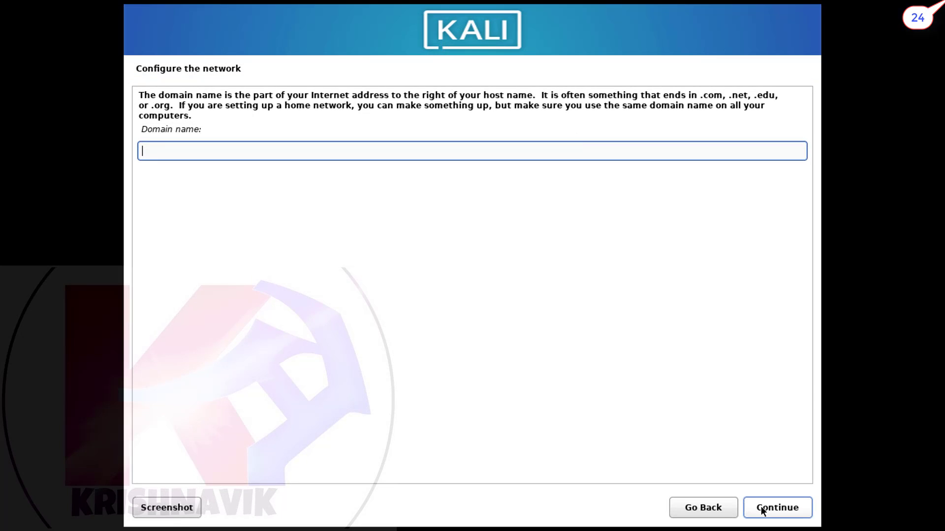
pyautogui.click(769, 510)
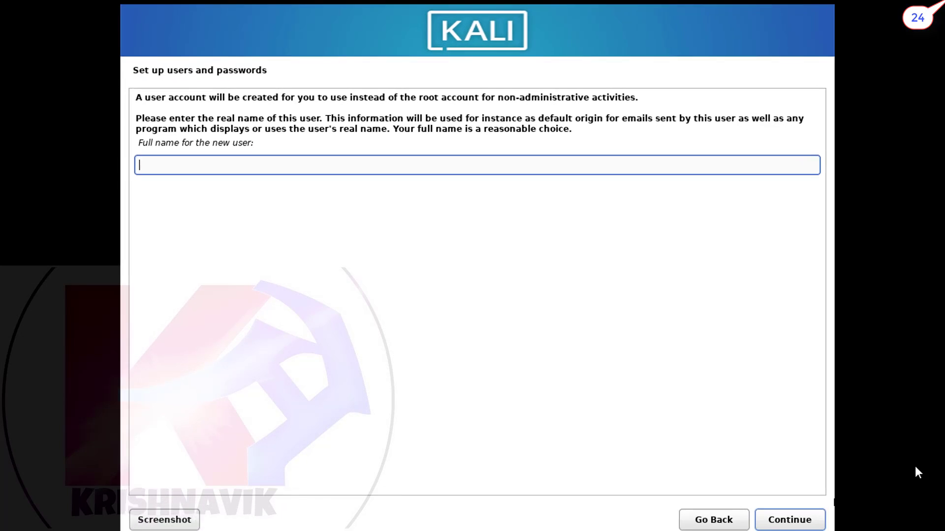
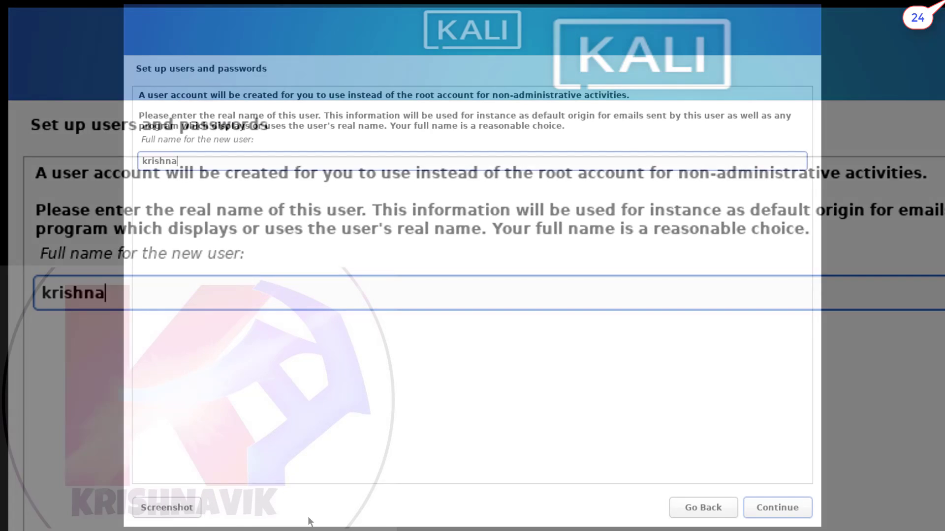
pyautogui.click(793, 510)
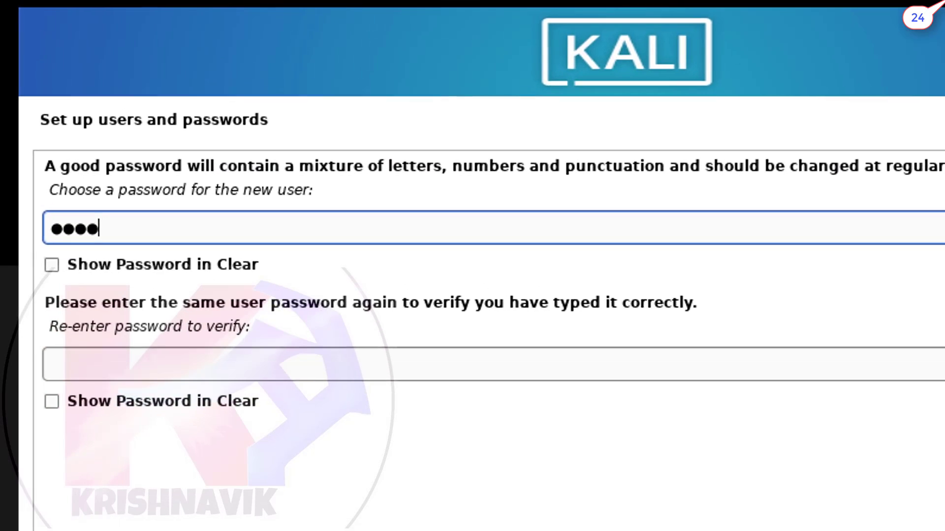
pyautogui.press('Tab')
pyautogui.press('Tab')
pyautogui.click(792, 509)
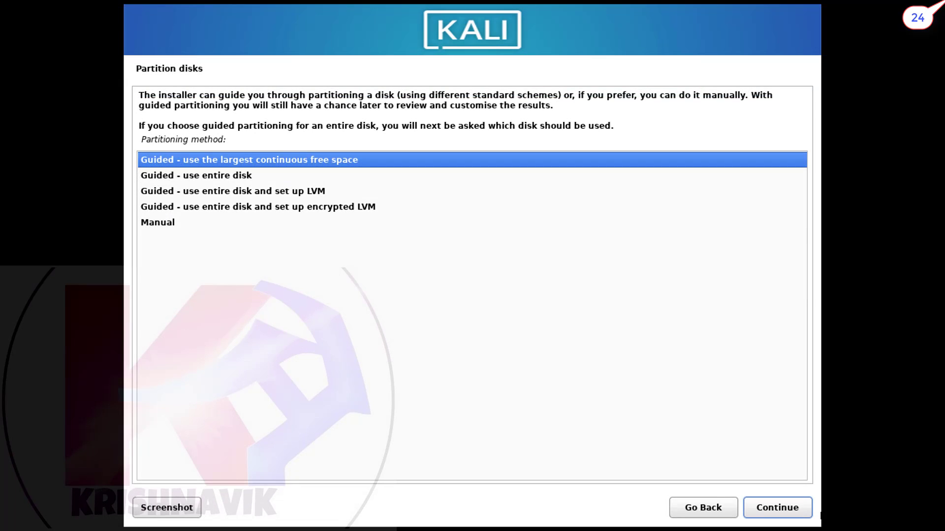
# Step: Choose manual partitioning and create a 1 GB partition in the 214.7 GB free space
pyautogui.click(165, 223)
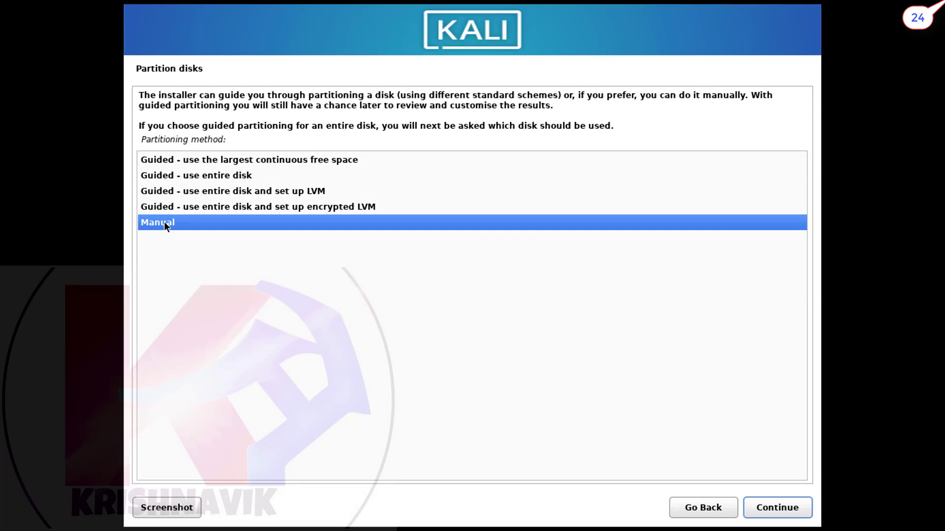
pyautogui.click(801, 509)
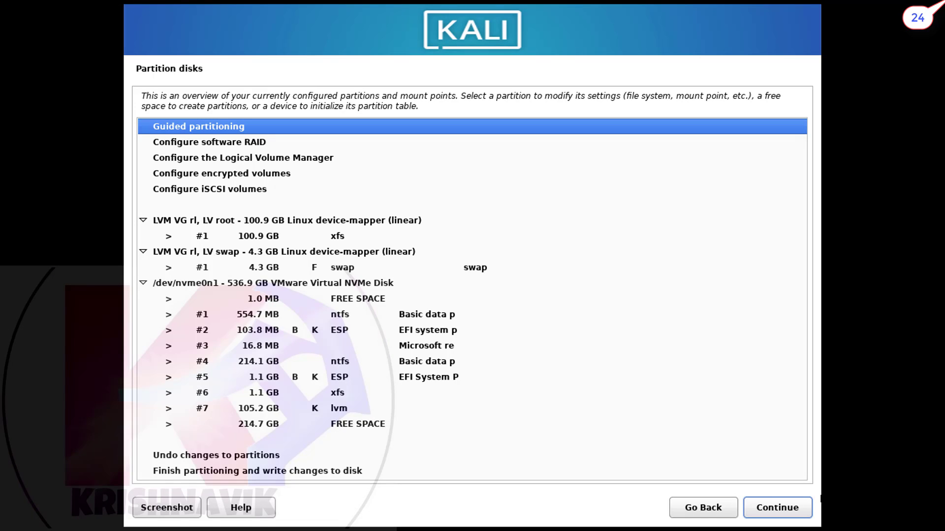
pyautogui.click(358, 424)
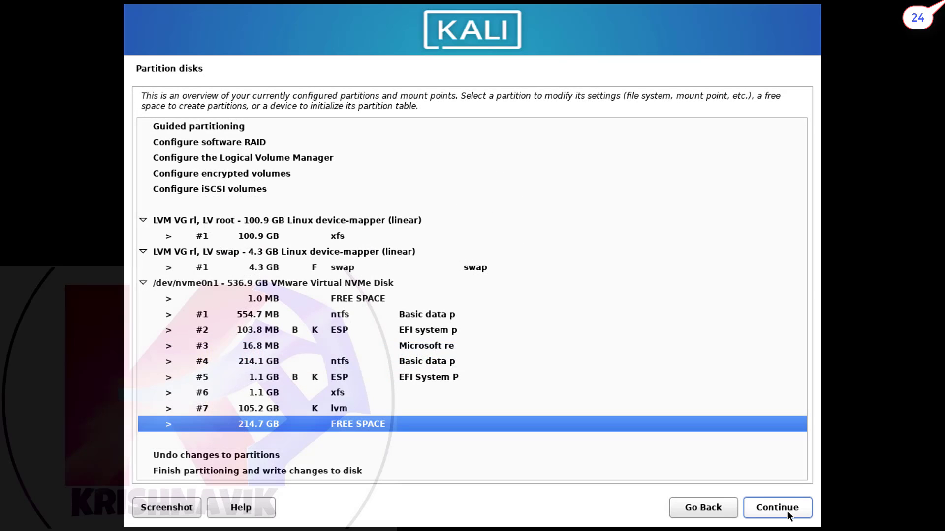
pyautogui.click(787, 511)
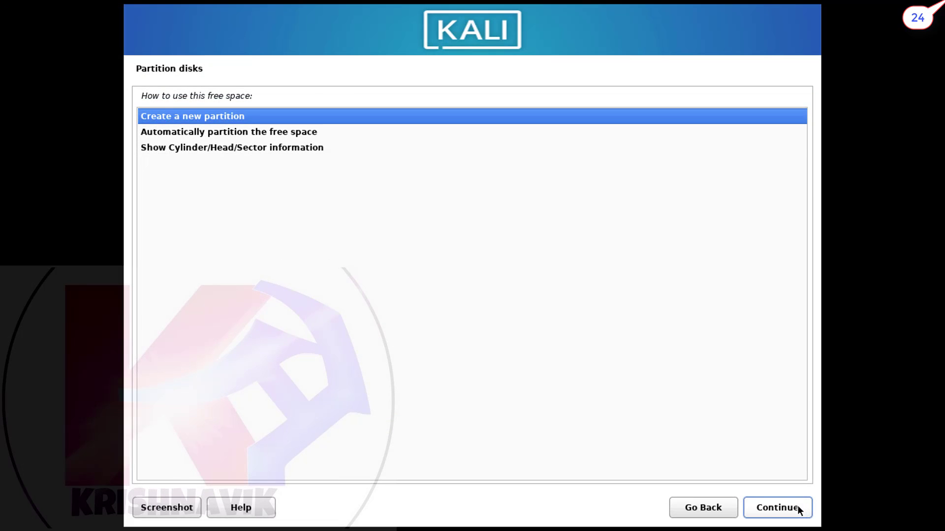
pyautogui.click(797, 509)
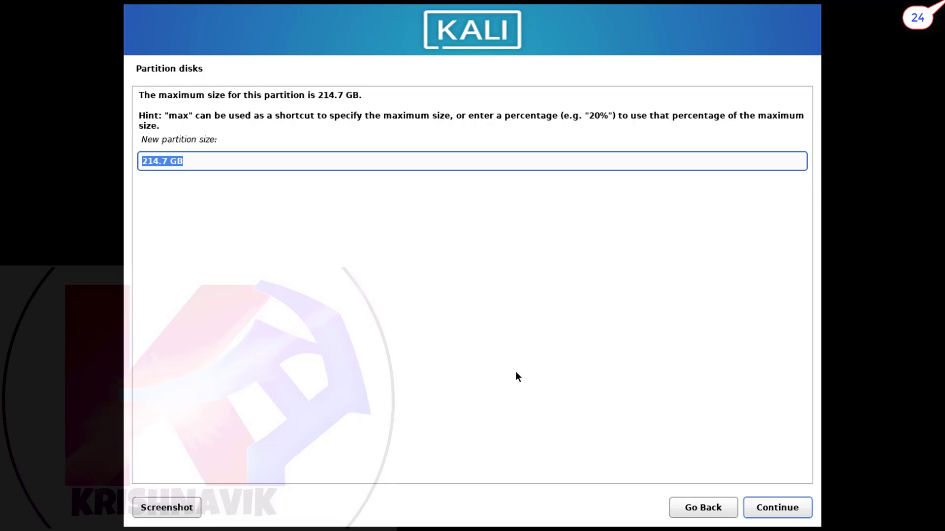
pyautogui.click(159, 166)
pyautogui.press('BackSpace')
pyautogui.press('BackSpace')
pyautogui.press('BackSpace')
pyautogui.press('BackSpace')
pyautogui.write('1')
pyautogui.click(790, 506)
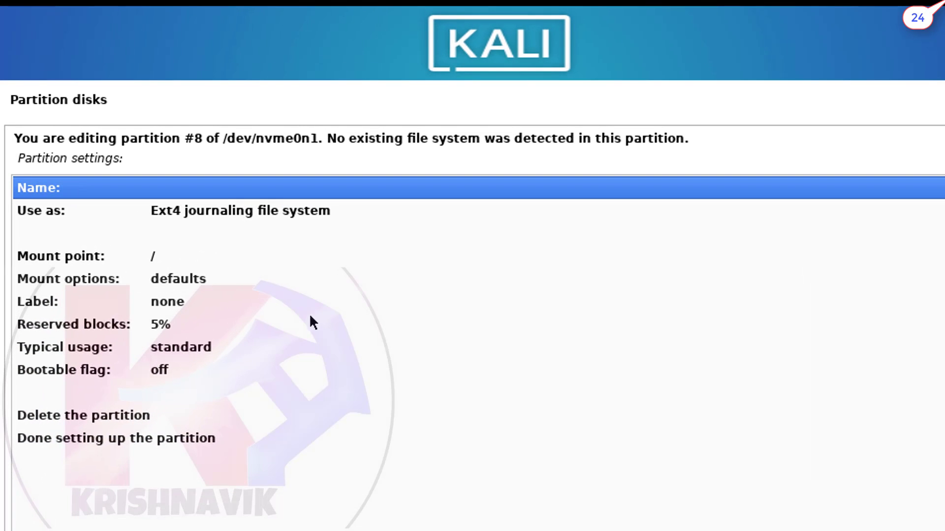
# Step: Set the 1 GB partition's use to EFI System Partition; start a partition in the remaining 213.7 GB
pyautogui.doubleClick(254, 210)
pyautogui.click(218, 249)
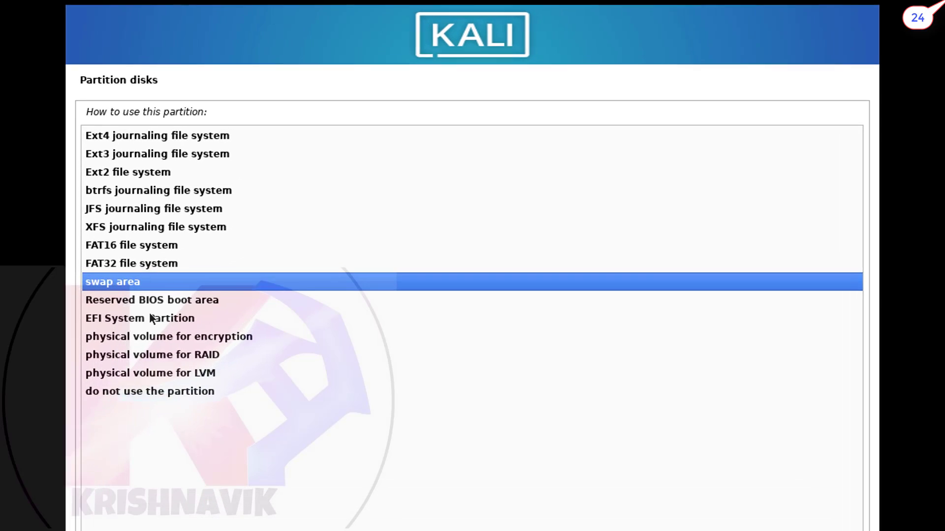
pyautogui.click(77, 359)
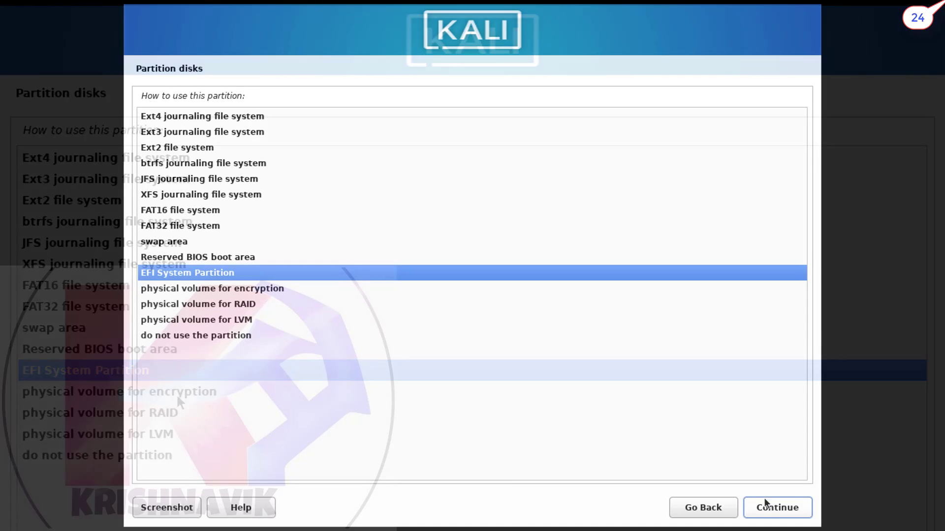
pyautogui.click(771, 511)
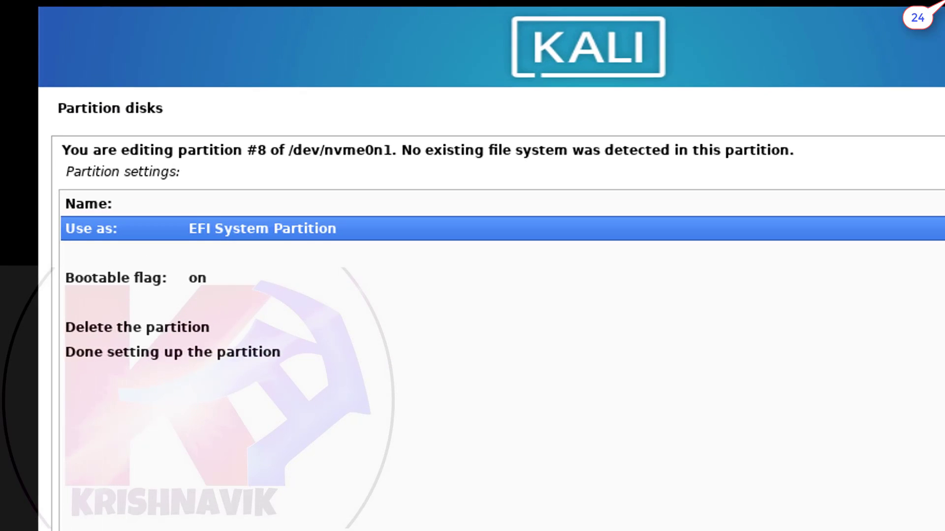
pyautogui.doubleClick(175, 399)
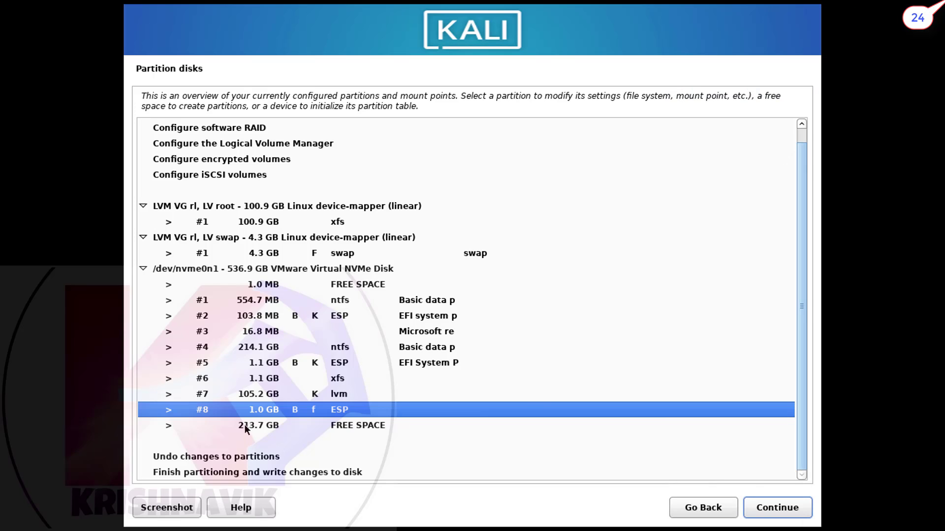
pyautogui.click(244, 424)
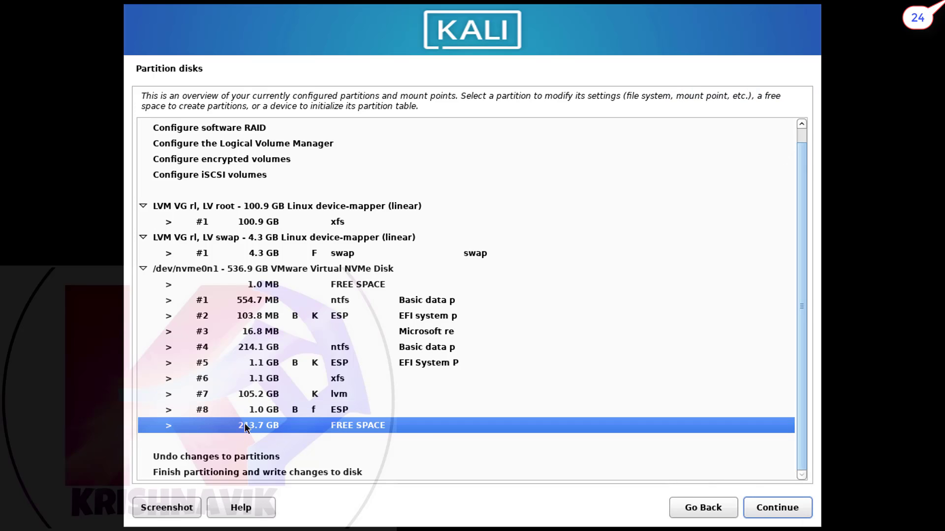
pyautogui.click(770, 507)
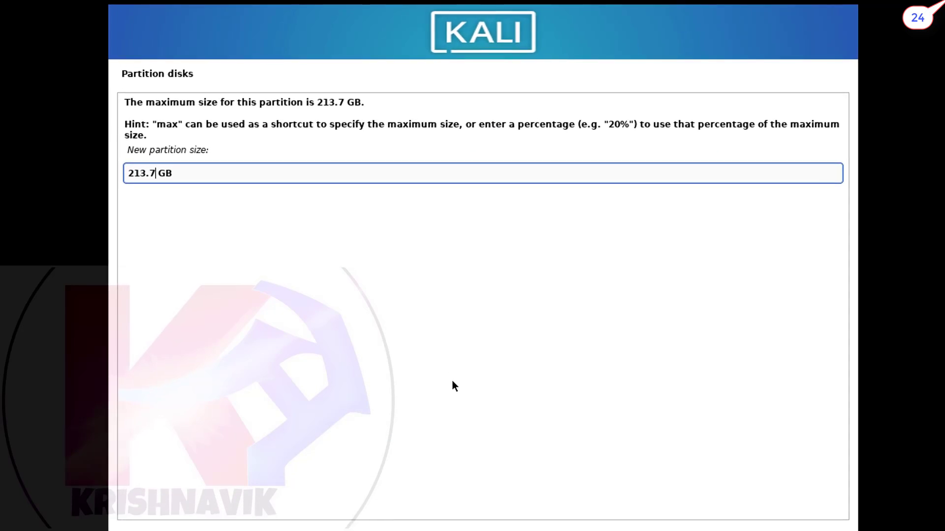
# Step: Make the new partition 1 GB, mounted at /boot
pyautogui.press('BackSpace')
pyautogui.press('BackSpace')
pyautogui.press('BackSpace')
pyautogui.write('1')
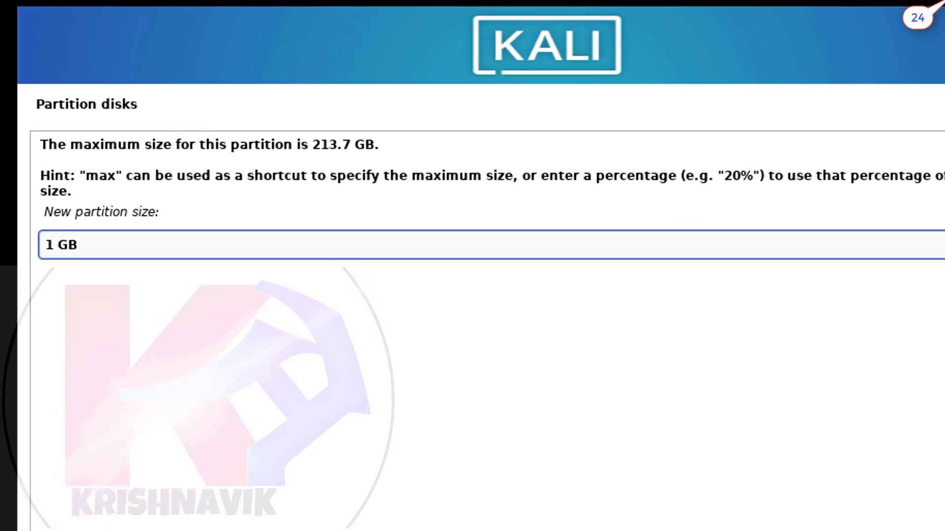
pyautogui.press('Return')
pyautogui.press('Return')
pyautogui.doubleClick(104, 285)
pyautogui.click(784, 507)
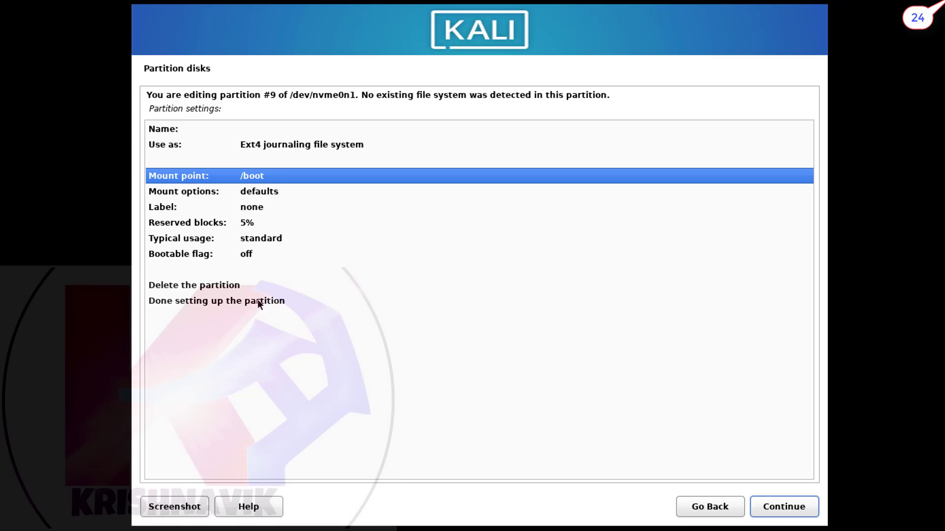
pyautogui.doubleClick(257, 301)
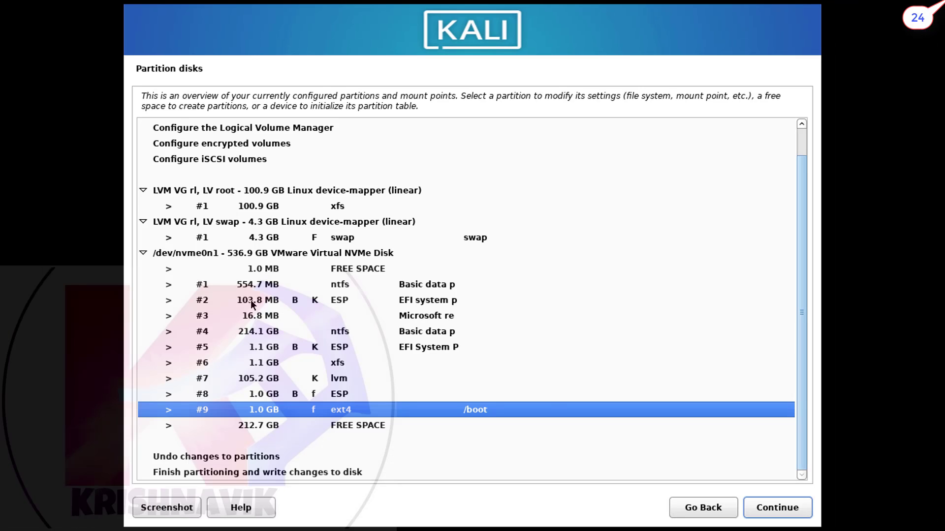
# Step: Create a 4 GB swap area partition from the free space
pyautogui.click(259, 426)
pyautogui.click(777, 507)
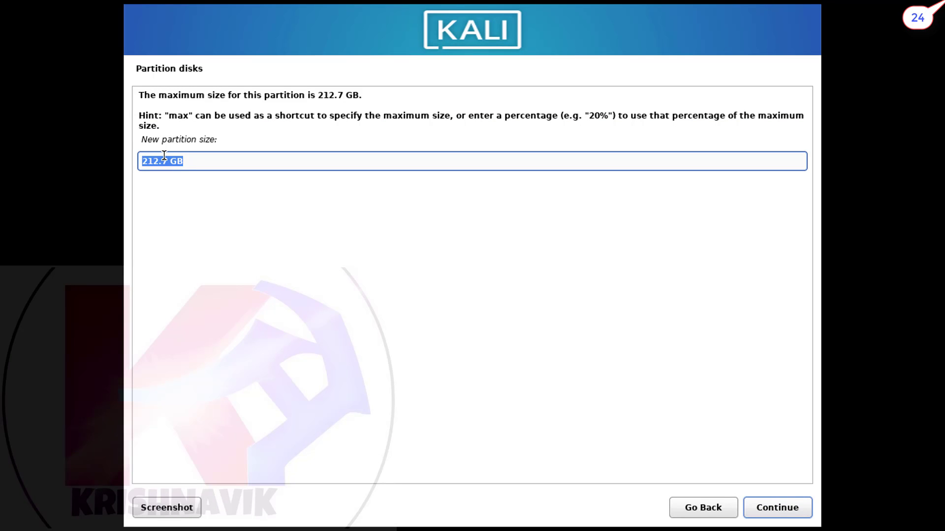
pyautogui.click(163, 155)
pyautogui.press('BackSpace')
pyautogui.press('BackSpace')
pyautogui.press('BackSpace')
pyautogui.press('BackSpace')
pyautogui.press('BackSpace')
pyautogui.write('4')
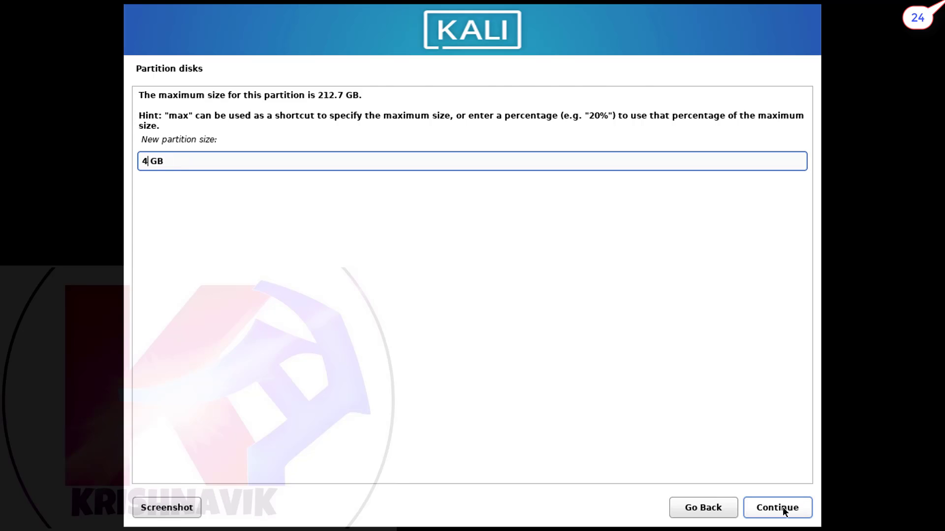
pyautogui.click(783, 511)
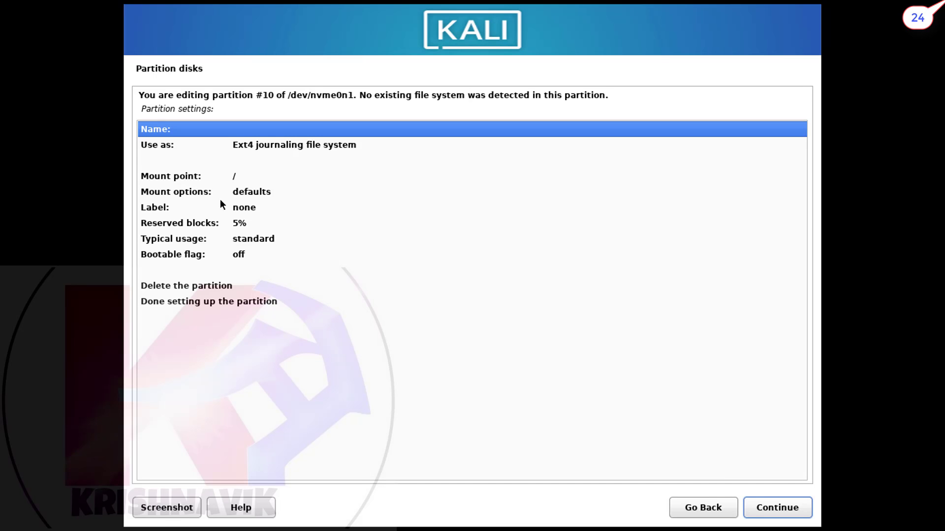
pyautogui.click(246, 146)
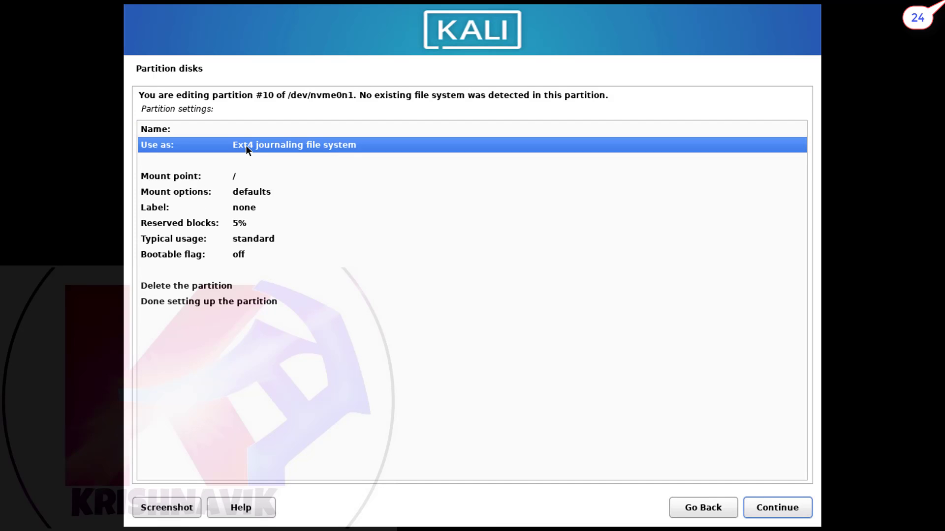
pyautogui.doubleClick(246, 145)
pyautogui.click(48, 354)
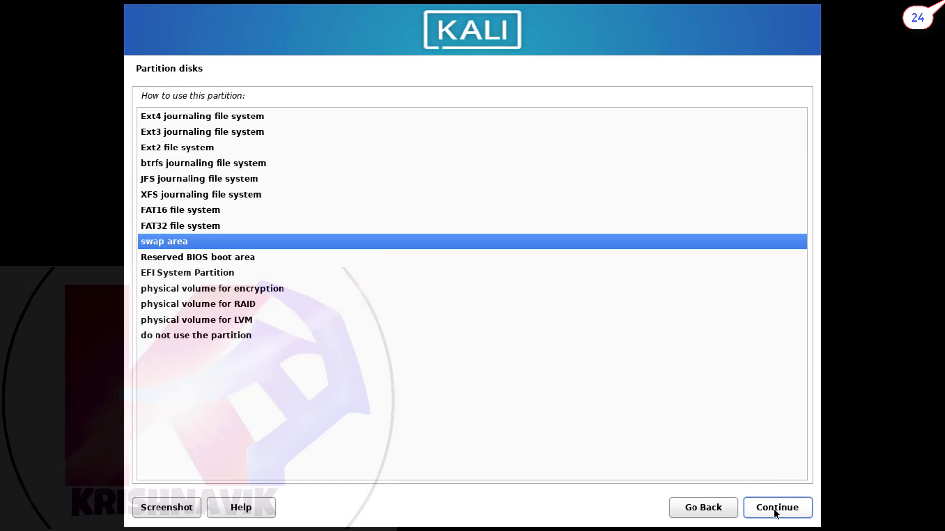
pyautogui.click(774, 509)
pyautogui.click(220, 222)
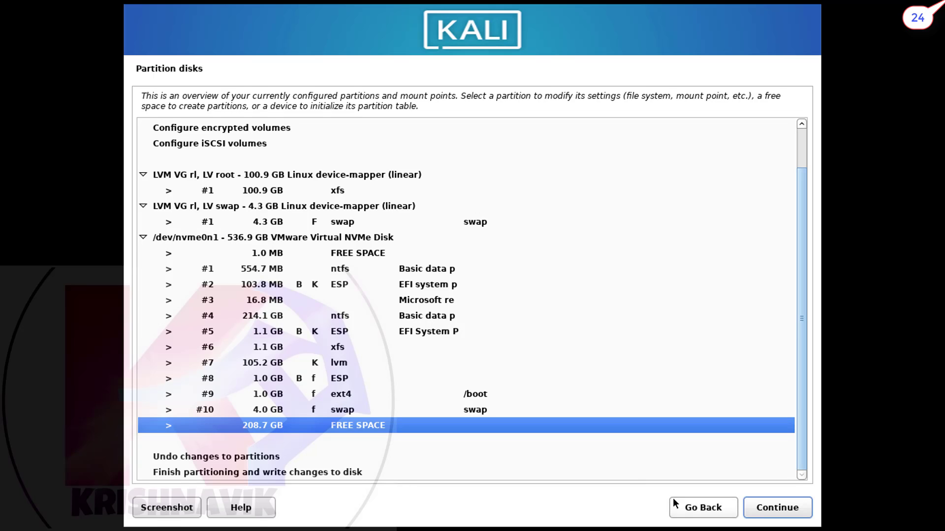
# Step: Create a 94 GB ext4 root partition mounted at /
pyautogui.click(778, 516)
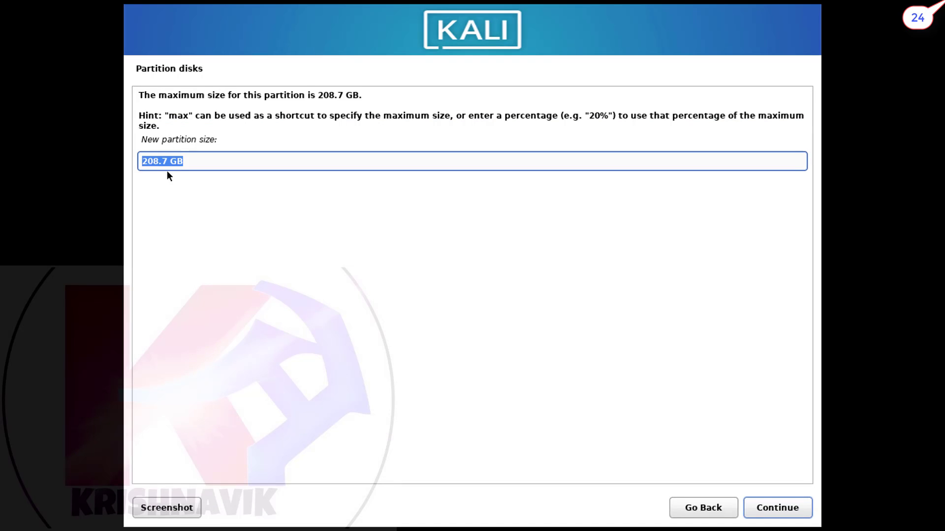
pyautogui.click(167, 165)
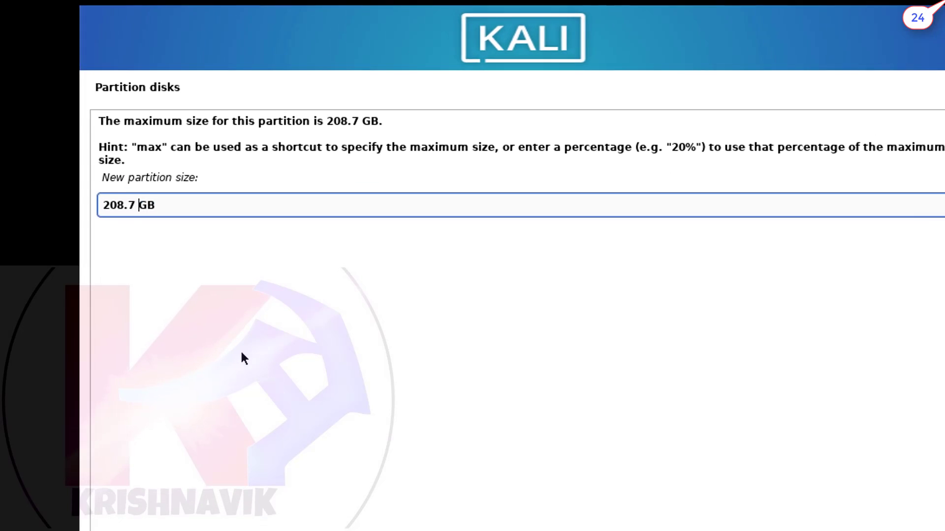
pyautogui.press('BackSpace')
pyautogui.press('BackSpace')
pyautogui.press('BackSpace')
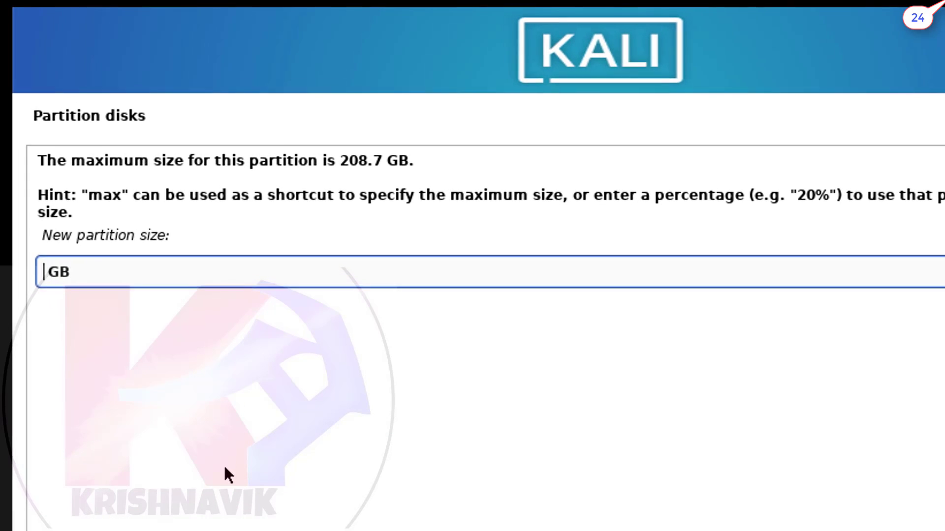
pyautogui.write('94')
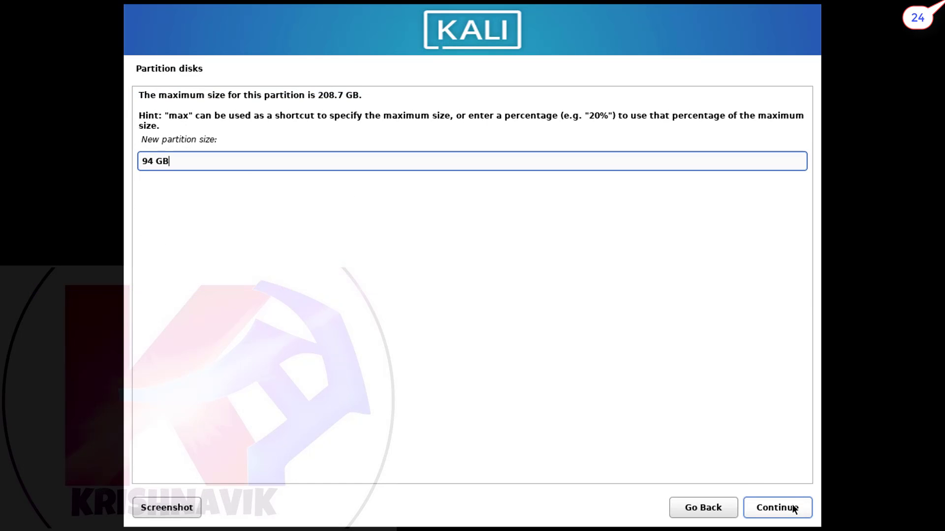
pyautogui.click(794, 509)
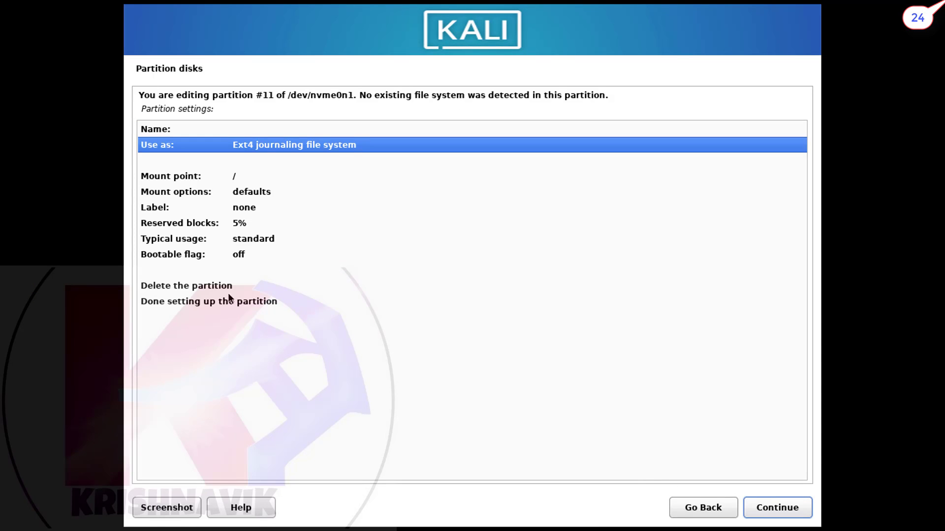
pyautogui.doubleClick(212, 301)
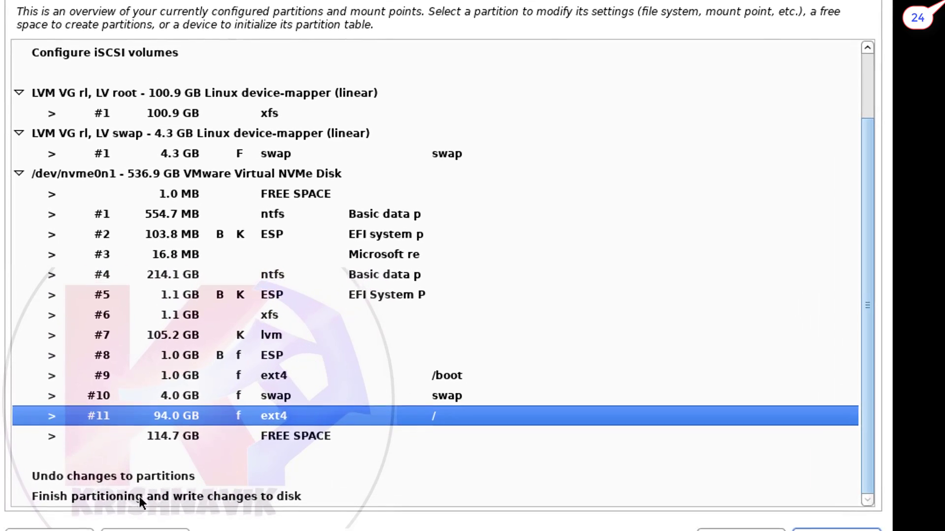
# Step: Finish partitioning and confirm writing the partition changes to disk
pyautogui.click(140, 497)
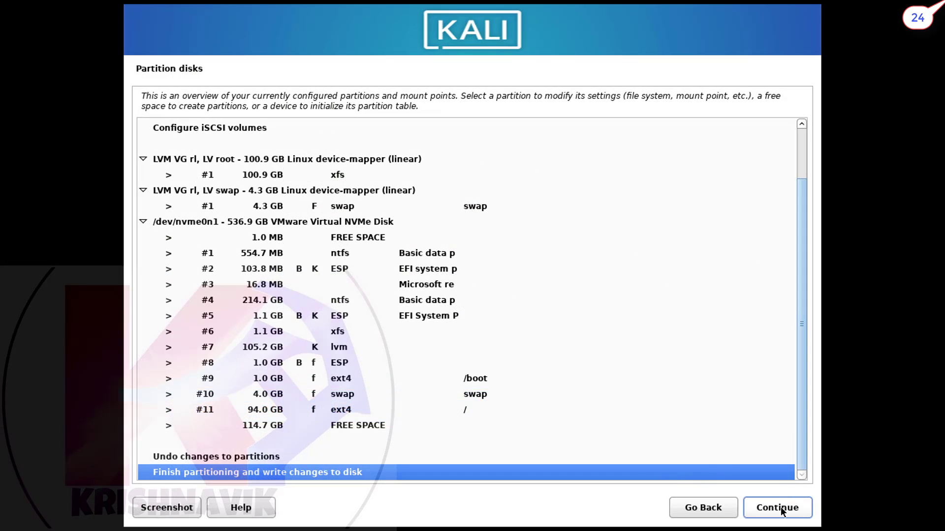
pyautogui.click(778, 508)
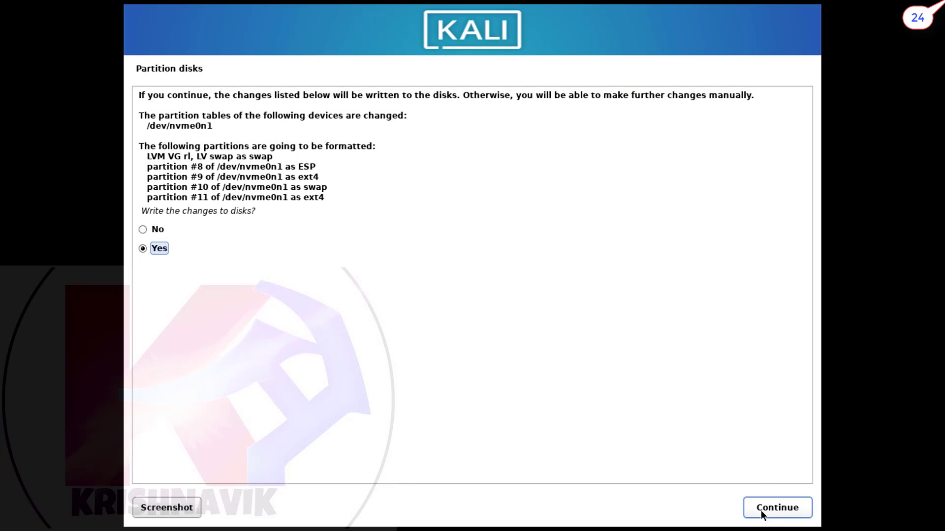
pyautogui.click(772, 512)
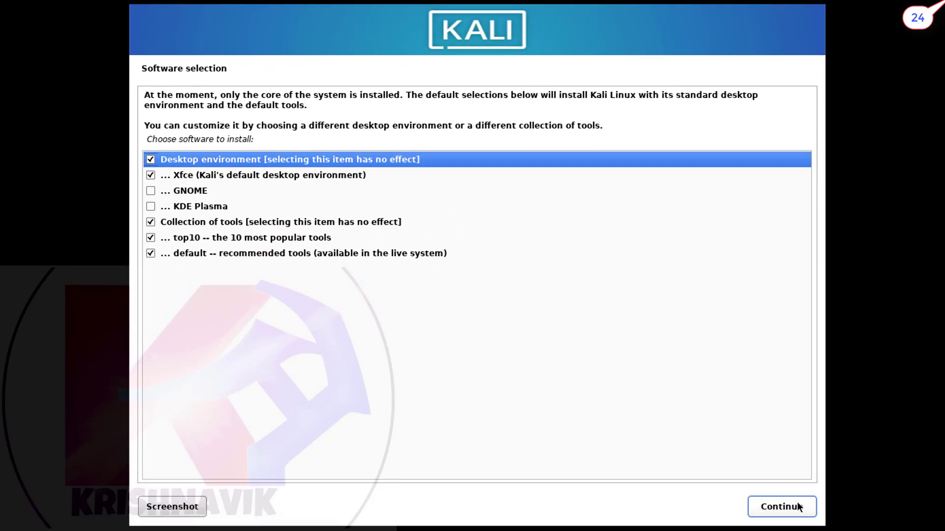
# Step: Accept the default Xfce software, log in, and run hostnamectl showing Kali GNU/Linux Rolling
pyautogui.click(798, 507)
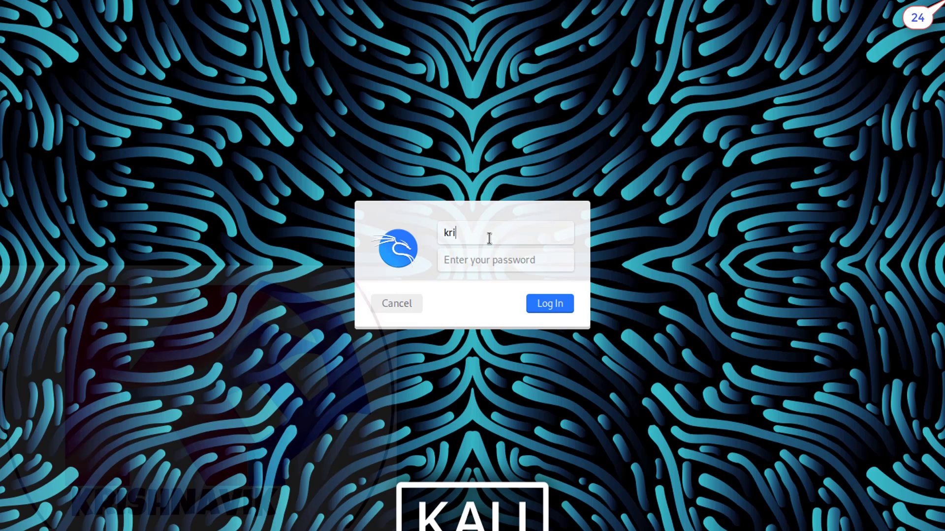
pyautogui.press('Tab')
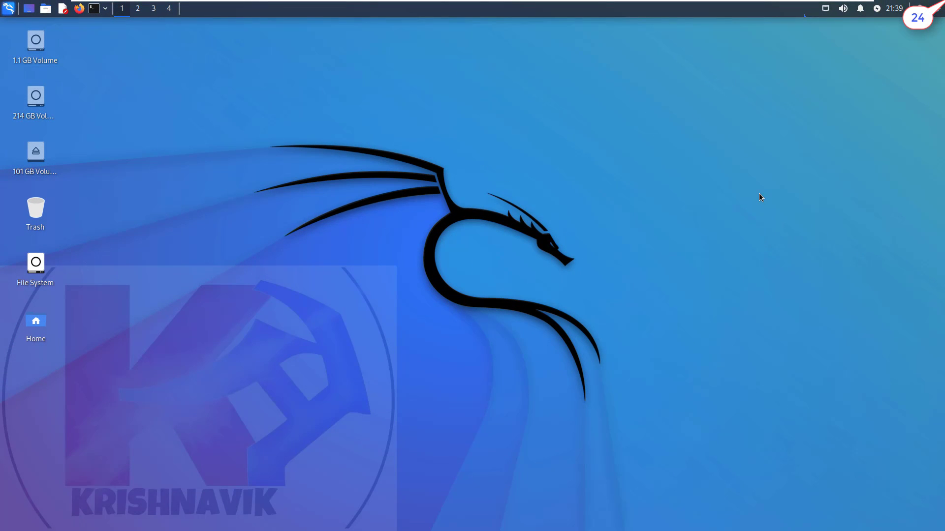
pyautogui.hotkey('ctrl', 'alt', 't')
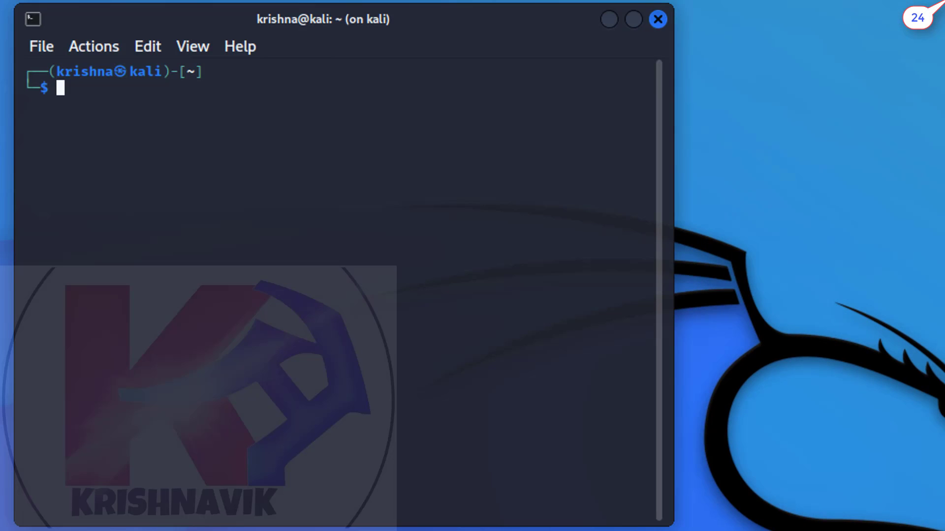
pyautogui.press('Return')
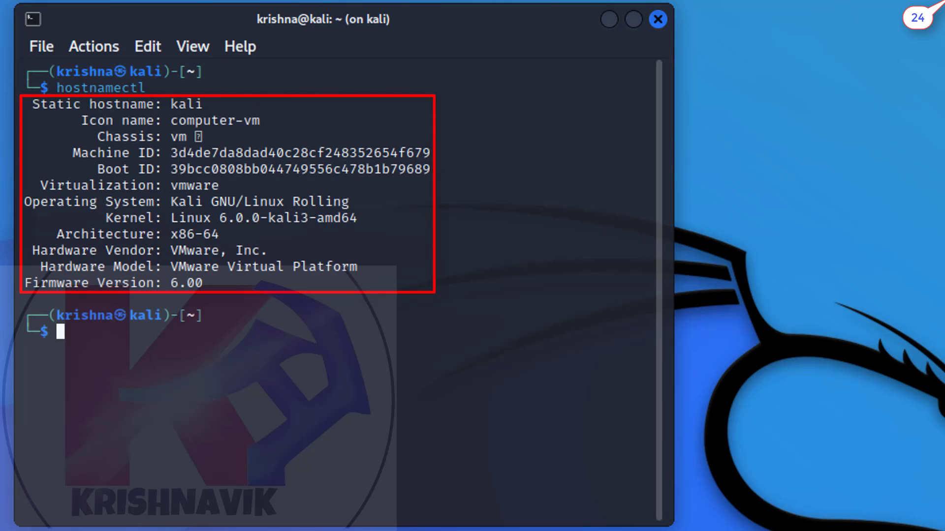
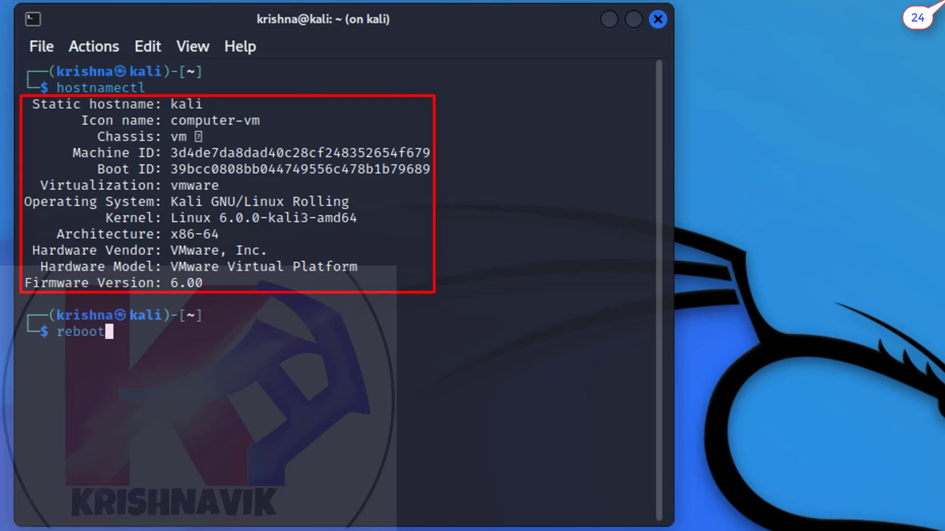
# Step: Reboot into the Ubuntu installer; keep English (US) keyboard and normal installation with updates
pyautogui.press('Return')
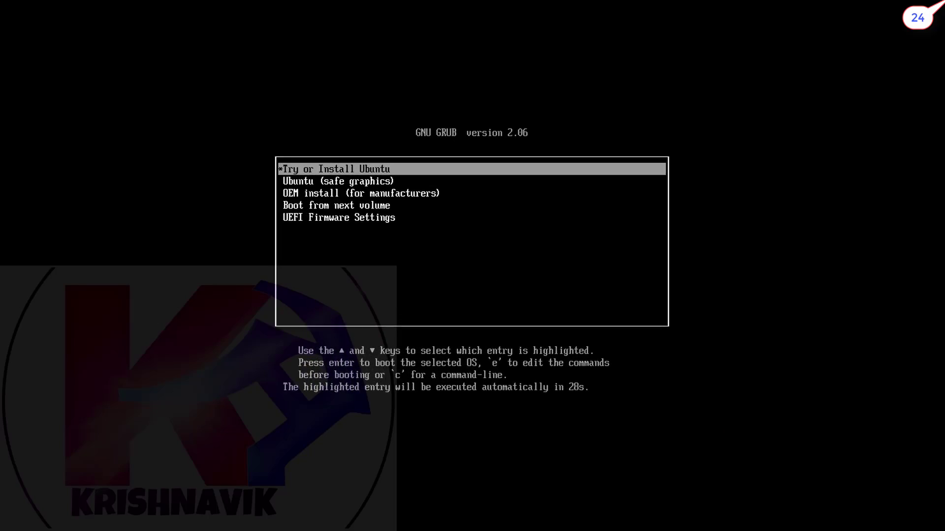
pyautogui.press('Down')
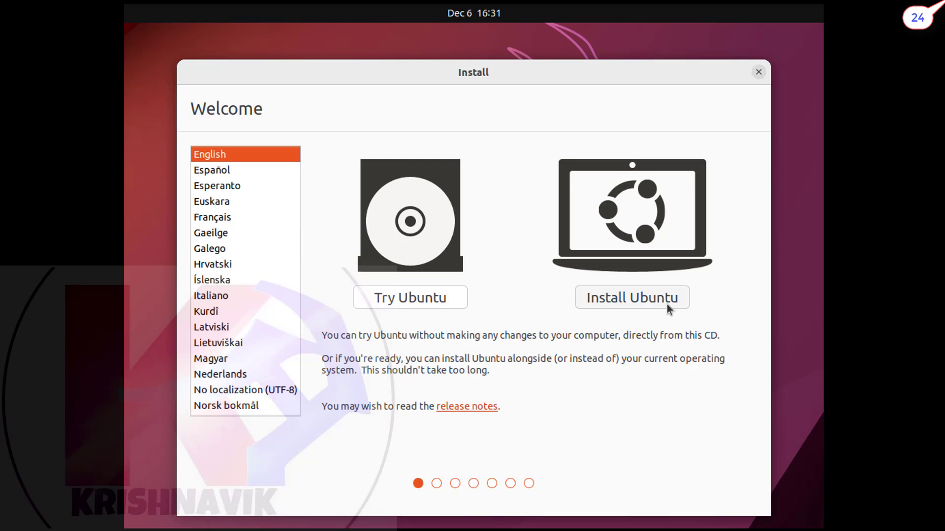
pyautogui.click(646, 298)
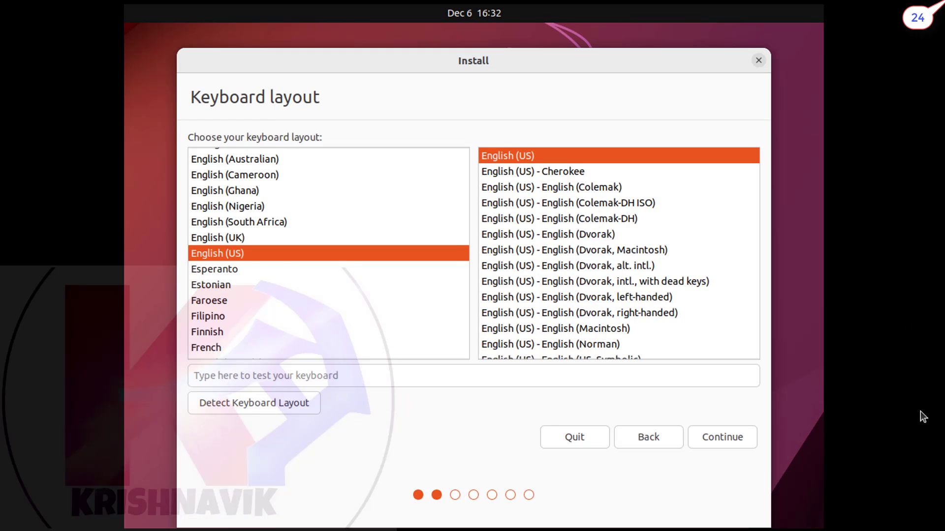
pyautogui.click(737, 436)
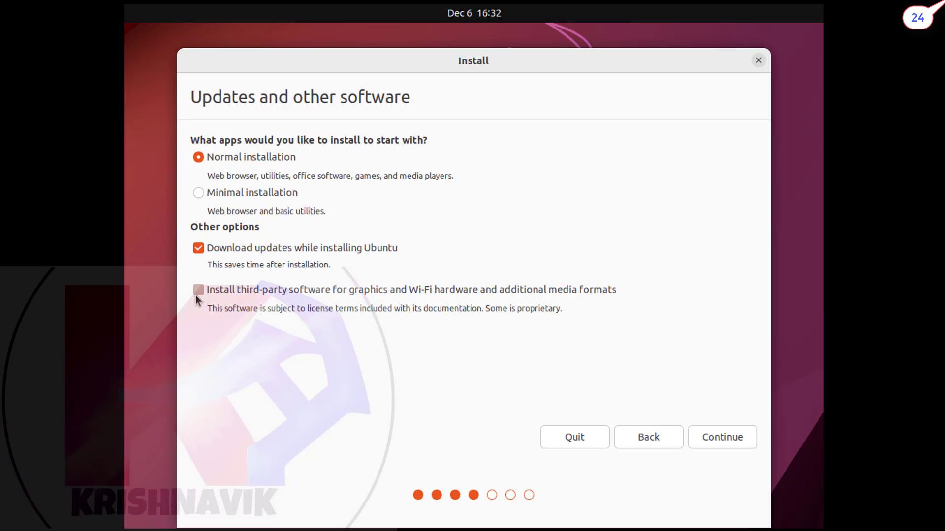
pyautogui.click(722, 435)
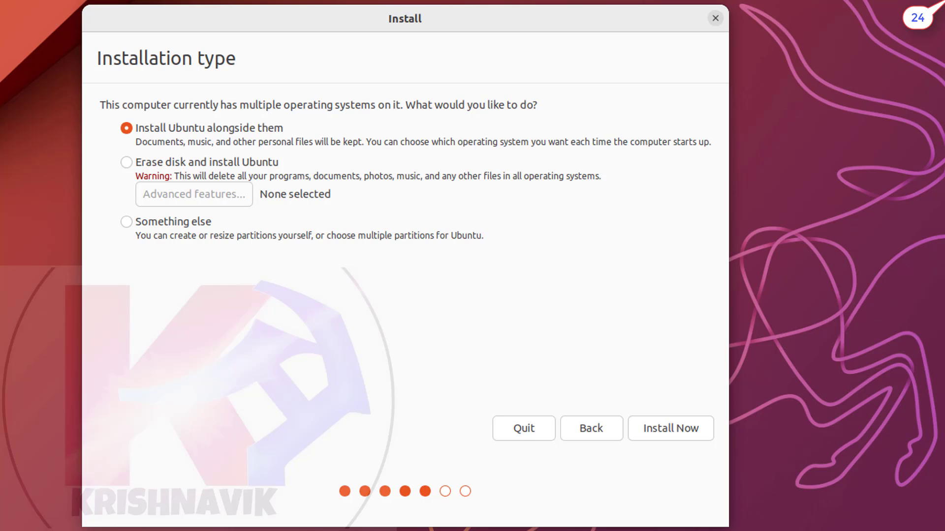
# Step: Install Ubuntu alongside the other systems, formatting partition #12 as ext4, with Kolkata time zone
pyautogui.click(693, 427)
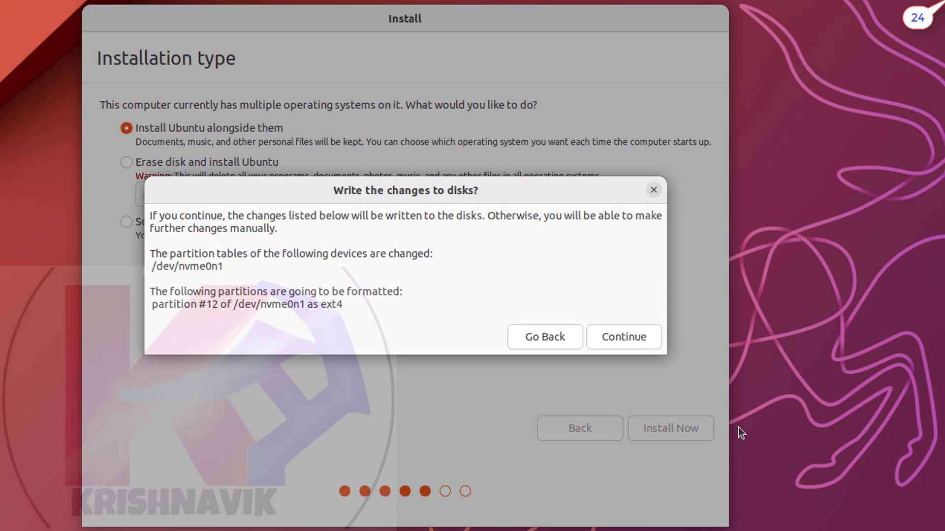
pyautogui.click(610, 342)
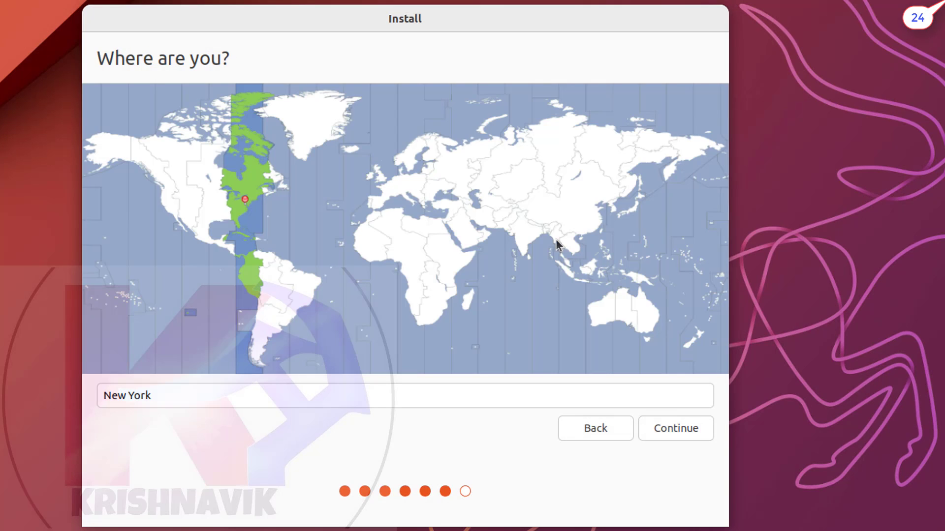
pyautogui.click(519, 232)
pyautogui.click(678, 423)
pyautogui.doubleClick(331, 141)
pyautogui.press('BackSpace')
pyautogui.click(295, 214)
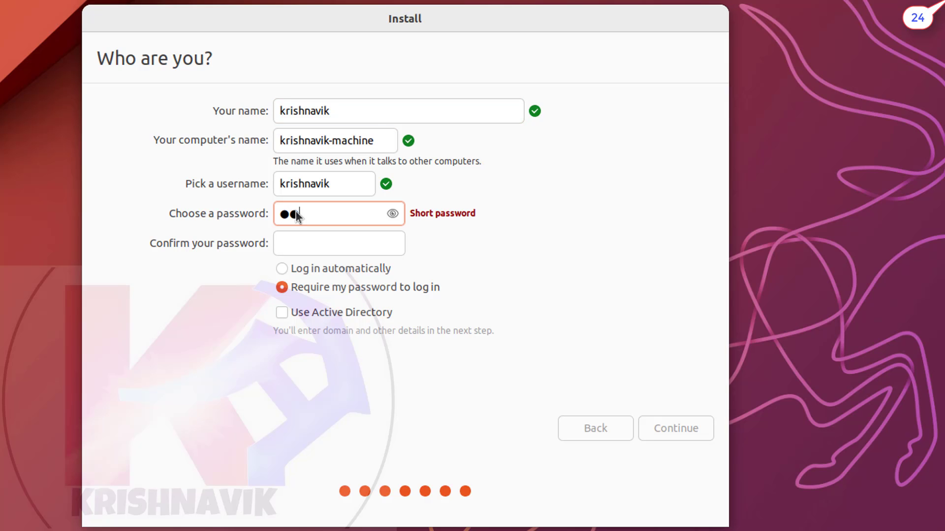
pyautogui.press('Tab')
pyautogui.click(674, 428)
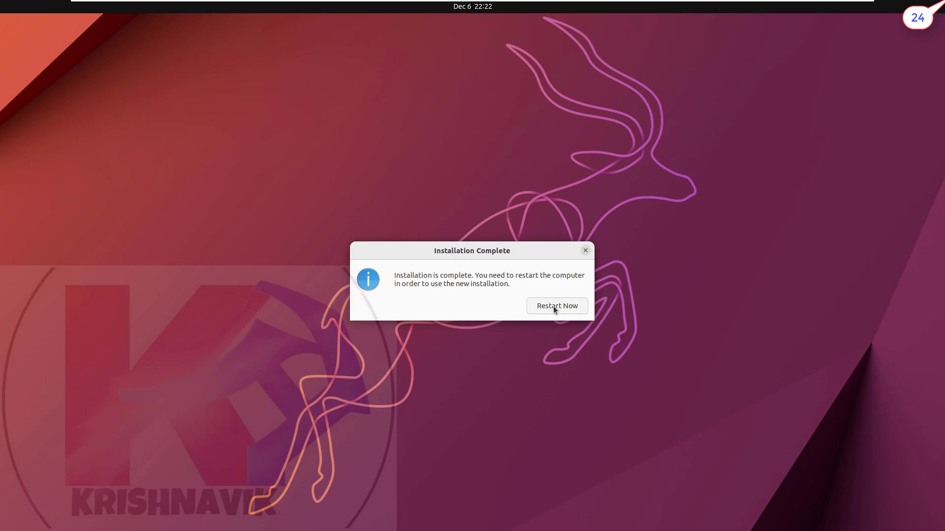
pyautogui.click(553, 306)
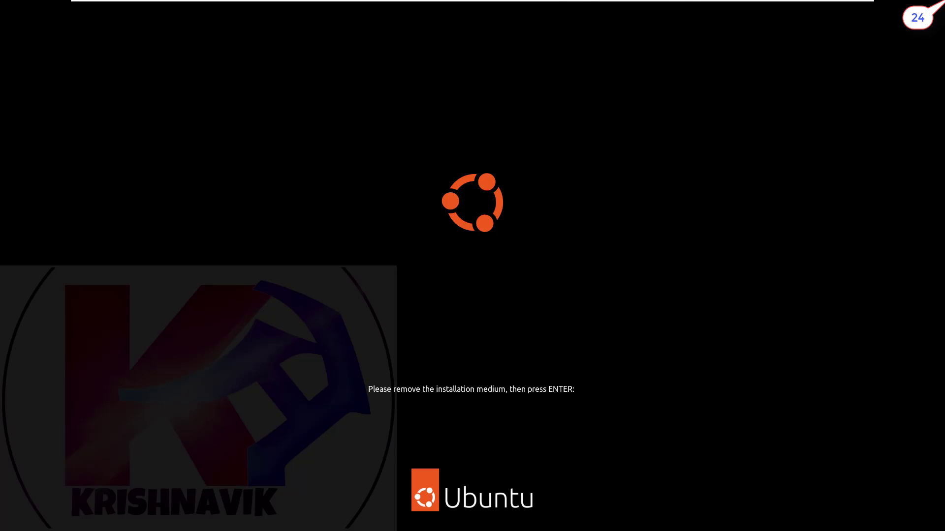
# Step: Browse the GRUB entries for Ubuntu, Kali, Windows and Rocky, then boot Ubuntu
pyautogui.press('Return')
pyautogui.press('Down')
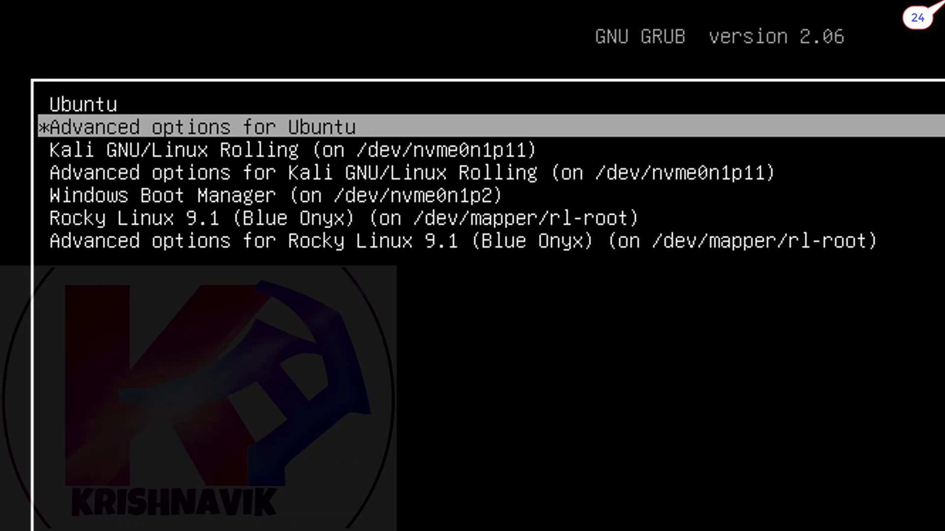
pyautogui.press('Up')
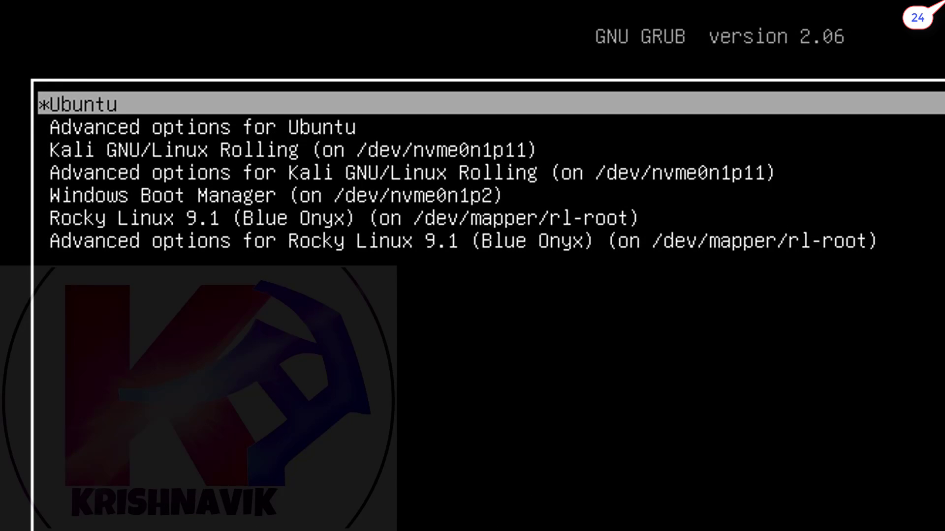
pyautogui.press('Down')
pyautogui.press('Down')
pyautogui.press('Down')
pyautogui.press('Down')
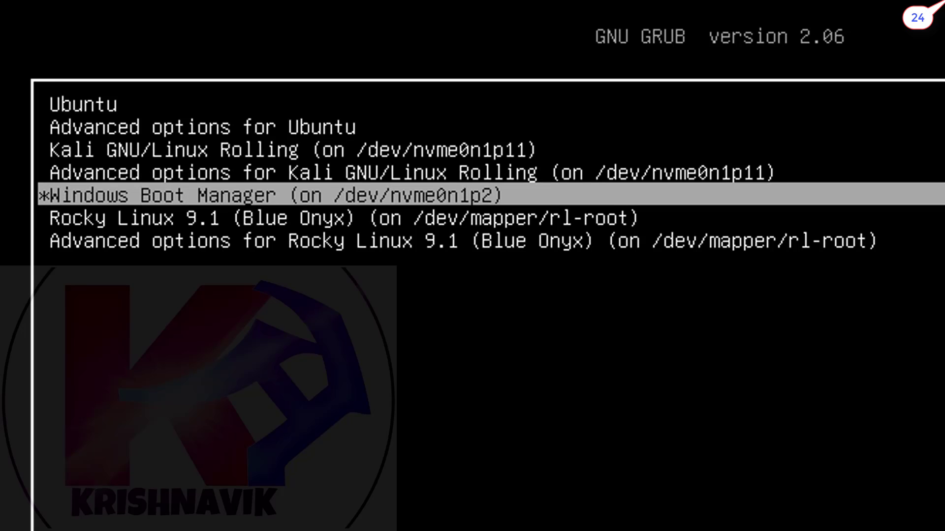
pyautogui.press('Down')
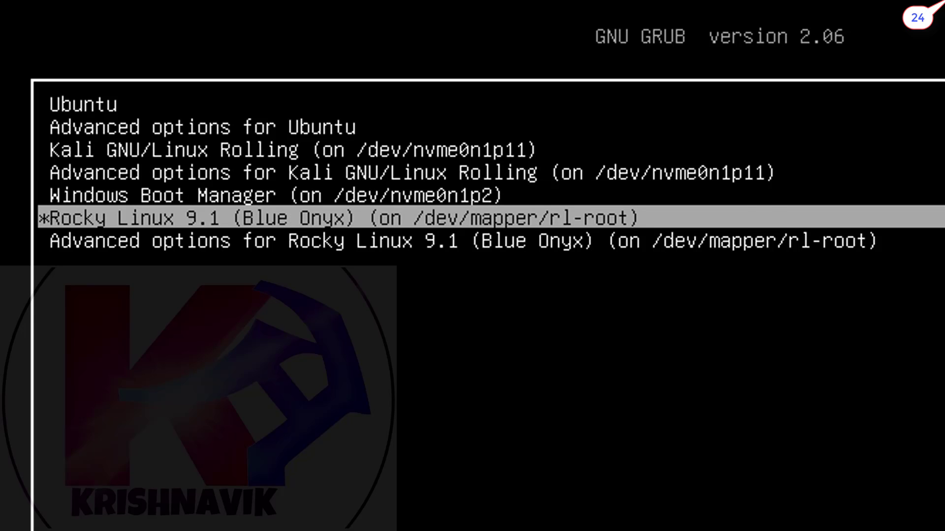
pyautogui.press('Up')
pyautogui.press('Up')
pyautogui.press('Up')
pyautogui.press('Down')
pyautogui.press('Down')
pyautogui.press('Down')
pyautogui.press('Down')
pyautogui.press('Up')
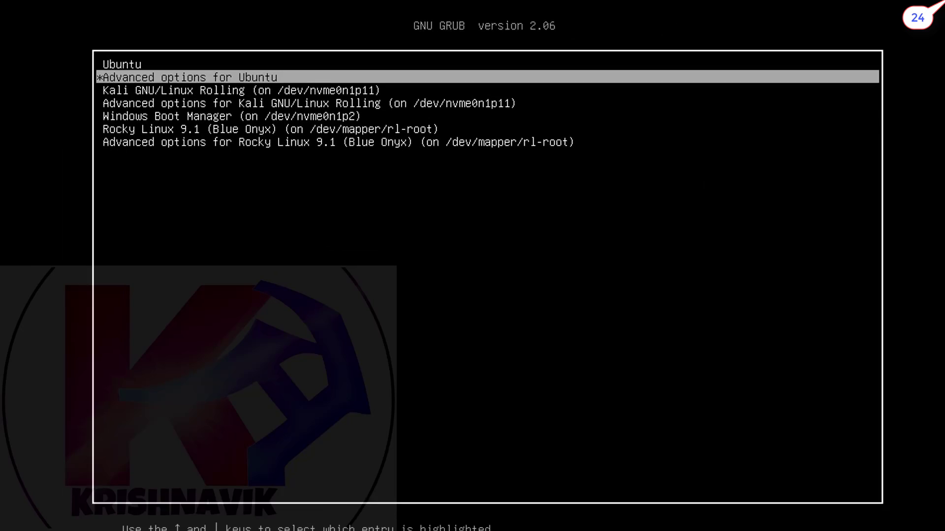
pyautogui.press('Return')
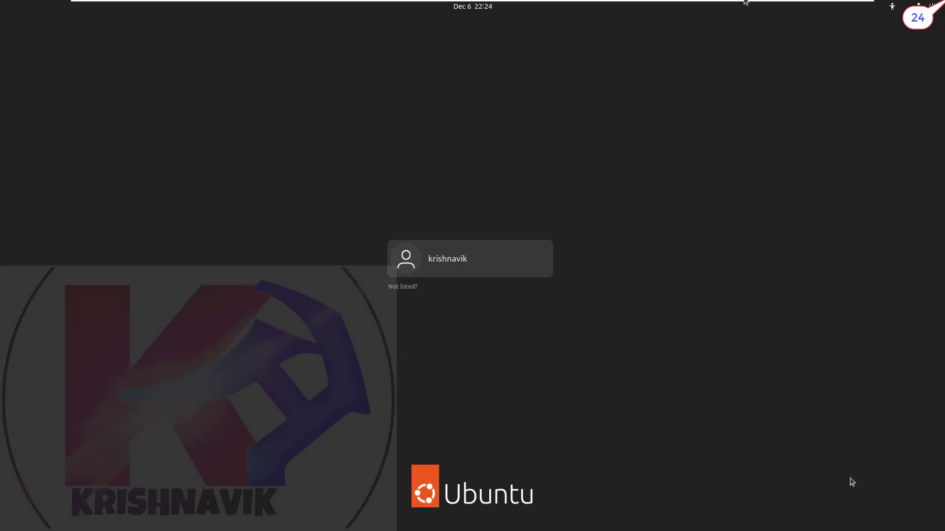
# Step: Log in, confirm Ubuntu 22.10 with hostnamectl in a desktop terminal, then reboot
pyautogui.press('Return')
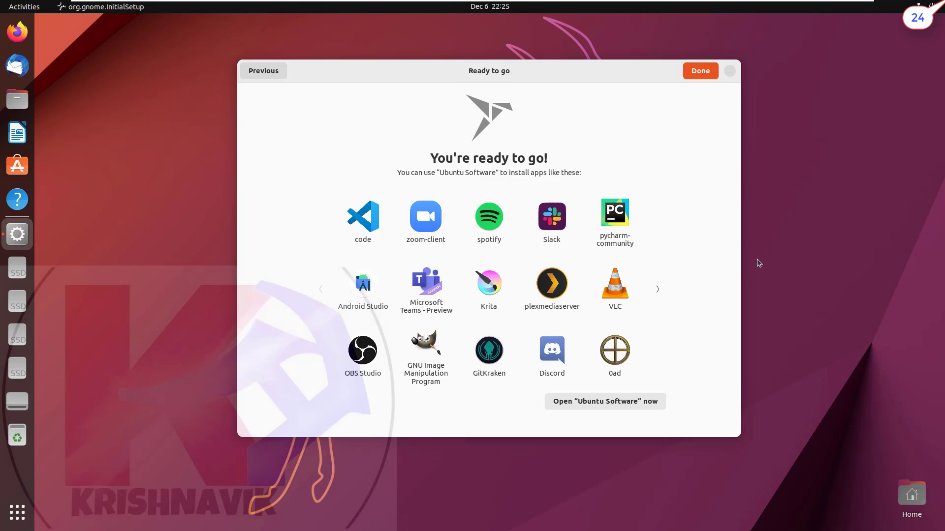
pyautogui.rightClick(342, 117)
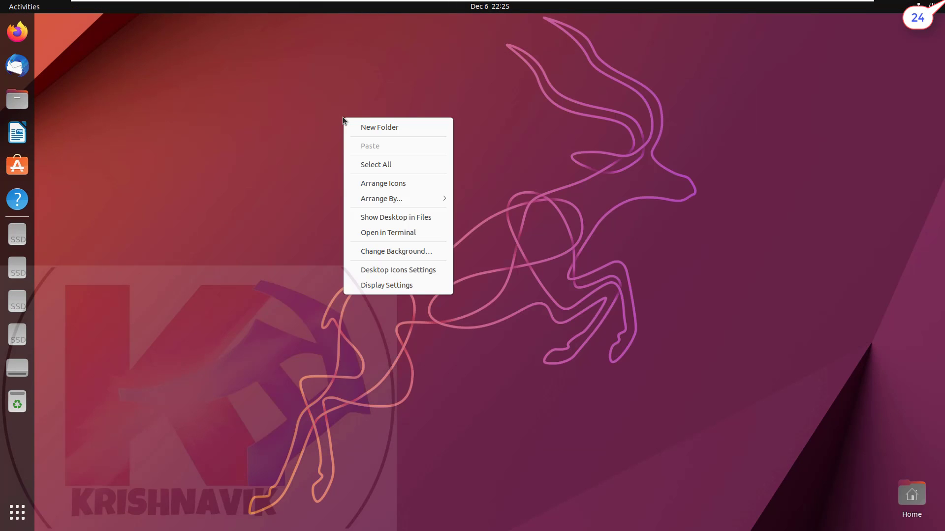
pyautogui.click(378, 238)
pyautogui.write('host')
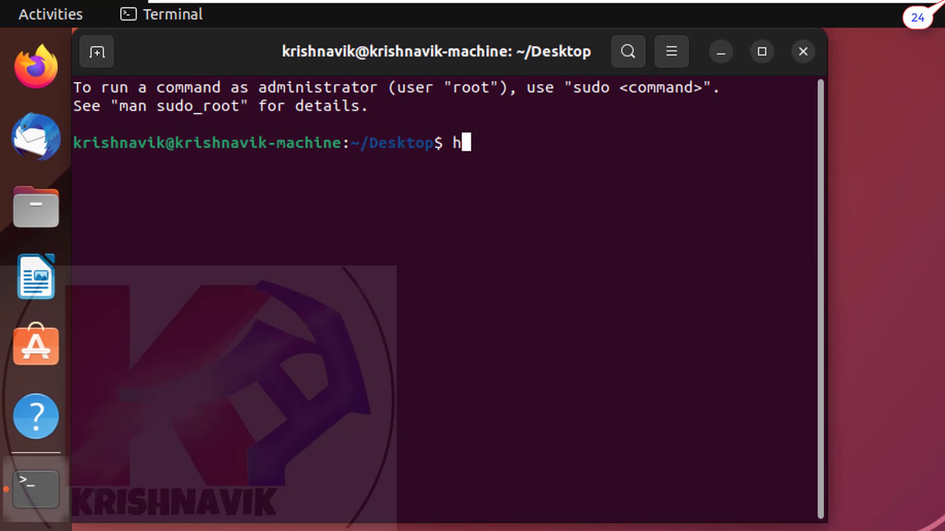
pyautogui.write('namectl')
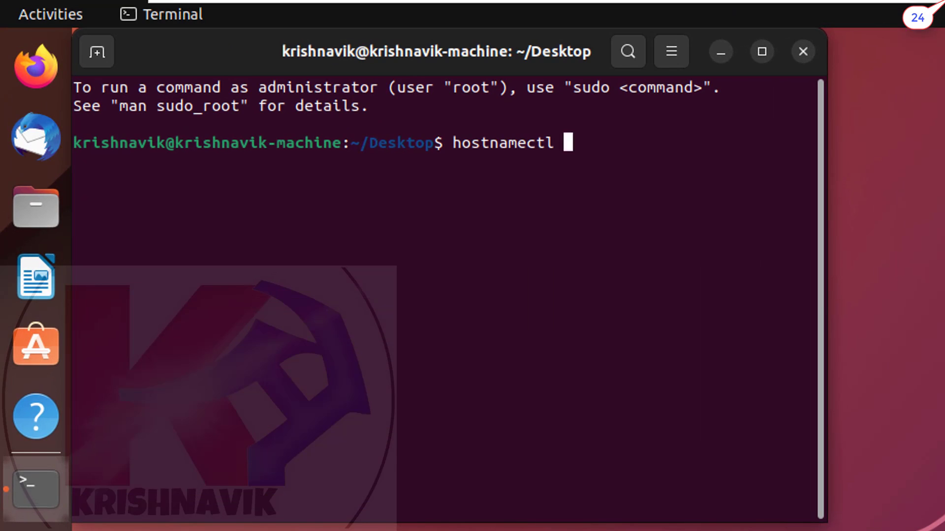
pyautogui.write('reboot')
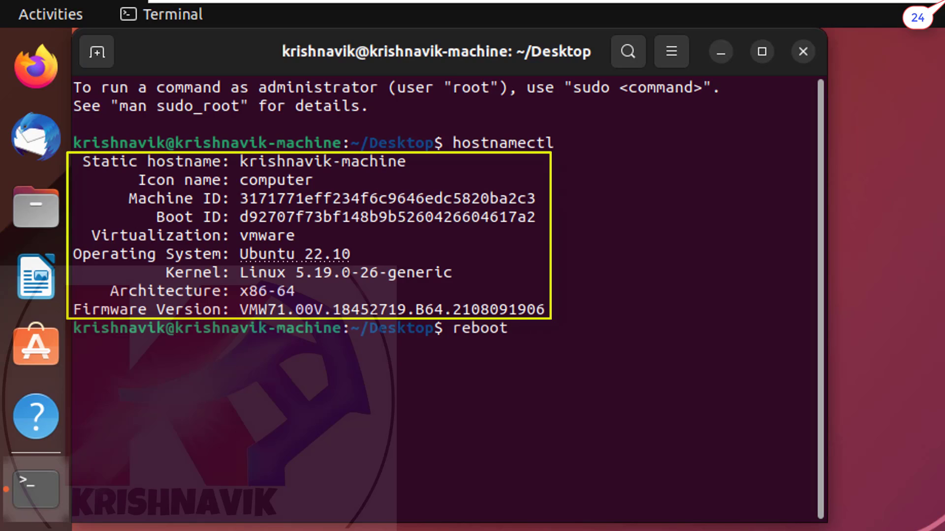
pyautogui.press('Return')
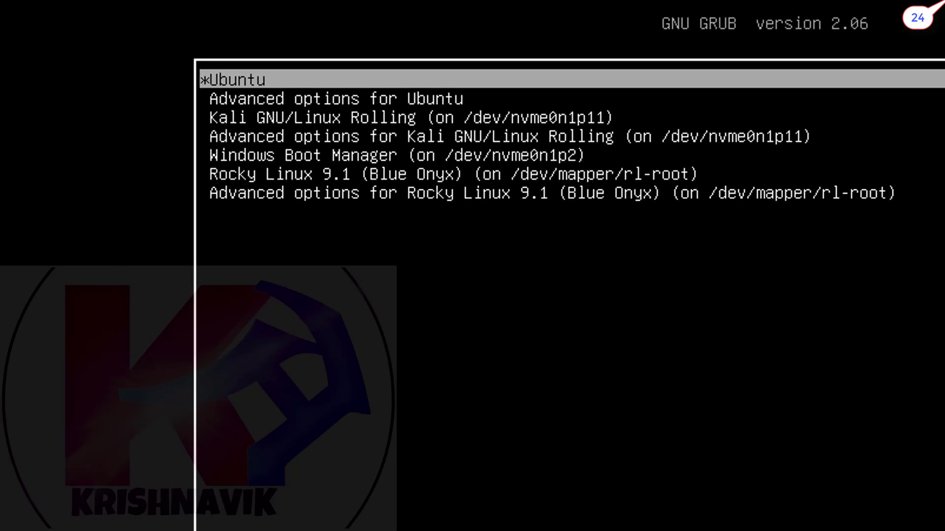
# Step: Boot Rocky Linux from the GRUB menu and log in to its desktop
pyautogui.press('Down')
pyautogui.press('Down')
pyautogui.press('Down')
pyautogui.press('Return')
pyautogui.press('Return')
pyautogui.write('****')
pyautogui.press('Return')
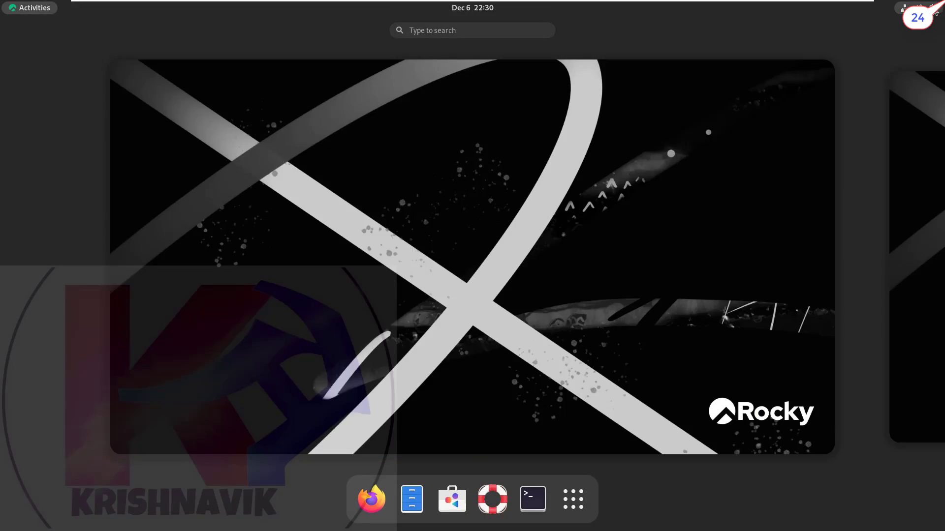
# Step: Restart Rocky from the system menu and boot Kali Linux from GRUB
pyautogui.click(933, 7)
pyautogui.click(884, 149)
pyautogui.click(865, 178)
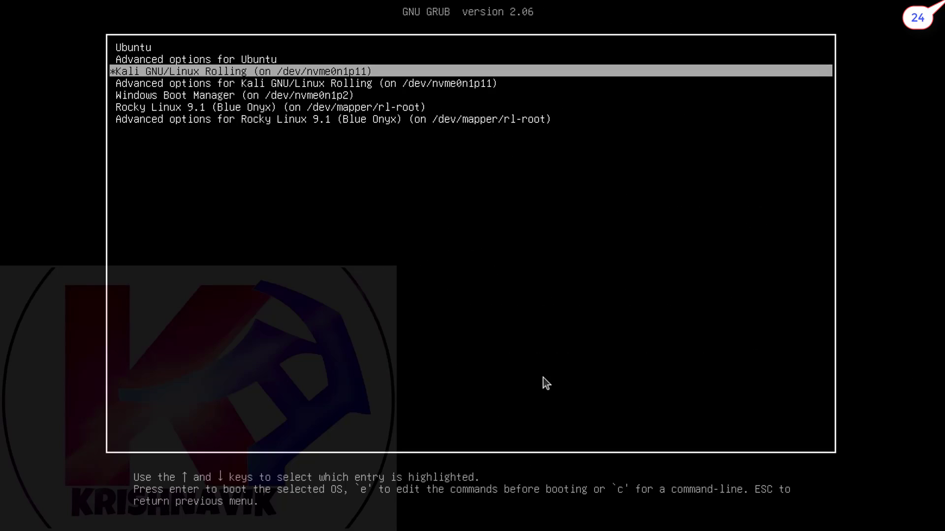
pyautogui.press('Return')
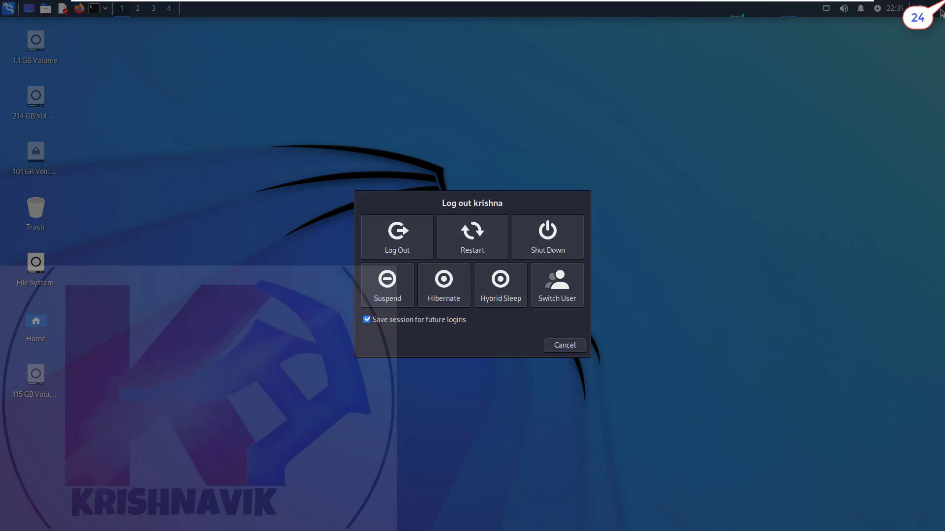
# Step: Restart from Kali's Log out dialog, boot Ubuntu from GRUB and log in
pyautogui.click(479, 238)
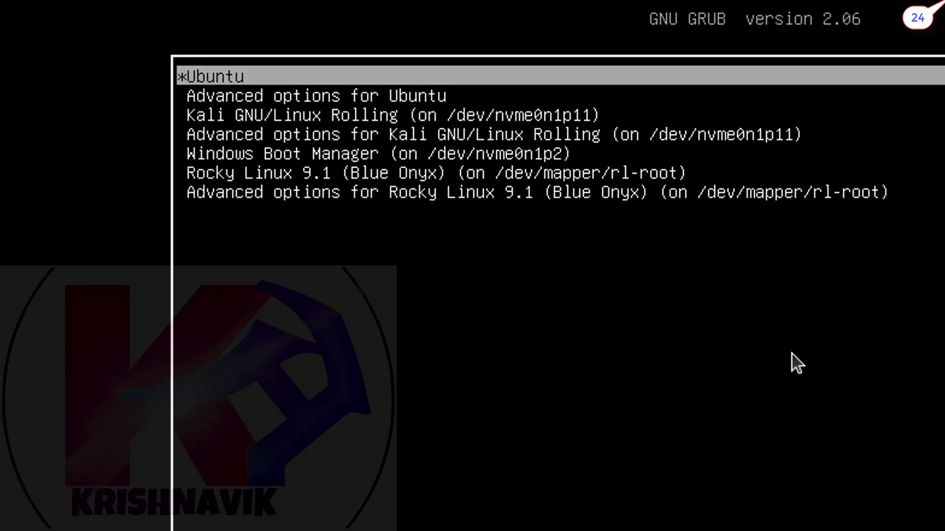
pyautogui.press('Return')
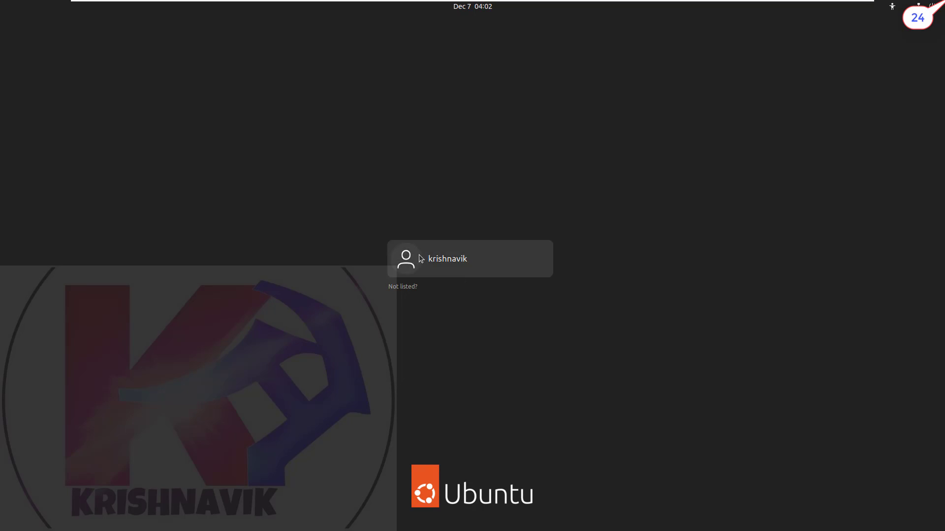
pyautogui.click(413, 259)
pyautogui.press('Return')
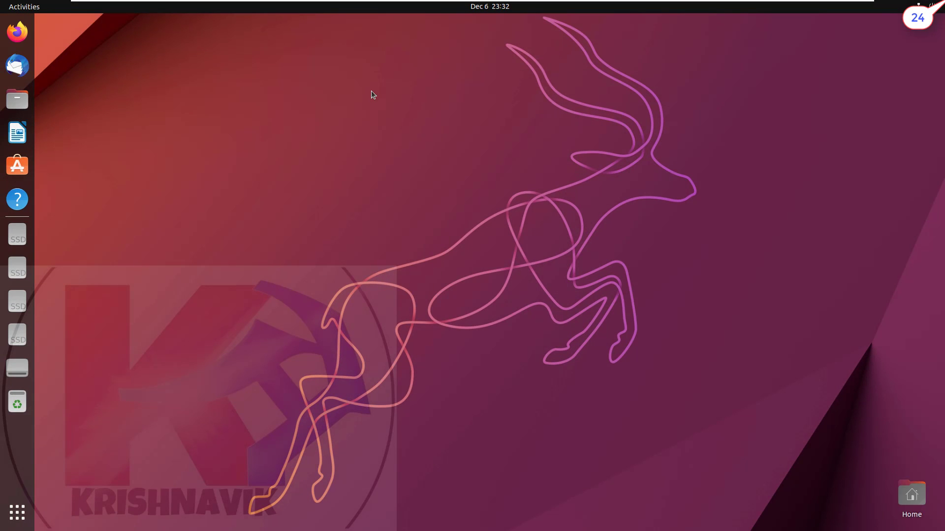
pyautogui.rightClick(371, 91)
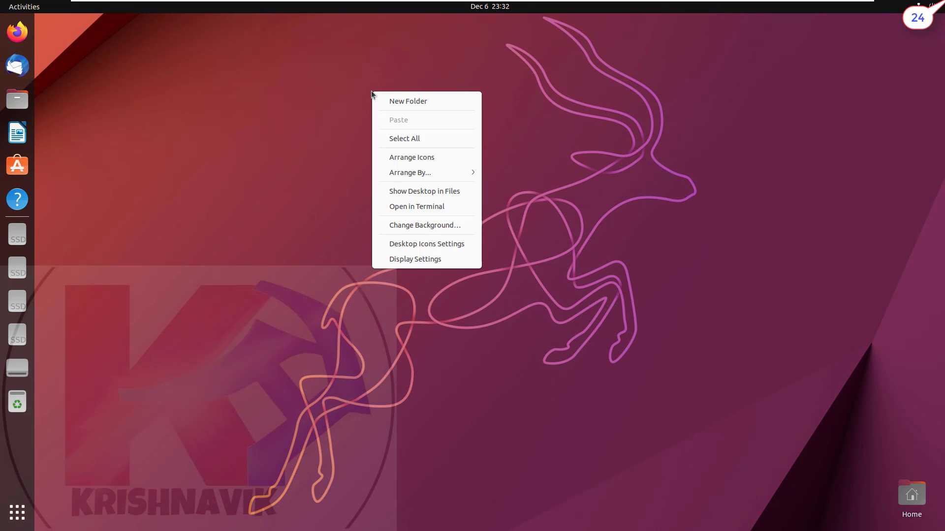
# Step: Add the ppa:danielrichter2007/grub-customizer repository in a desktop terminal
pyautogui.click(455, 207)
pyautogui.press('Return')
pyautogui.press('Return')
pyautogui.press('Return')
pyautogui.write('sudo add-apt-repository ppa:danielrichter2007/grub-customizer')
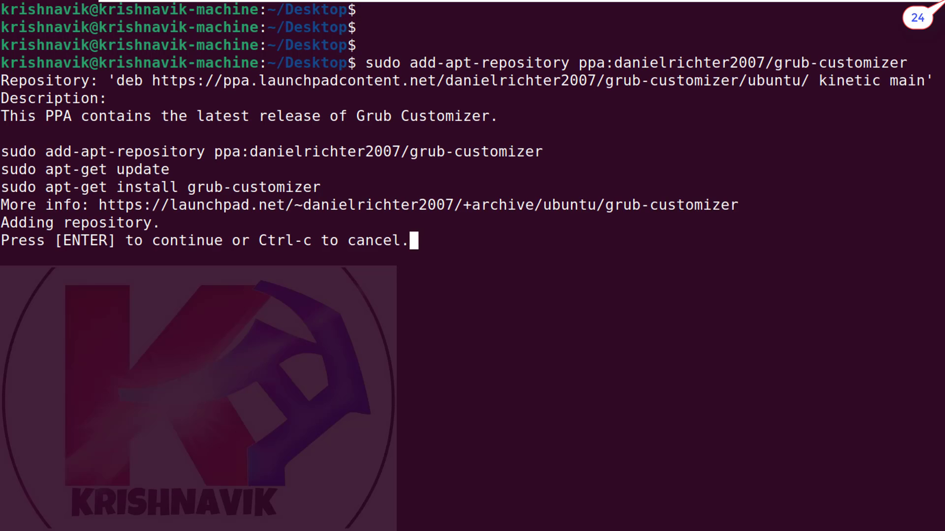
pyautogui.press('Return')
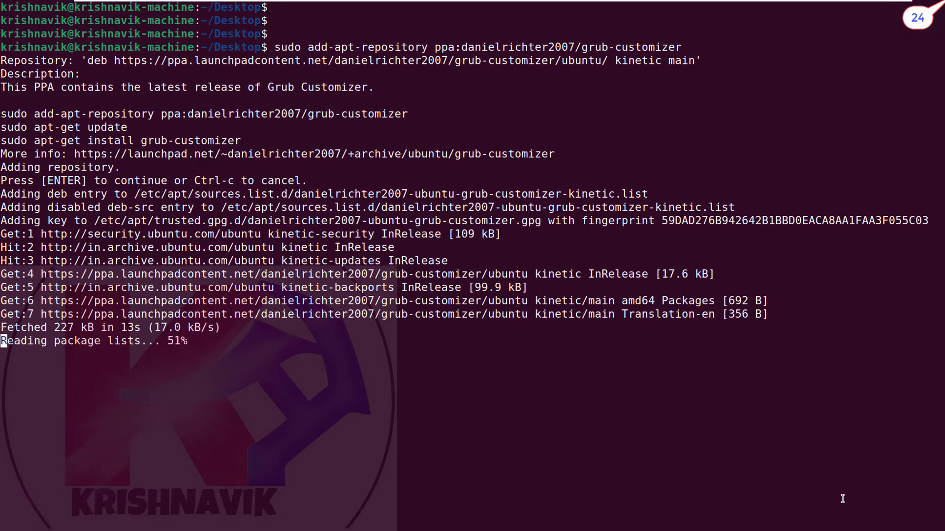
# Step: Refresh the package lists with sudo apt-get update
pyautogui.hotkey('ctrl', 'l')
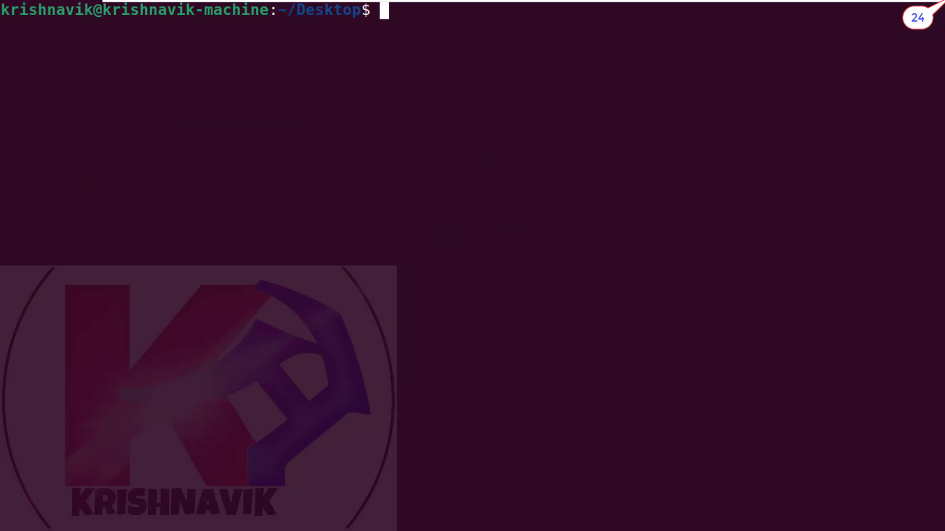
pyautogui.press('Return')
pyautogui.press('Return')
pyautogui.press('Return')
pyautogui.write('sudo apt-get update')
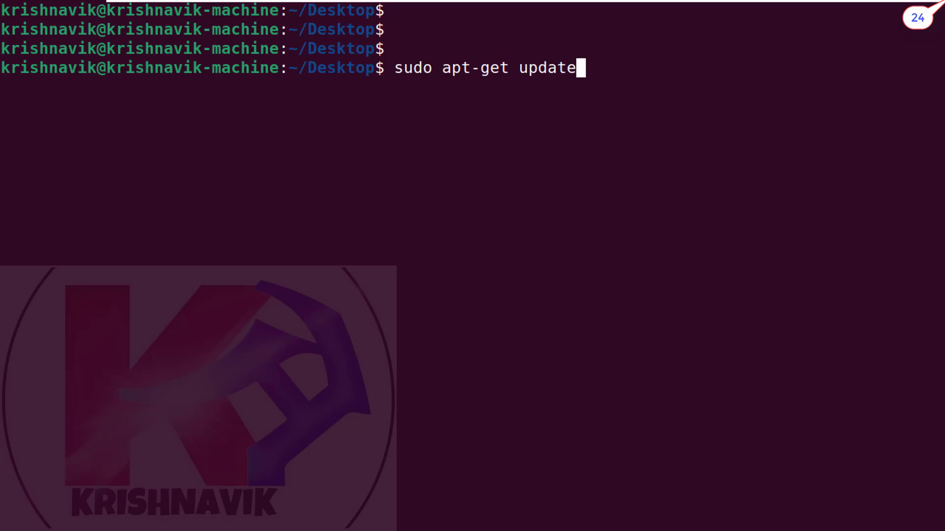
pyautogui.press('Return')
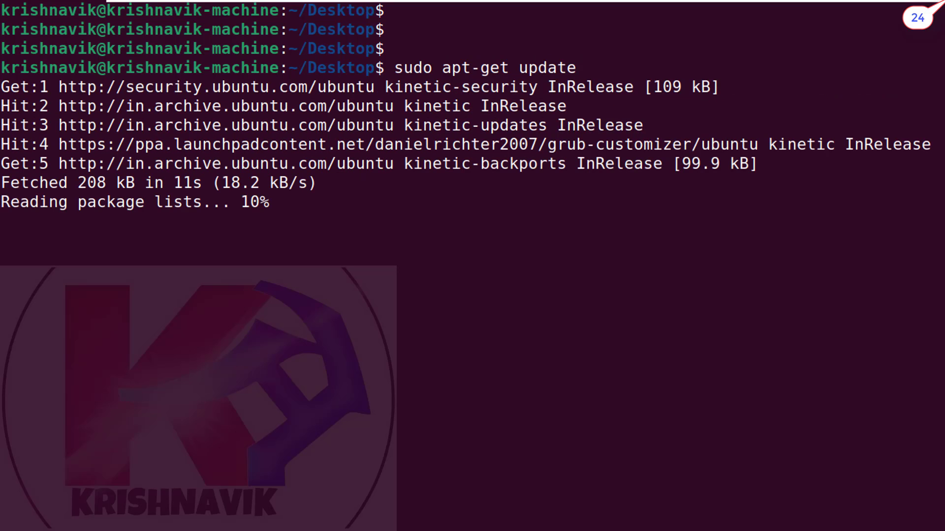
# Step: Install Grub Customizer with sudo apt-get install grub-customizer -y
pyautogui.press('Return')
pyautogui.press('Return')
pyautogui.press('Return')
pyautogui.press('Return')
pyautogui.write('sudo apt-get i')
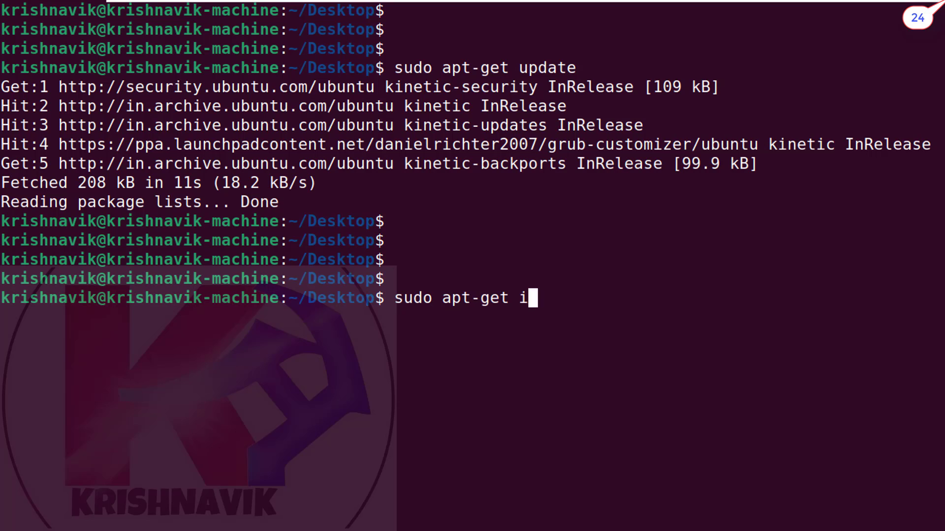
pyautogui.write('nstall grub-cu')
pyautogui.press('Tab')
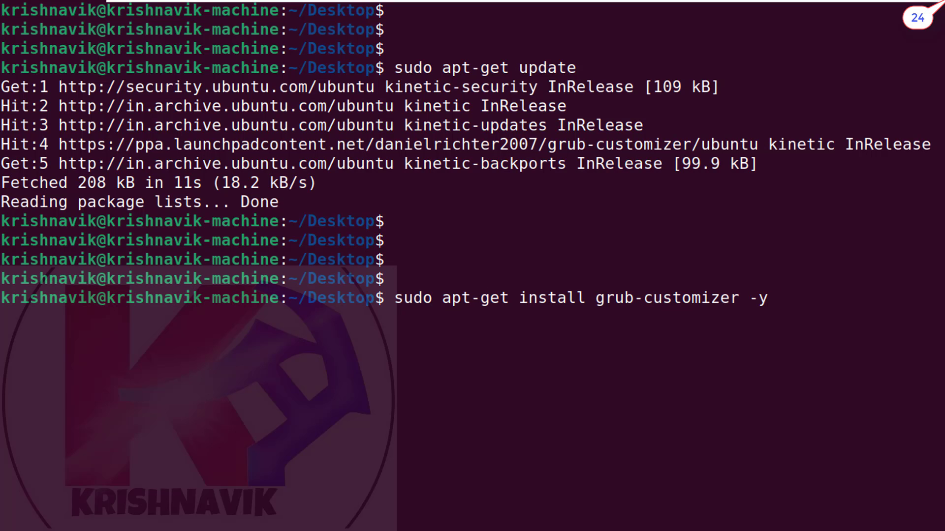
pyautogui.press('Return')
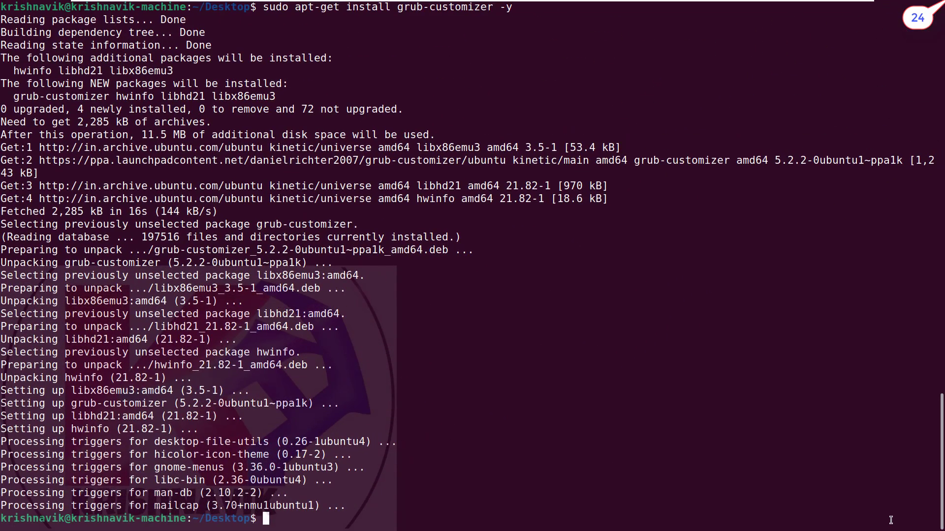
pyautogui.hotkey('ctrl', 'l')
pyautogui.press('Return')
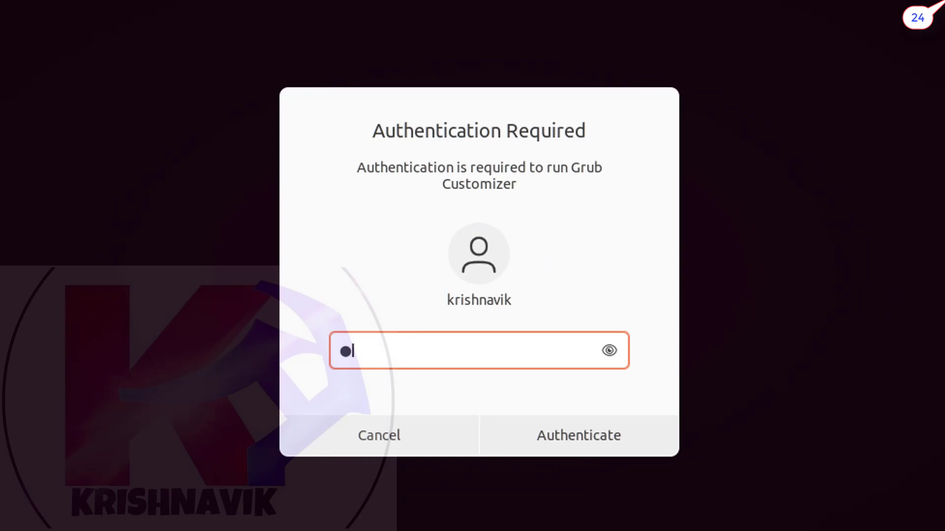
# Step: Launch Grub Customizer, authenticate with the password, and maximise its window
pyautogui.press('Return')
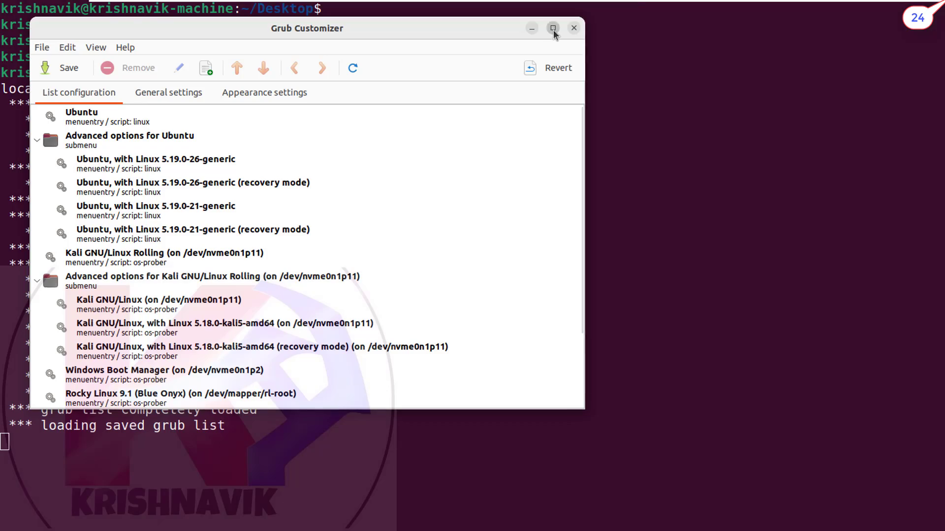
pyautogui.click(552, 28)
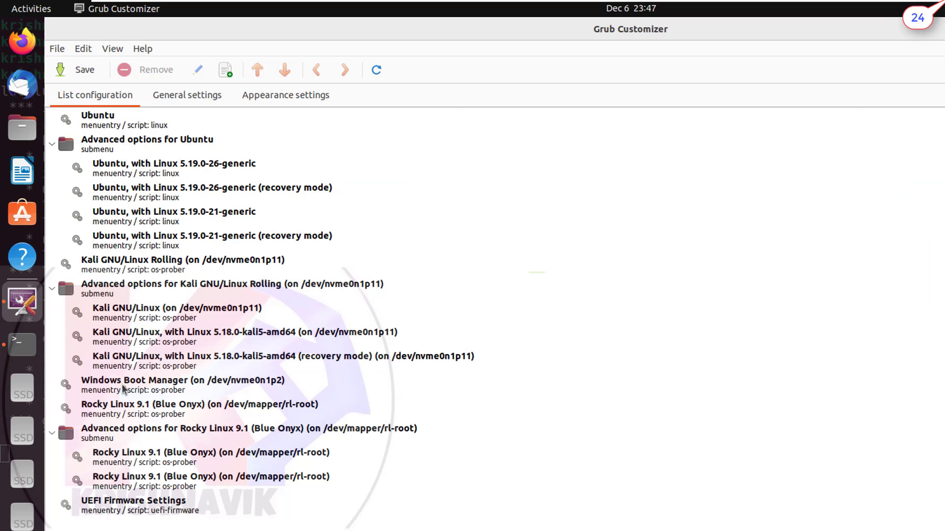
# Step: Move Windows Boot Manager to the top of the boot list, save, and close
pyautogui.click(362, 392)
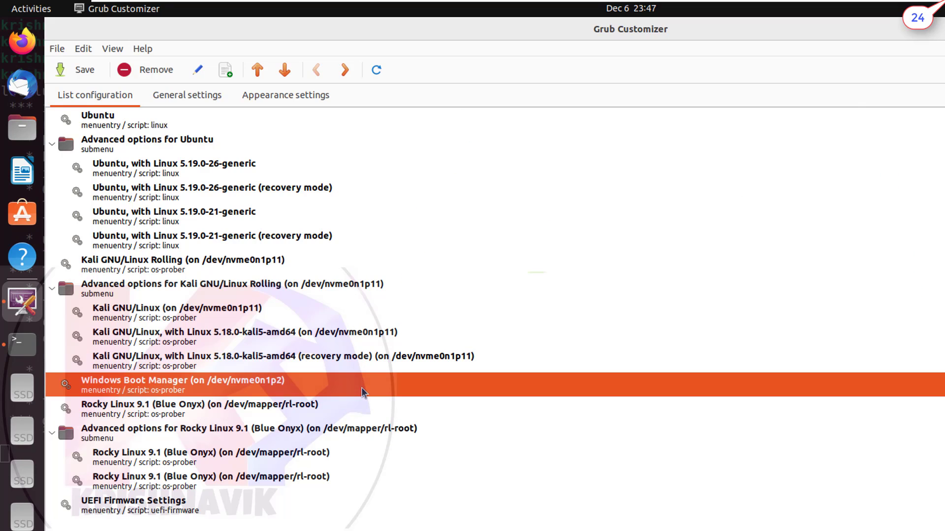
pyautogui.click(257, 70)
pyautogui.click(257, 71)
pyautogui.click(258, 71)
pyautogui.click(258, 71)
pyautogui.click(258, 71)
pyautogui.click(257, 71)
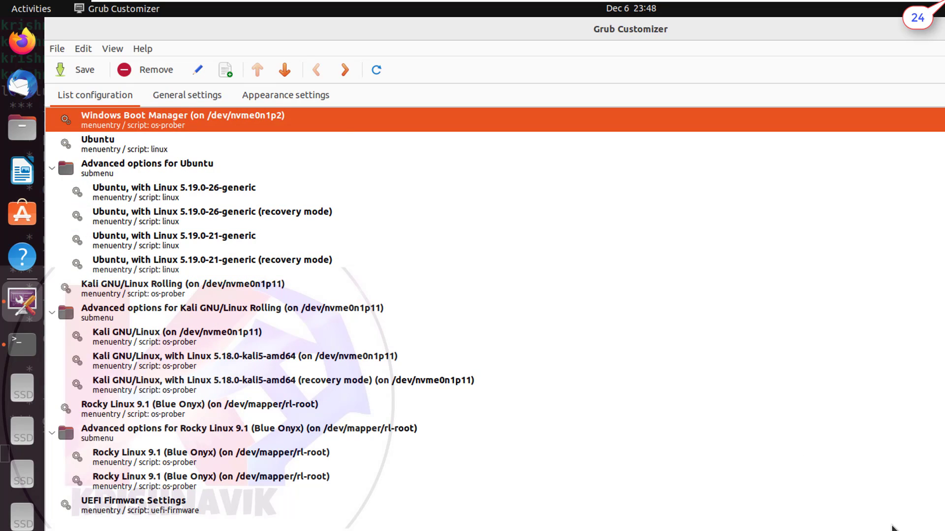
pyautogui.click(77, 73)
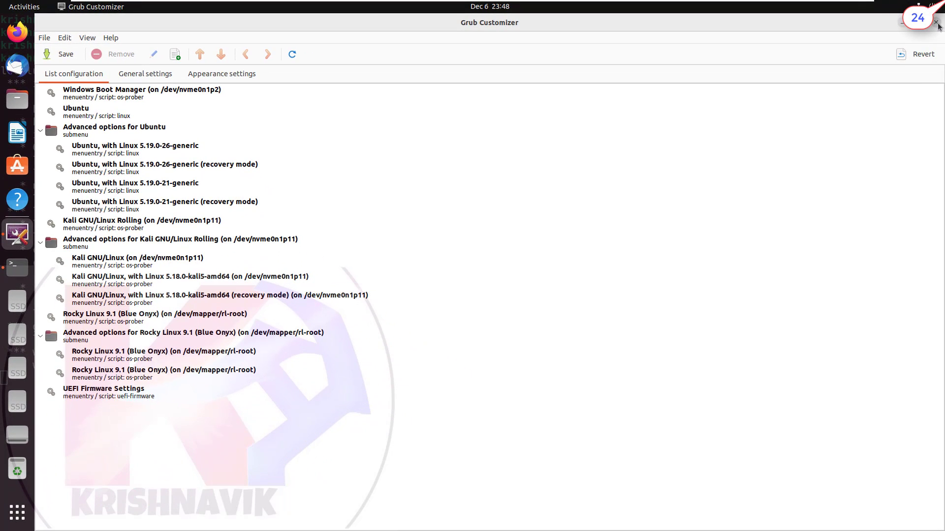
pyautogui.click(935, 21)
pyautogui.write('reboot')
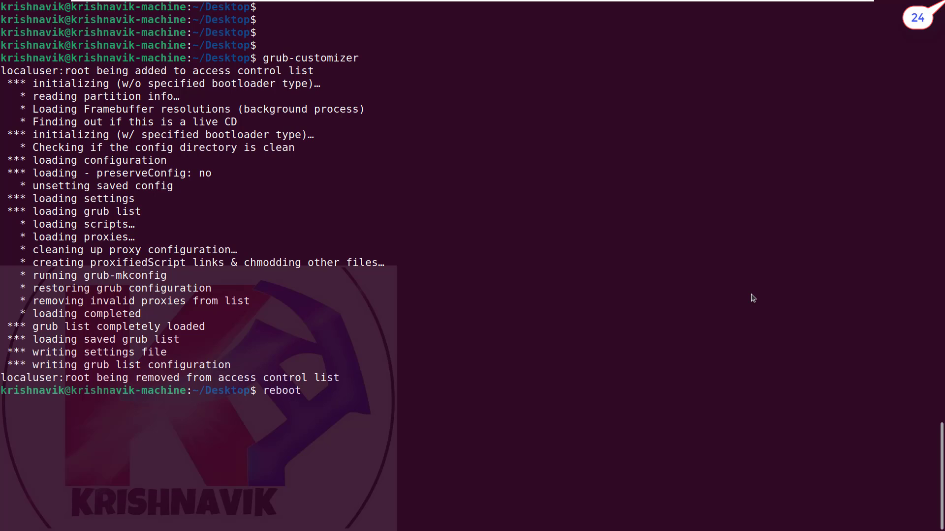
# Step: Reboot into Windows 10 and open Computer Management from This PC
pyautogui.press('Return')
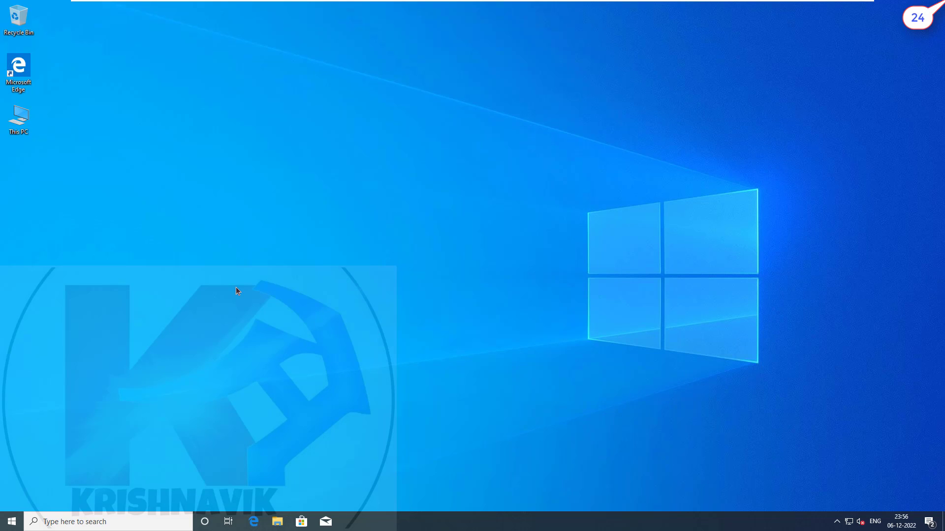
pyautogui.rightClick(235, 291)
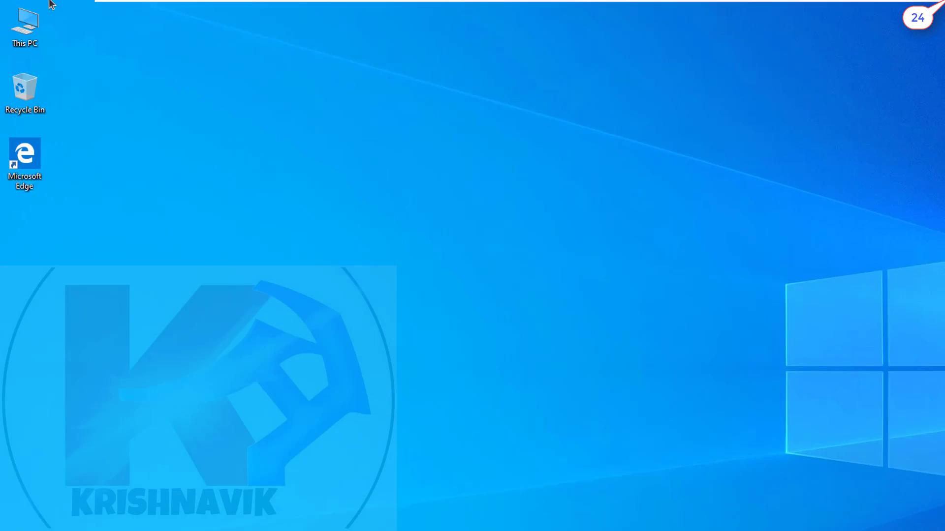
pyautogui.rightClick(32, 28)
pyautogui.click(79, 71)
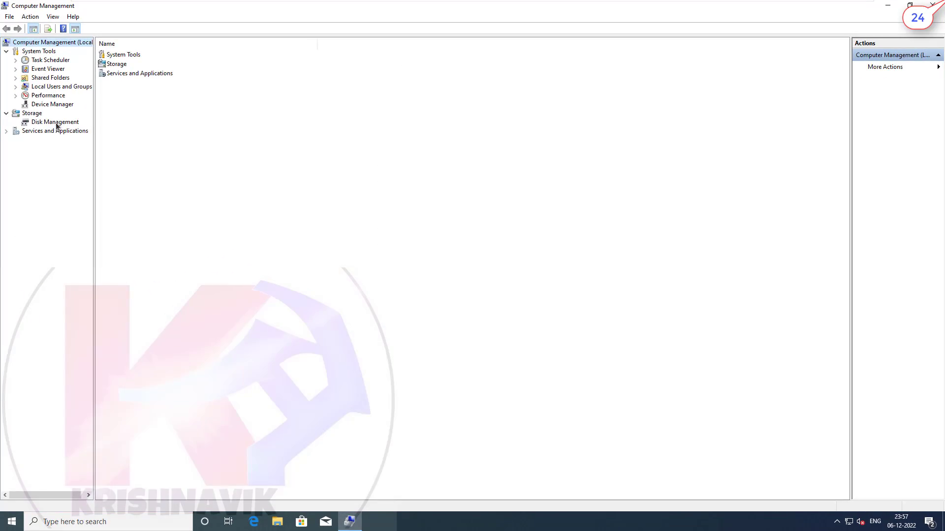
# Step: In Disk Management, shrink C: by 20480 MB to free 20.00 GB
pyautogui.click(55, 122)
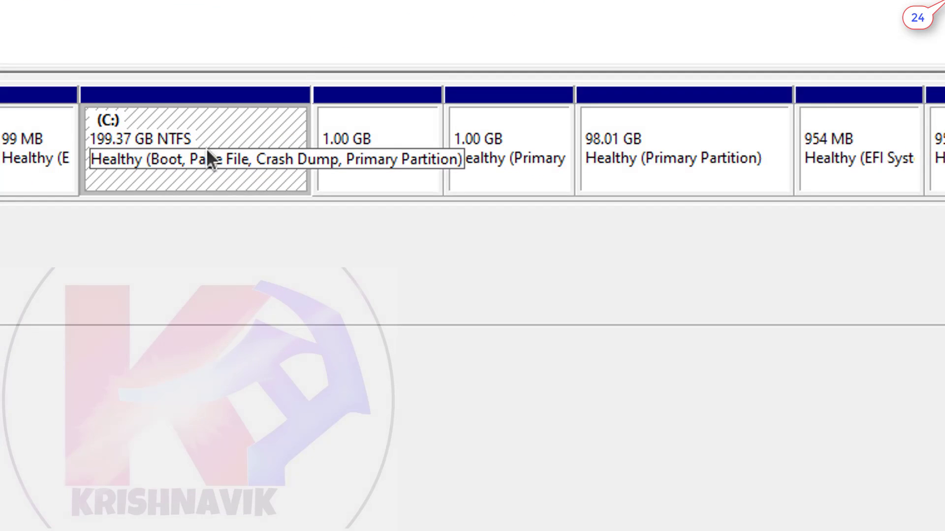
pyautogui.rightClick(234, 327)
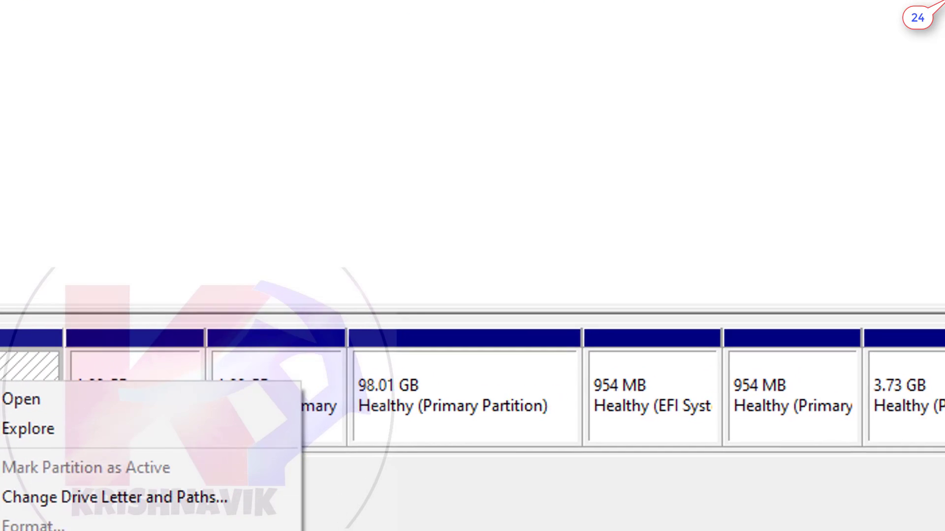
pyautogui.click(382, 340)
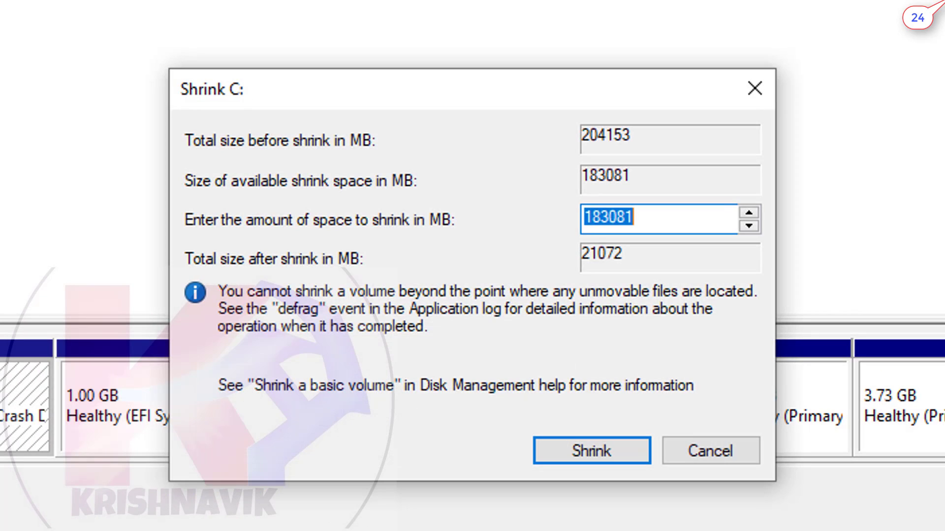
pyautogui.write('20480')
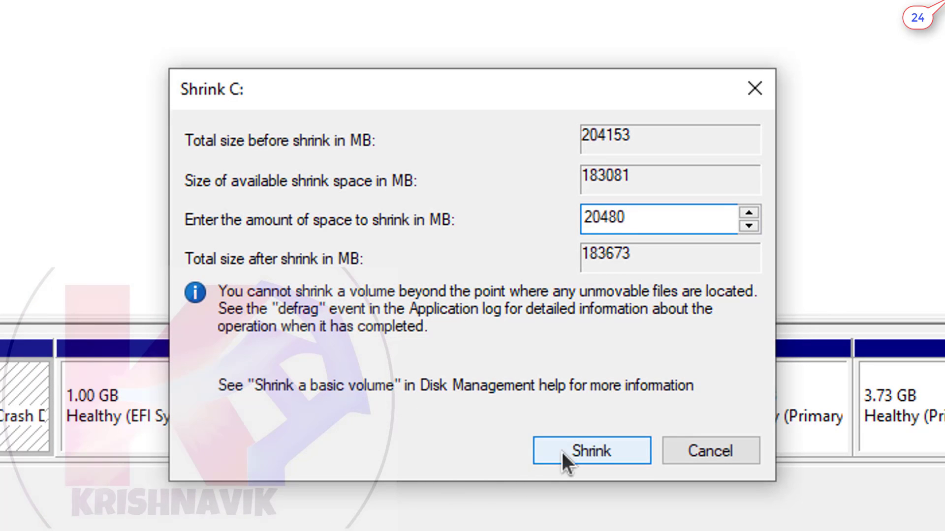
pyautogui.click(561, 450)
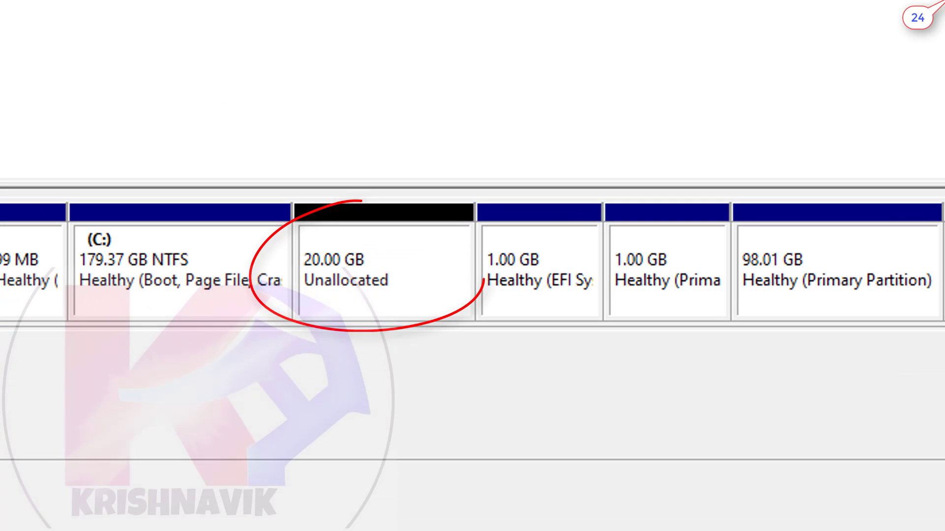
# Step: Create an NTFS simple volume labelled Data-Storage on the 20 GB unallocated space
pyautogui.click(385, 246)
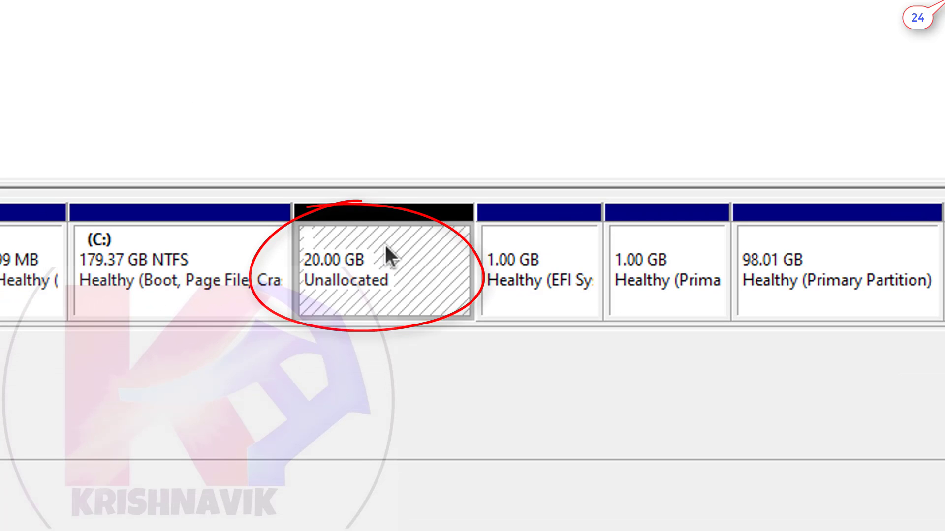
pyautogui.rightClick(385, 246)
pyautogui.click(426, 256)
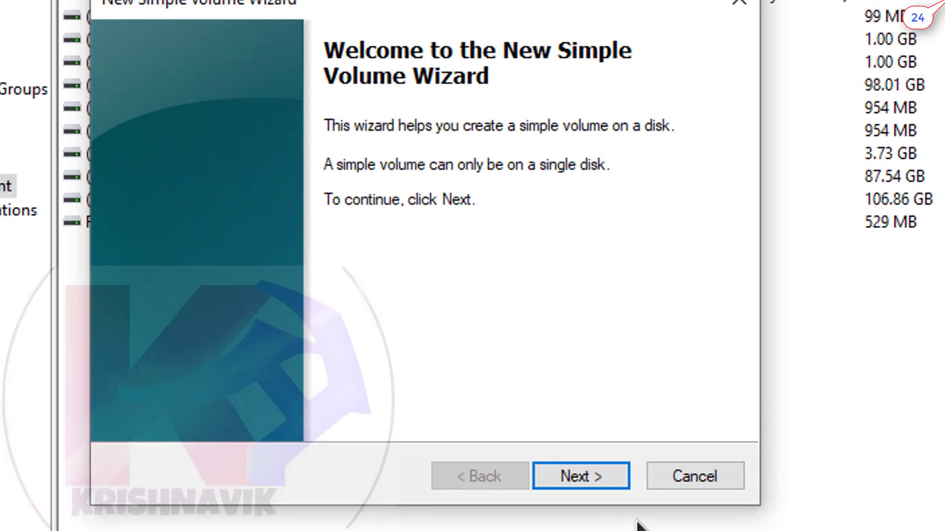
pyautogui.click(596, 497)
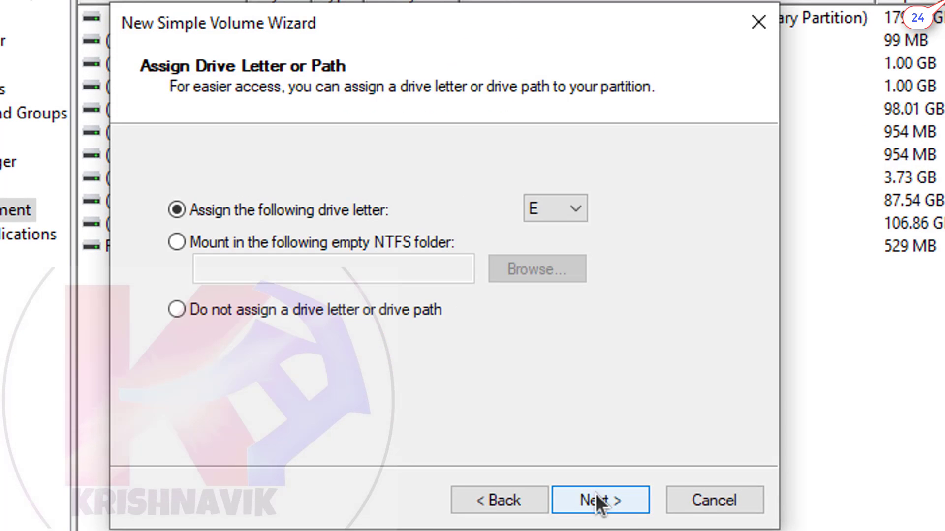
pyautogui.click(581, 204)
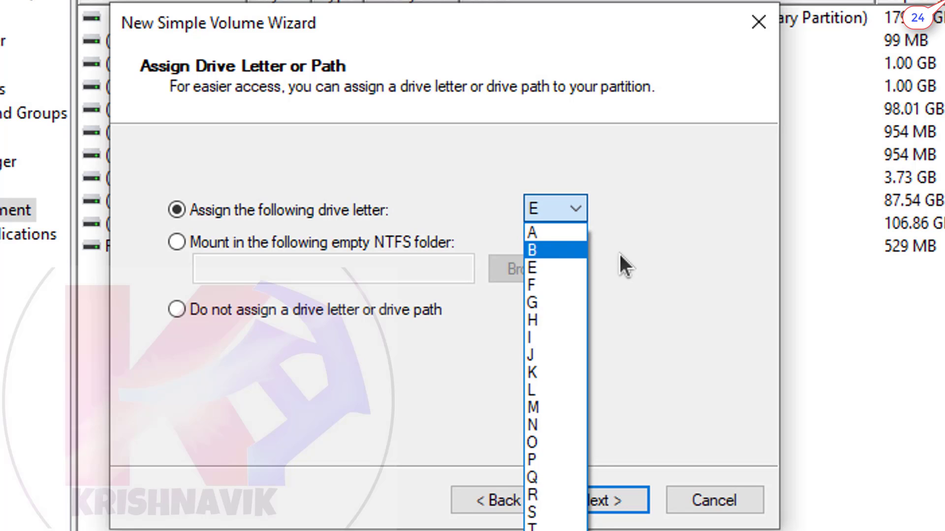
pyautogui.click(663, 212)
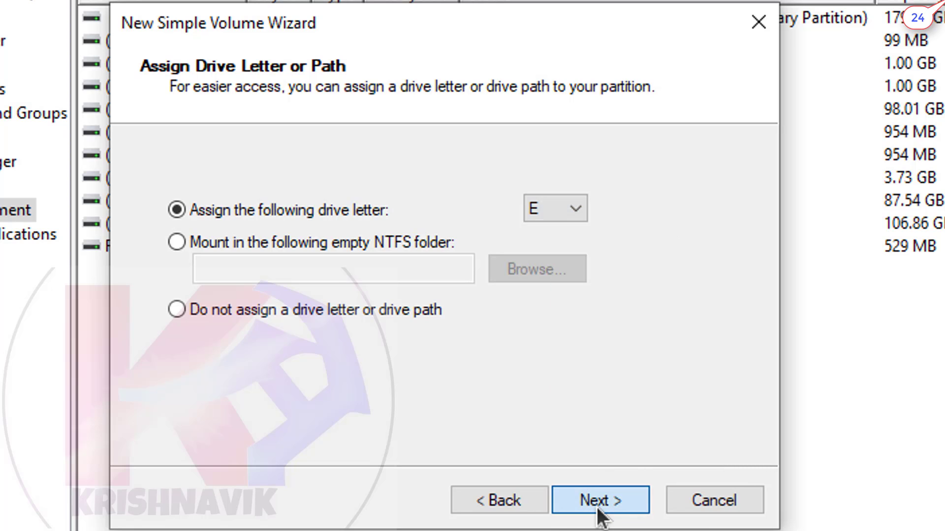
pyautogui.click(597, 507)
pyautogui.write('Data-Storage')
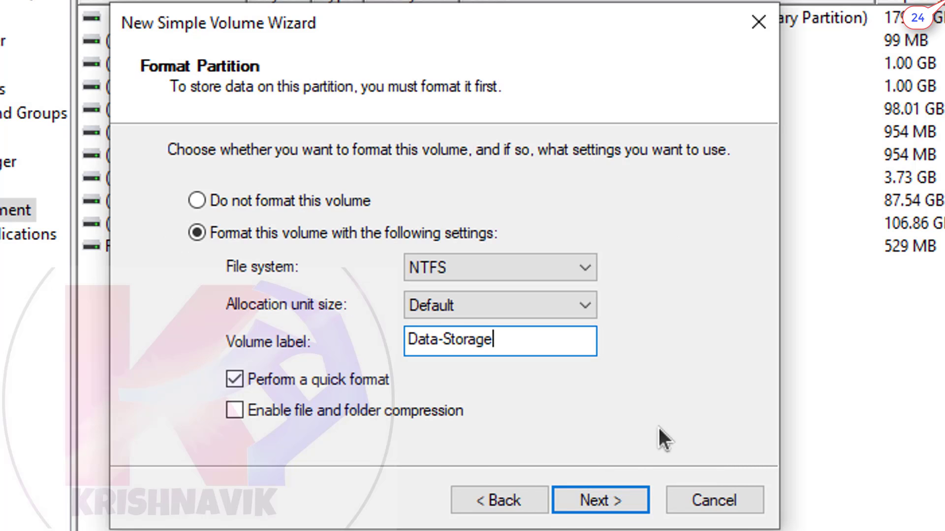
pyautogui.click(235, 410)
pyautogui.click(613, 495)
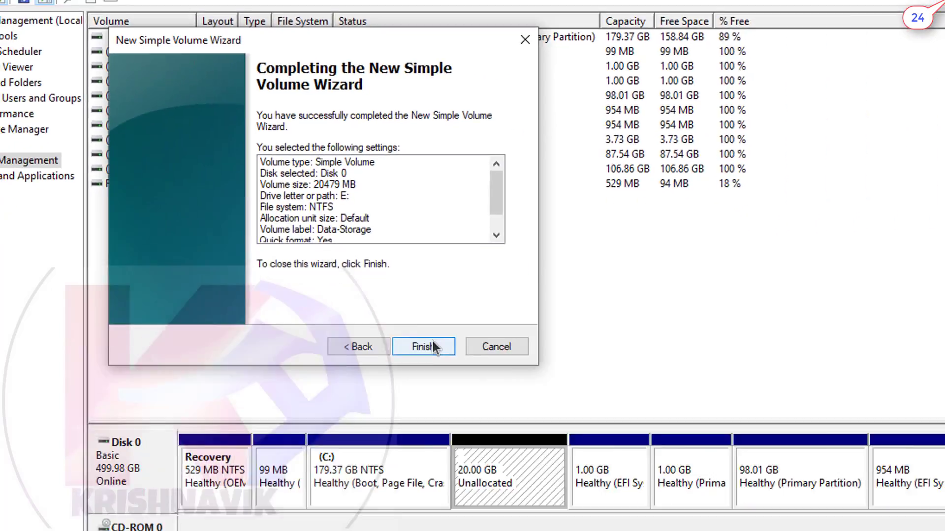
pyautogui.click(611, 488)
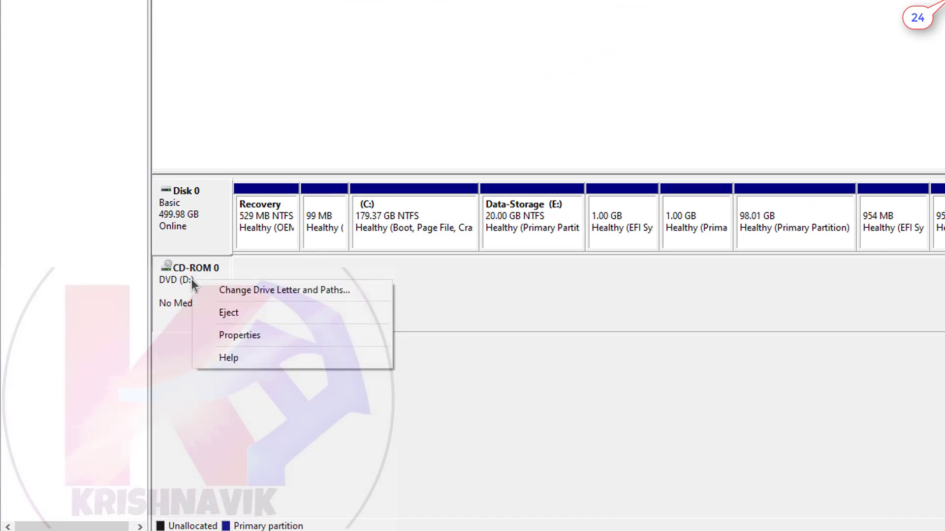
# Step: Temporarily move the DVD drive to letter F
pyautogui.click(341, 293)
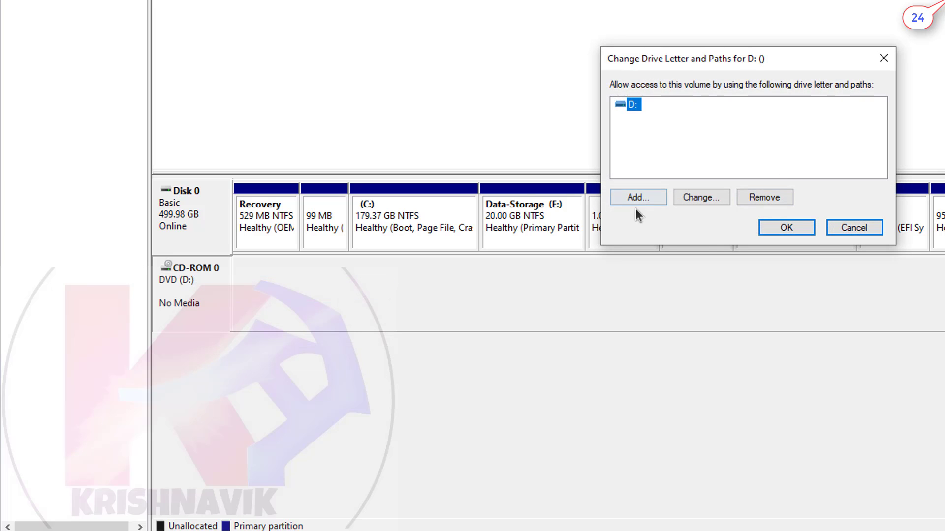
pyautogui.click(678, 197)
pyautogui.click(873, 129)
pyautogui.click(867, 172)
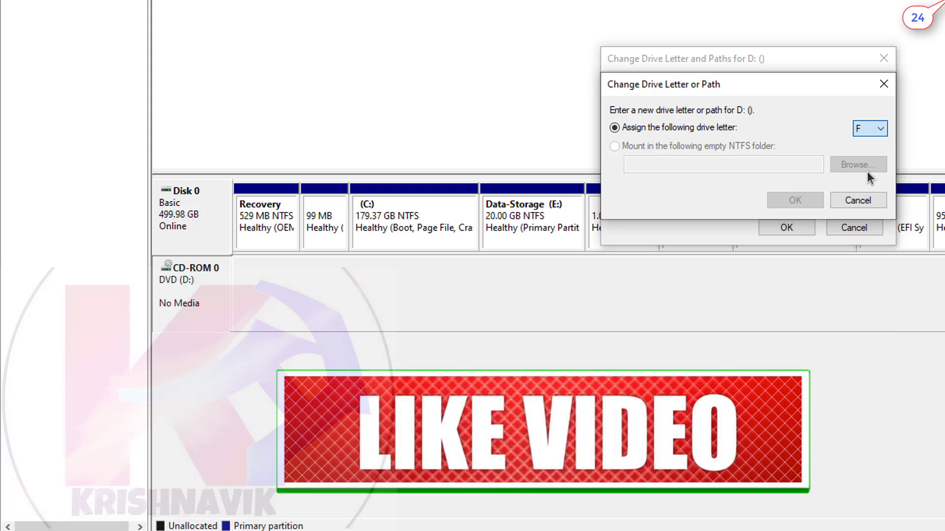
pyautogui.click(795, 200)
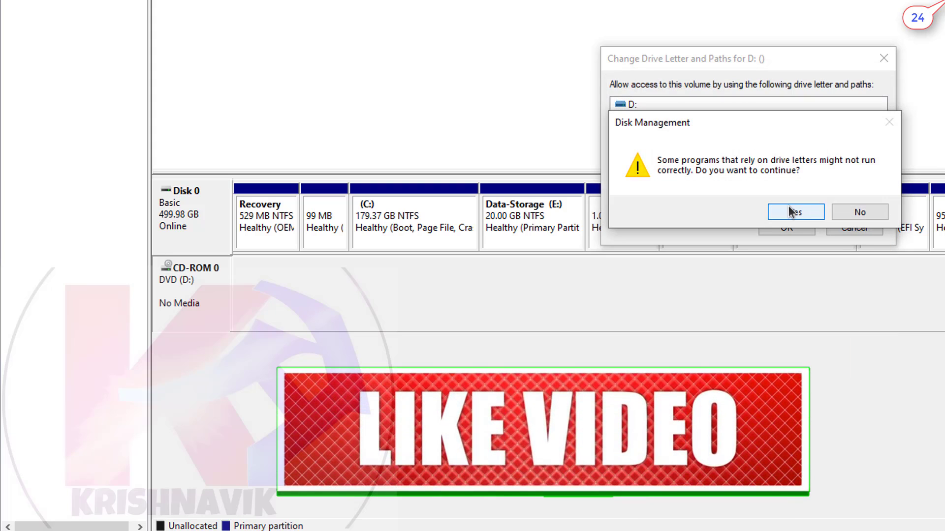
# Step: Change the Data-Storage volume's drive letter to D
pyautogui.rightClick(528, 230)
pyautogui.click(656, 295)
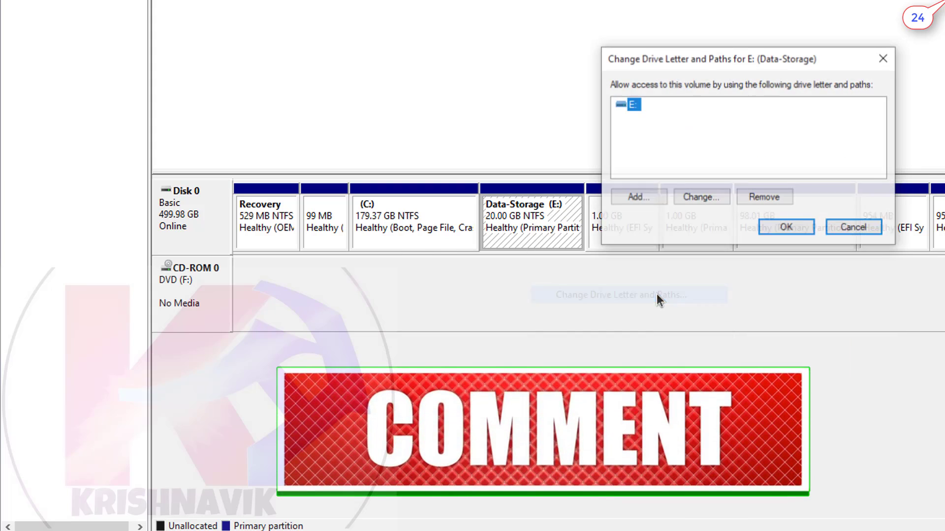
pyautogui.click(698, 196)
pyautogui.click(873, 129)
pyautogui.click(867, 160)
pyautogui.click(793, 200)
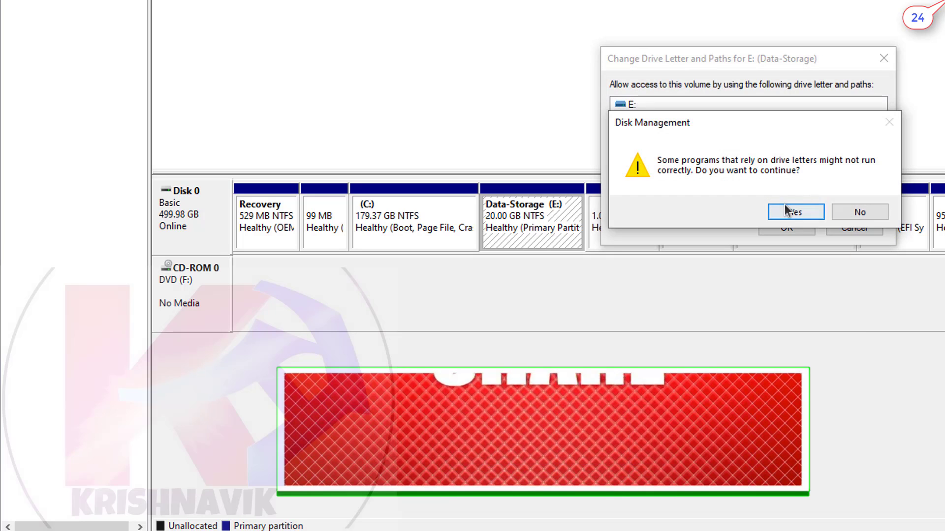
# Step: Reassign the DVD drive to letter E
pyautogui.rightClick(191, 288)
pyautogui.click(295, 297)
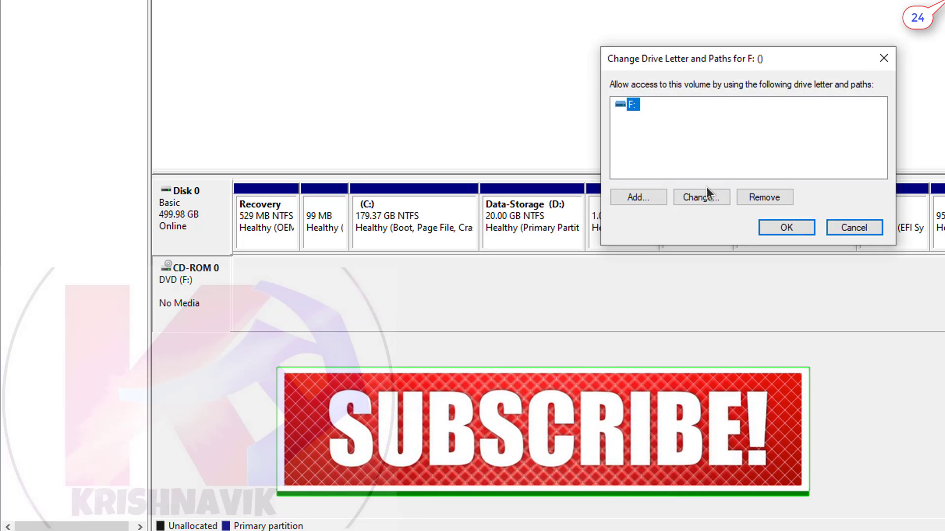
pyautogui.click(700, 196)
pyautogui.click(872, 129)
pyautogui.click(875, 157)
pyautogui.click(794, 201)
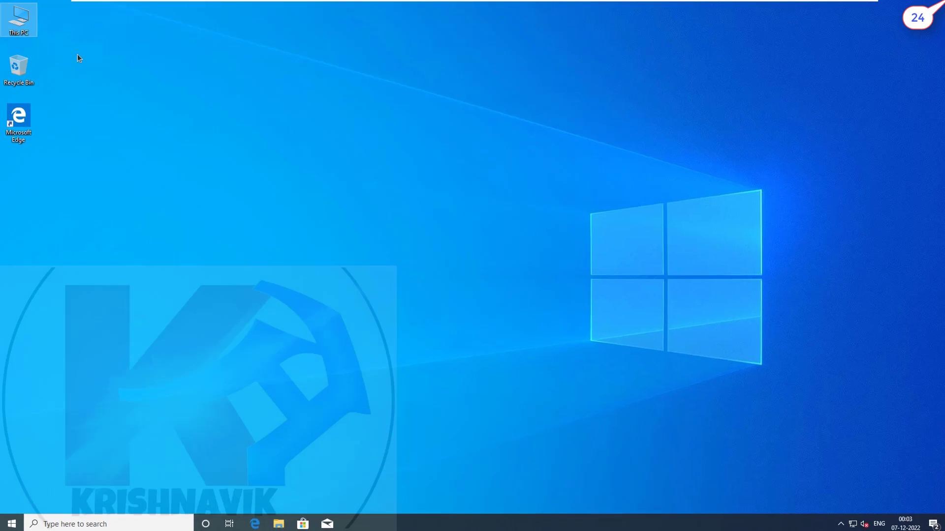
# Step: Refresh This PC to verify Data-Storage (D:) and DVD Drive (E:), then open Start
pyautogui.rightClick(173, 97)
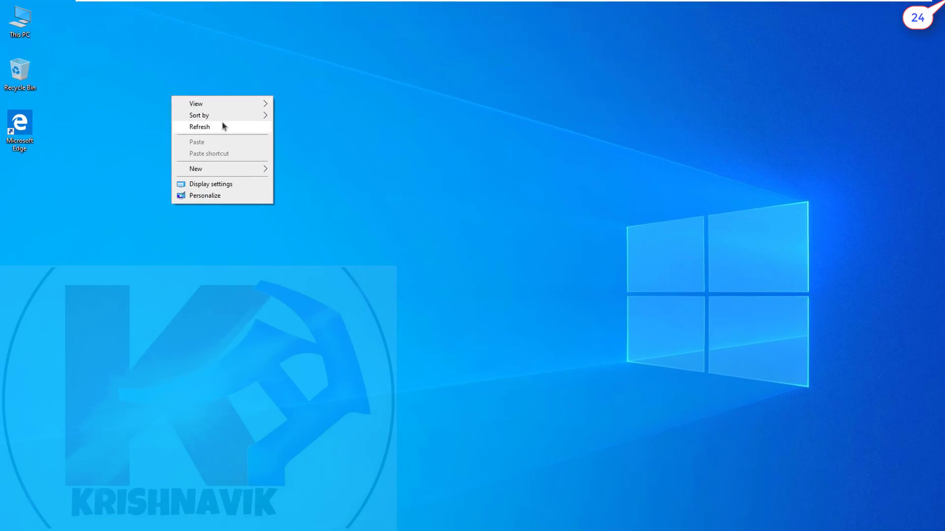
pyautogui.click(201, 127)
pyautogui.doubleClick(20, 20)
pyautogui.rightClick(543, 369)
pyautogui.click(604, 430)
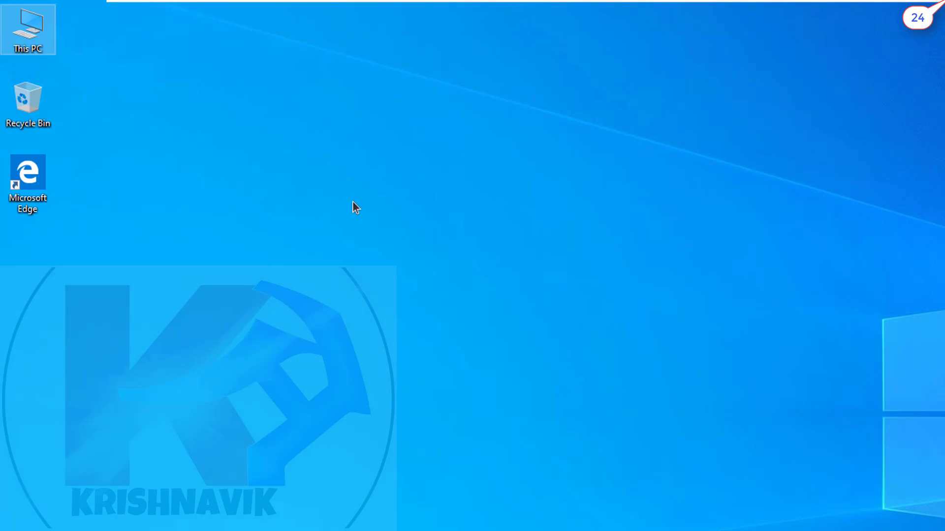
pyautogui.rightClick(346, 194)
pyautogui.click(405, 238)
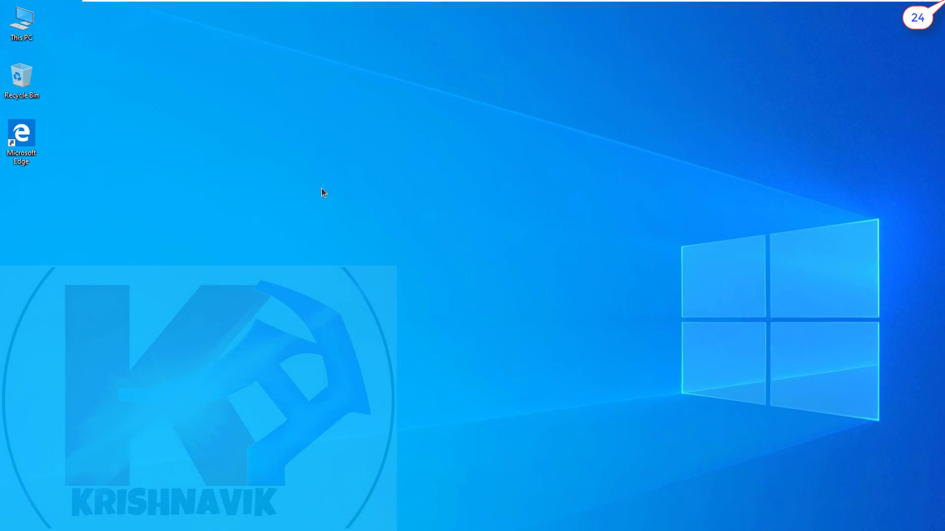
pyautogui.click(10, 522)
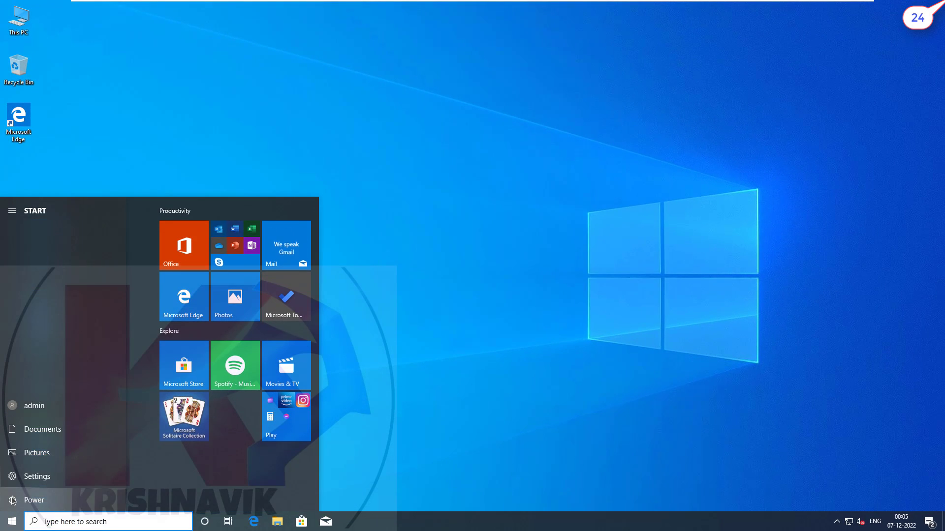